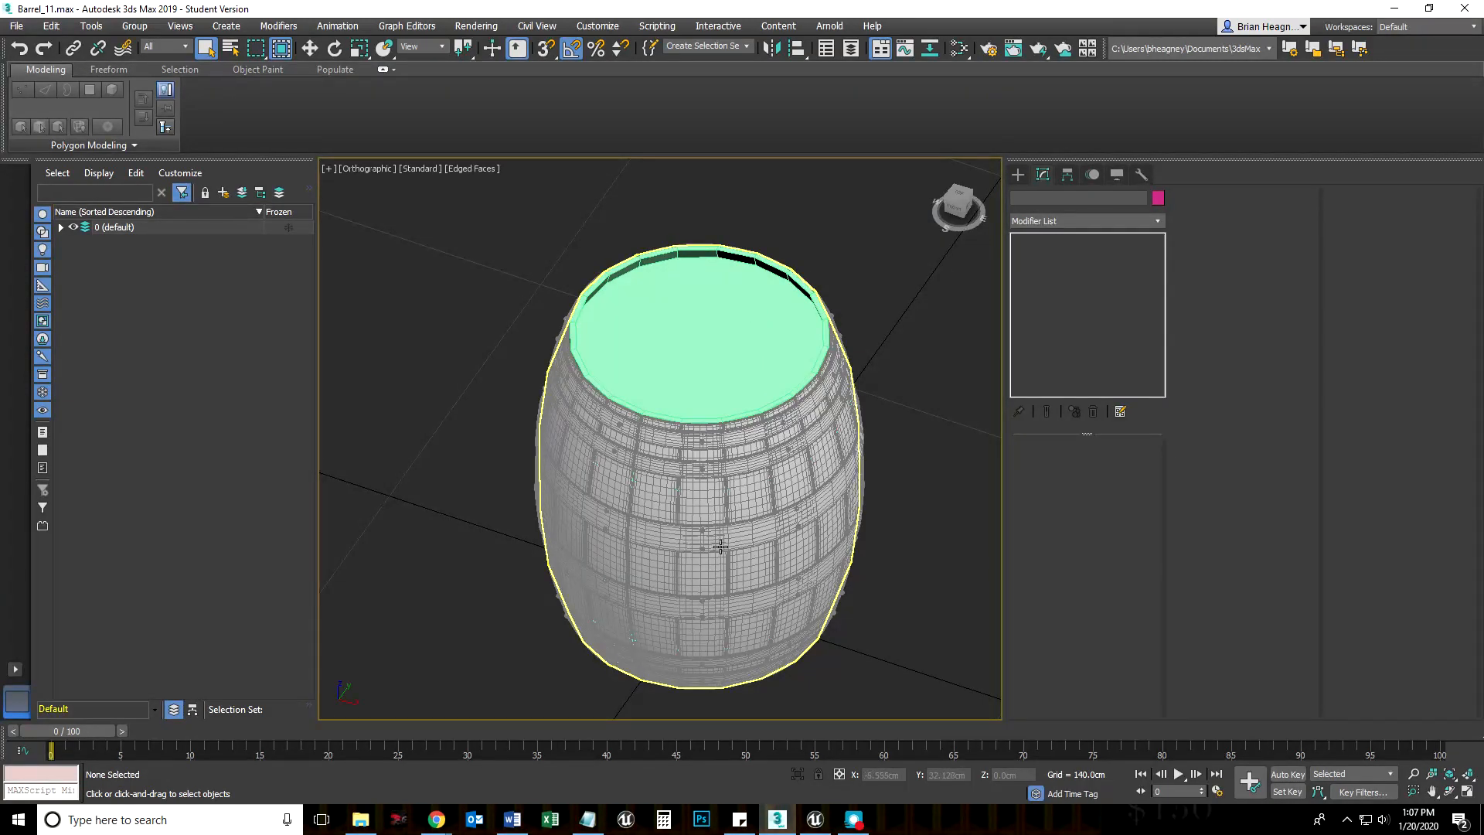
Step: Inspect the barrel's overlapping high-poly and low-poly meshes in wireframe and in shaded view with edged faces
scroll(679, 312, "up", 3)
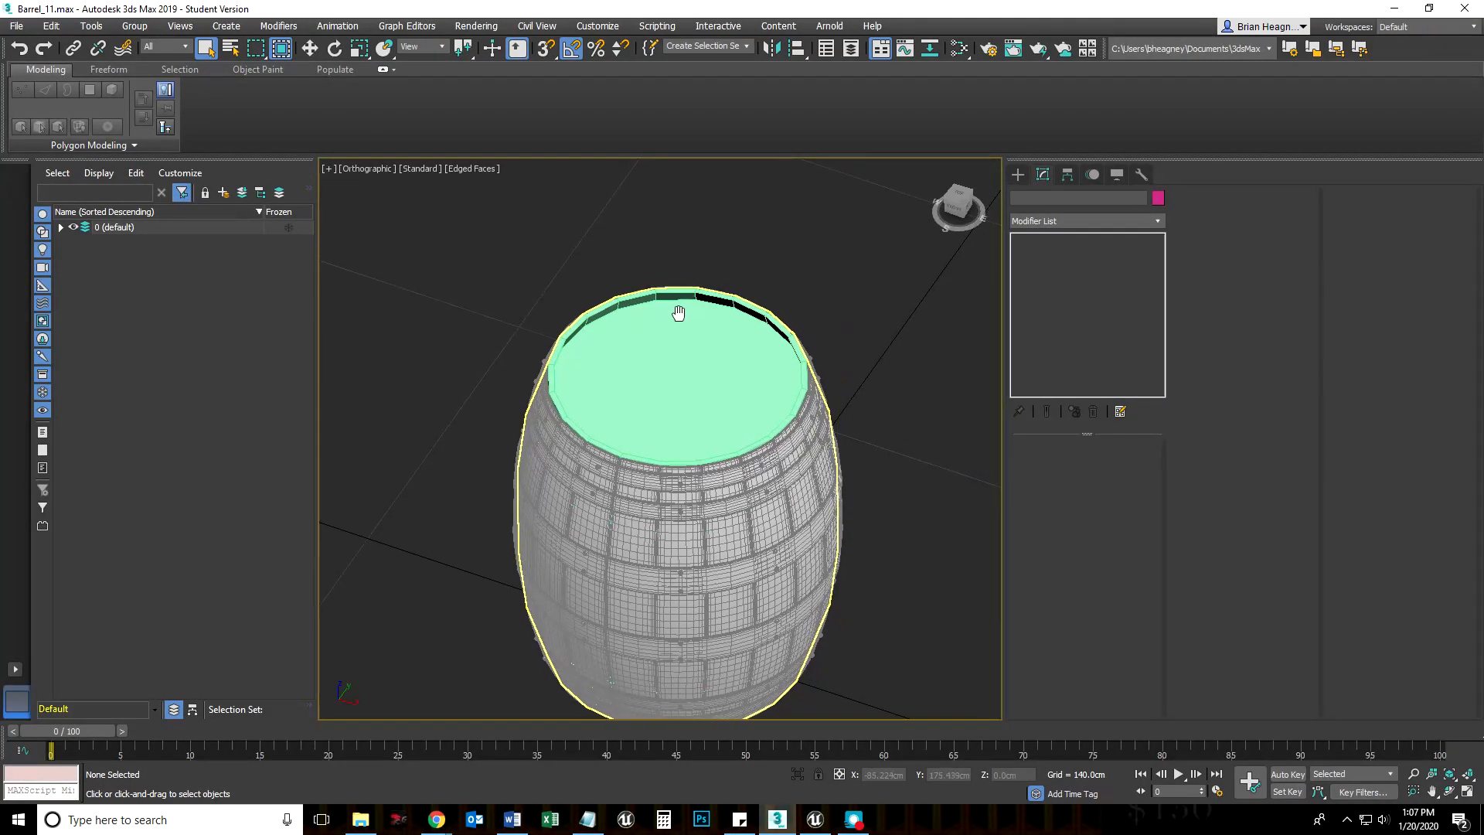
scroll(639, 431, "down", 3)
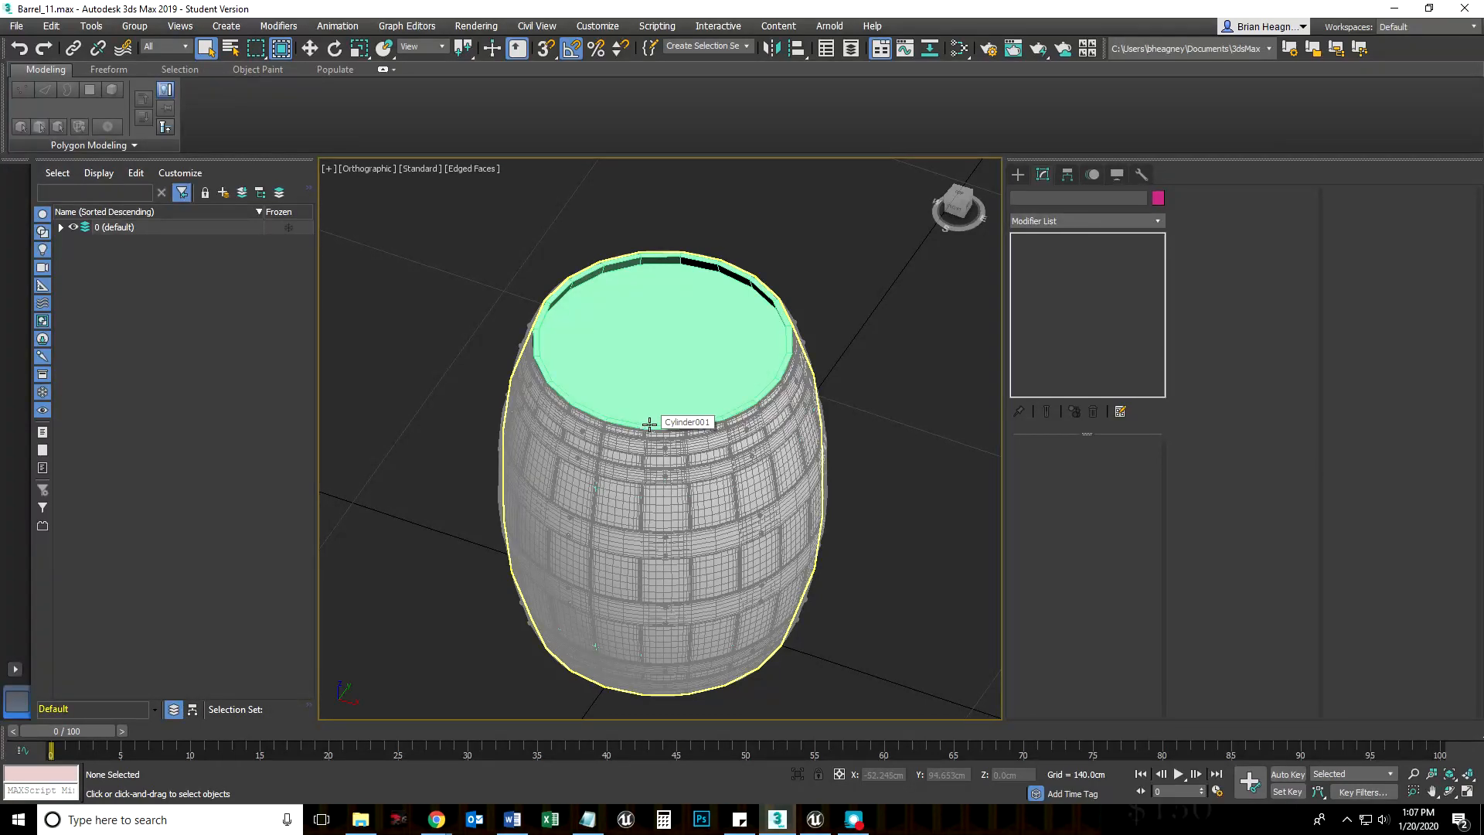
key("F3")
scroll(650, 424, "up", 5)
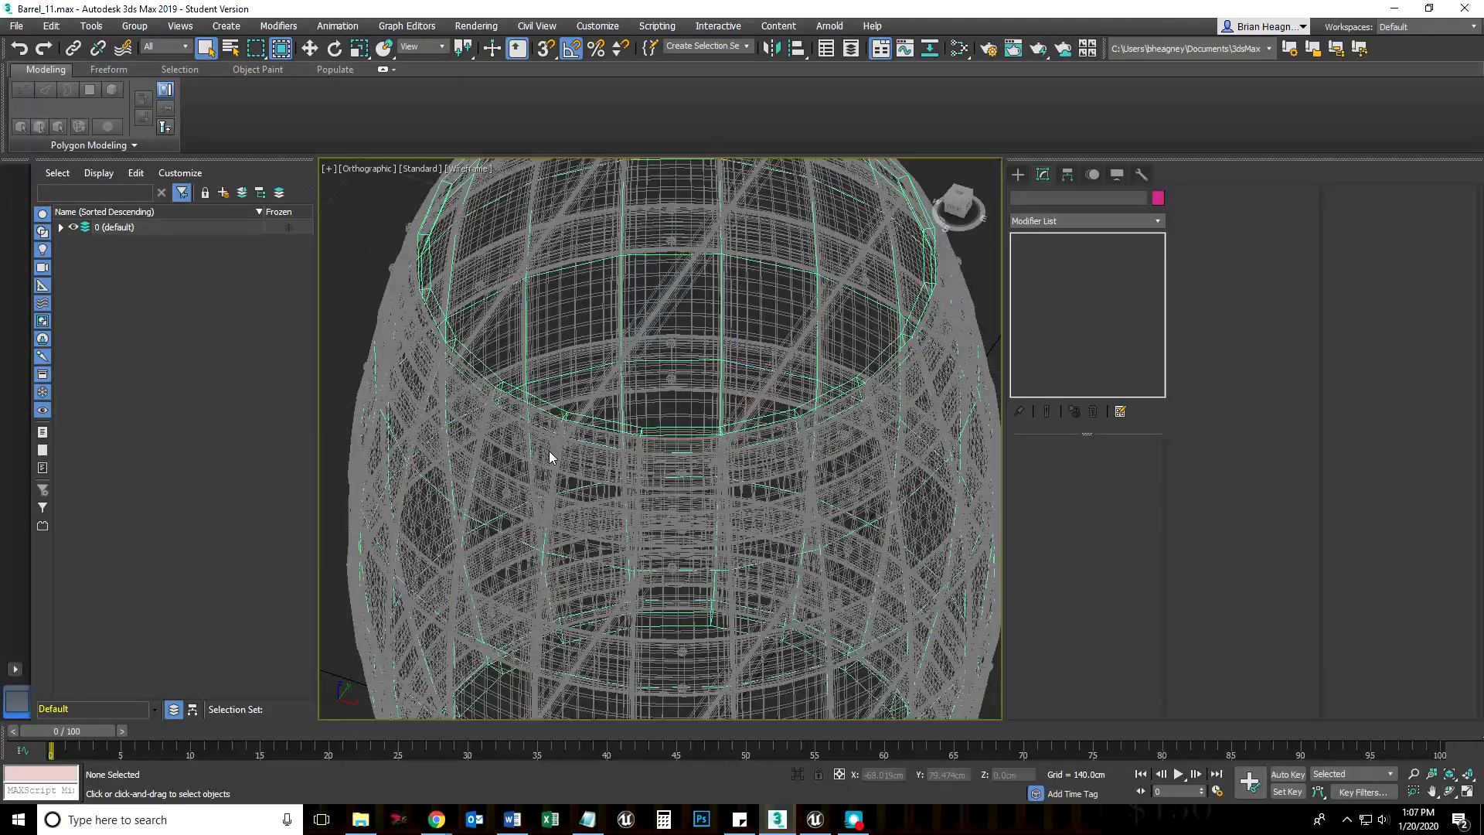
middle_click_drag(561, 507, 616, 452, "alt")
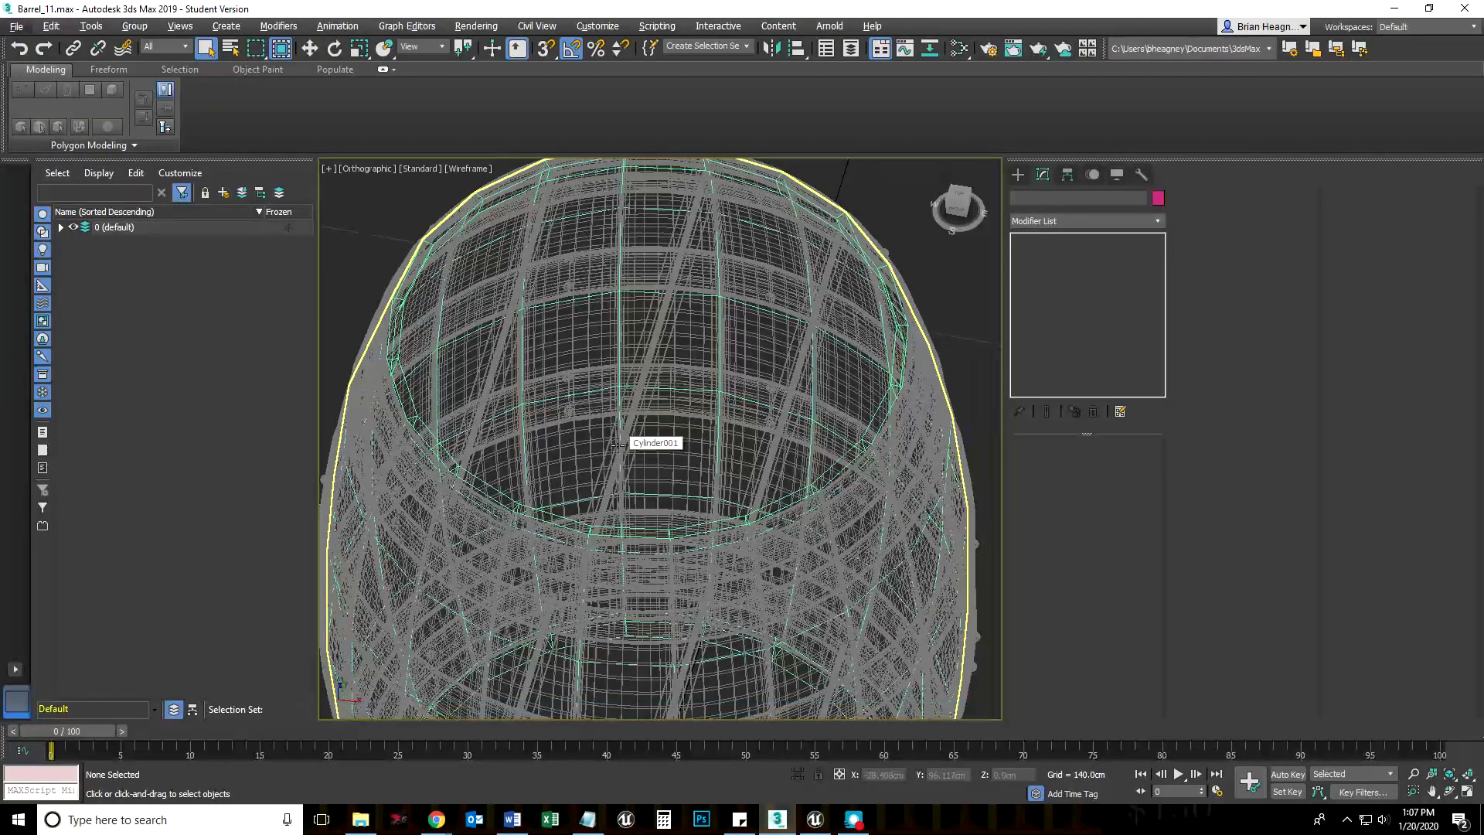
scroll(616, 453, "down", 4)
key("F3")
scroll(603, 460, "up", 2)
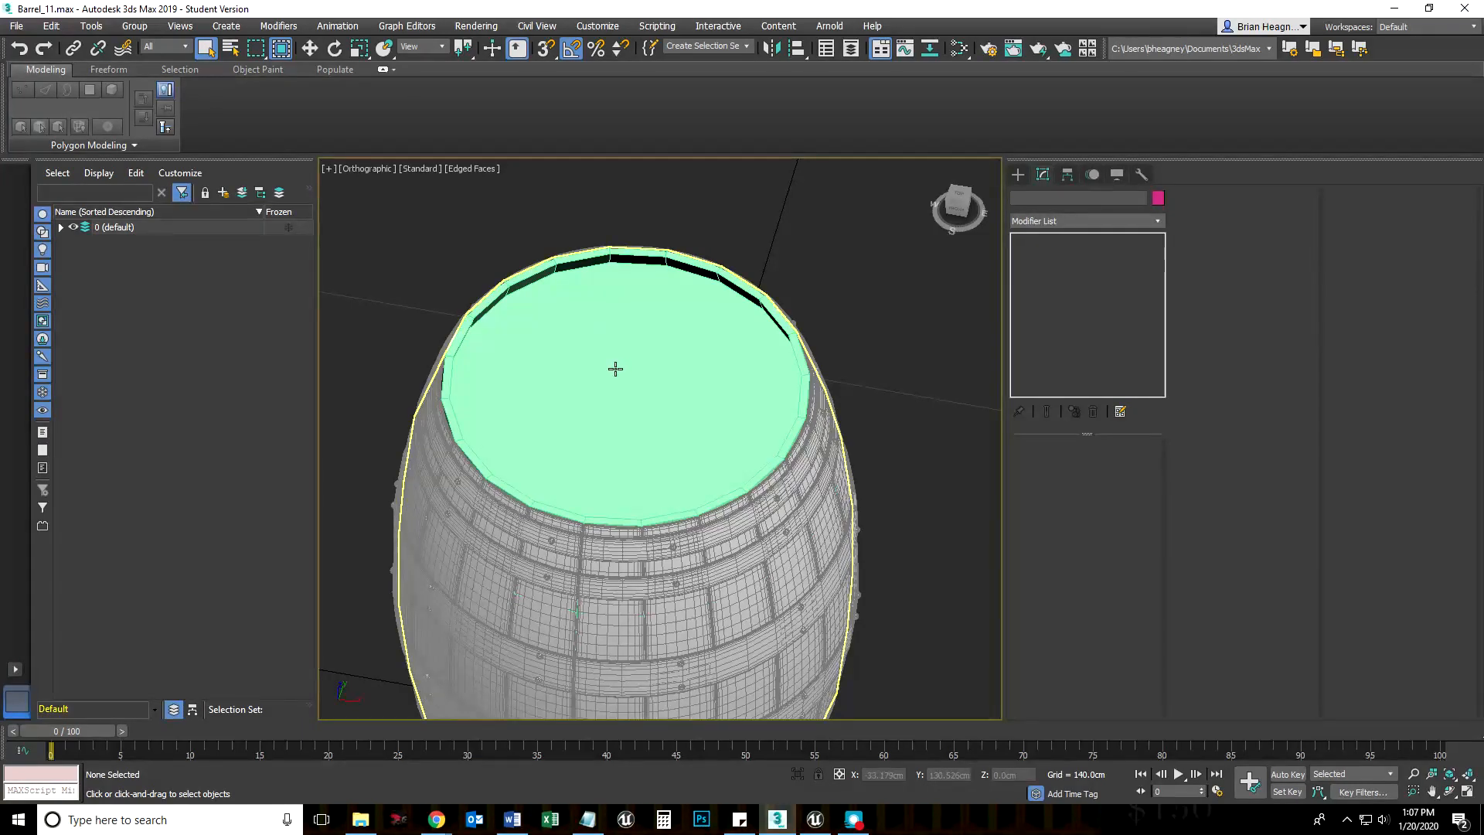
right_click(667, 432)
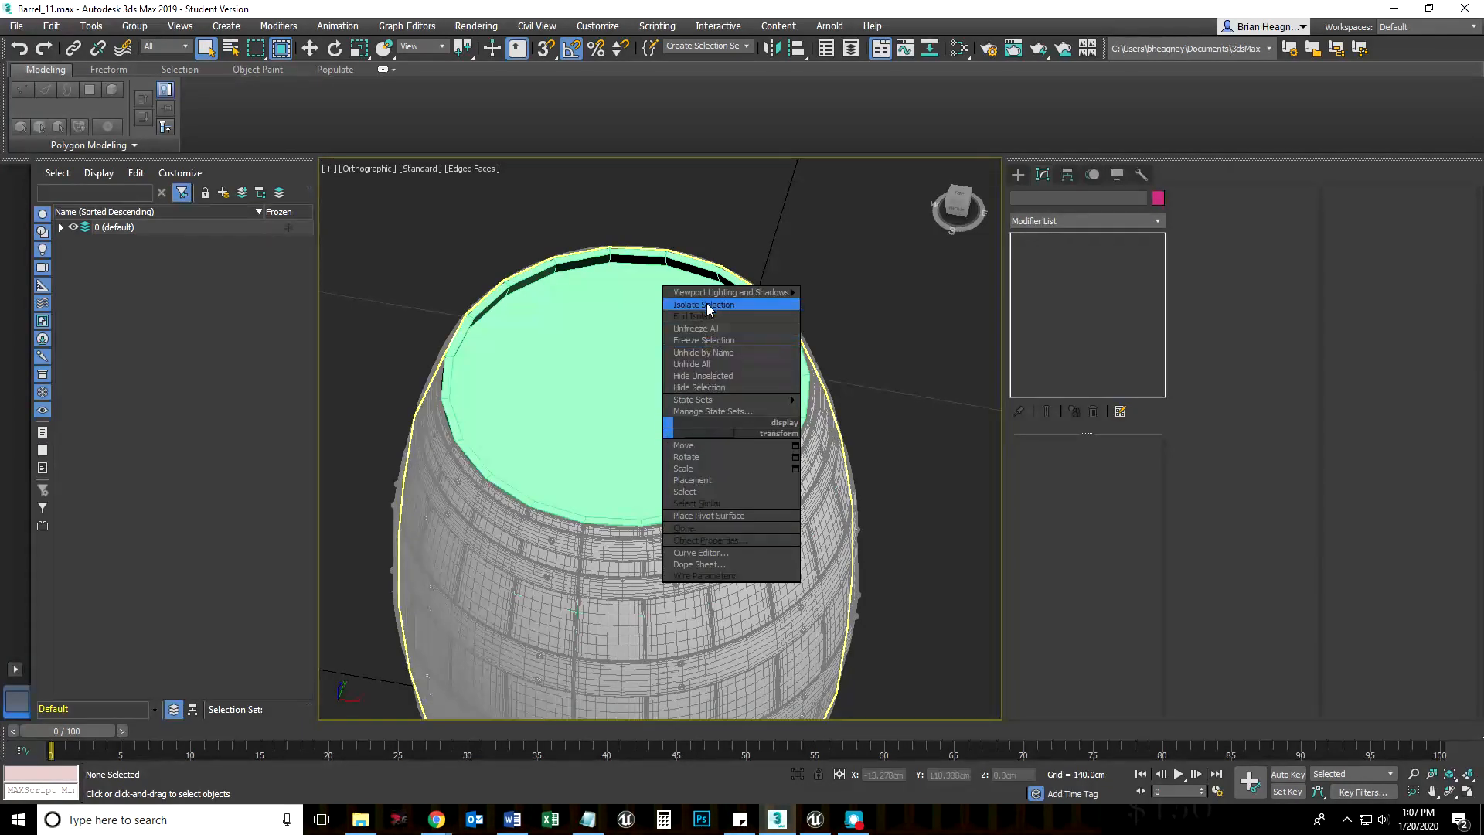
left_click(512, 319)
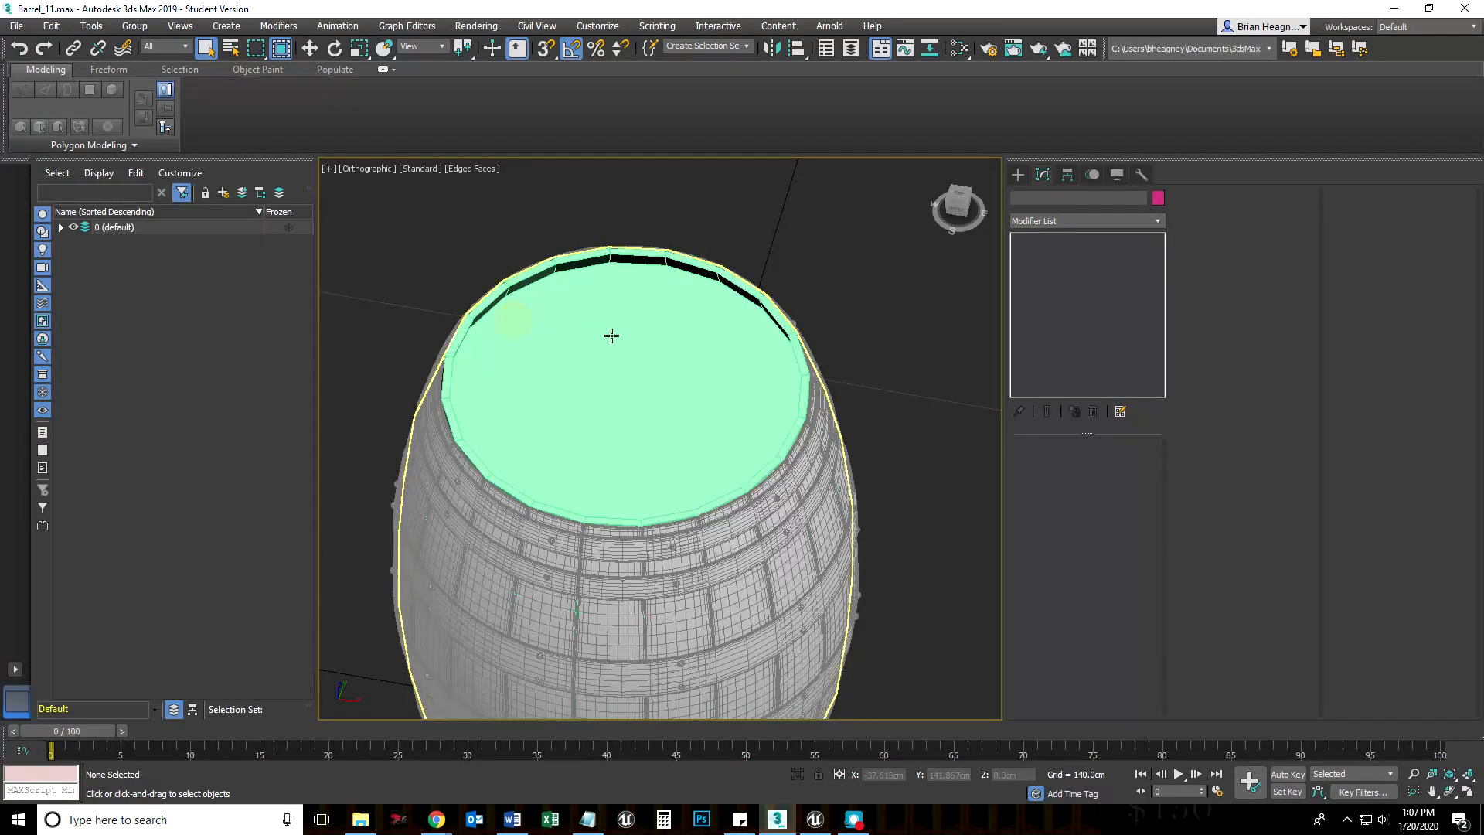
Step: Expand the default layer and rename the Cylinder001 object as LP_Barrel
left_click(61, 228)
left_click(131, 269)
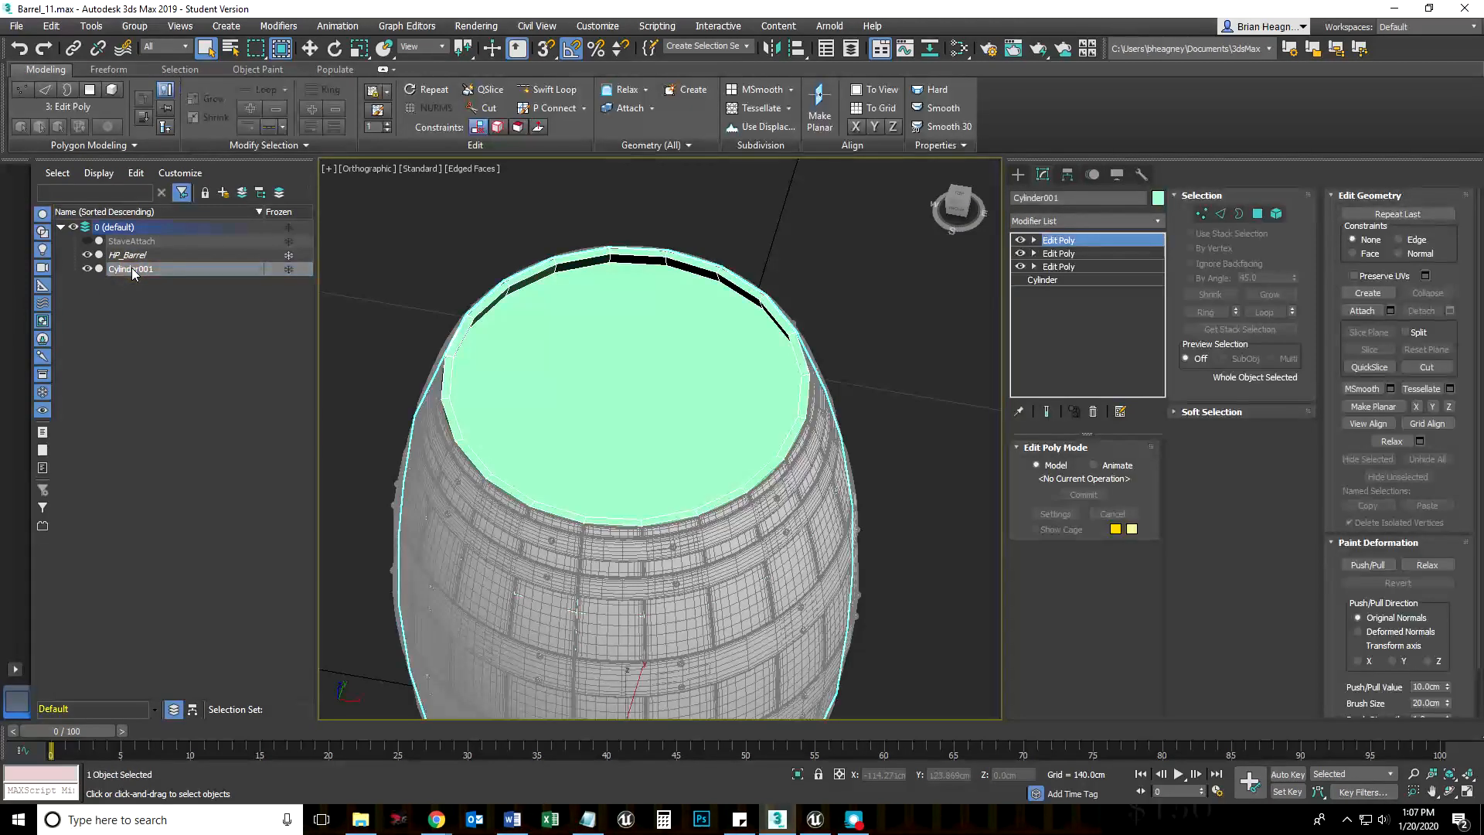
double_click(1090, 198)
type("LO")
key("BackSpace")
type("P_Barr")
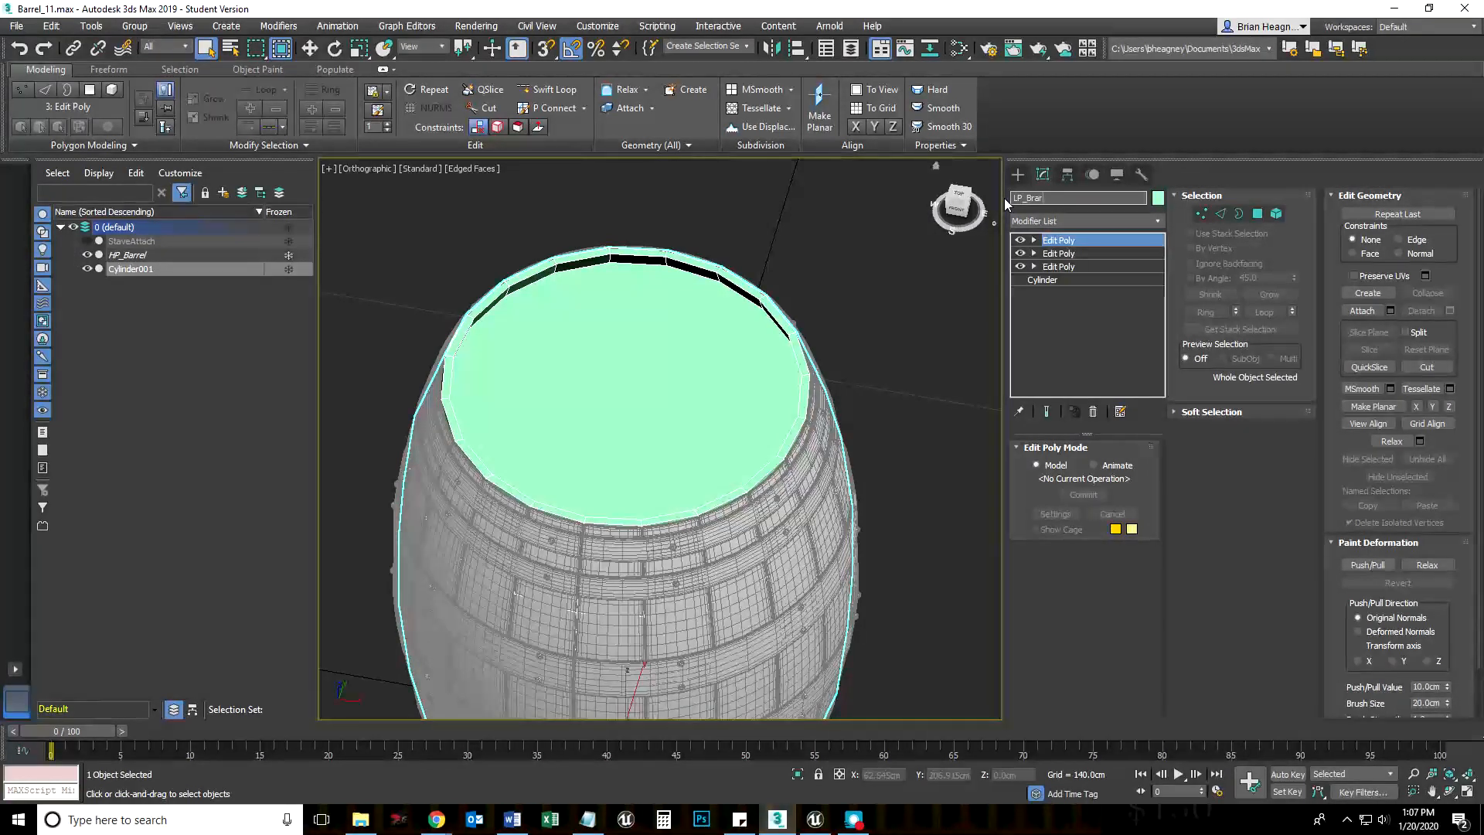
type("el")
key("Return")
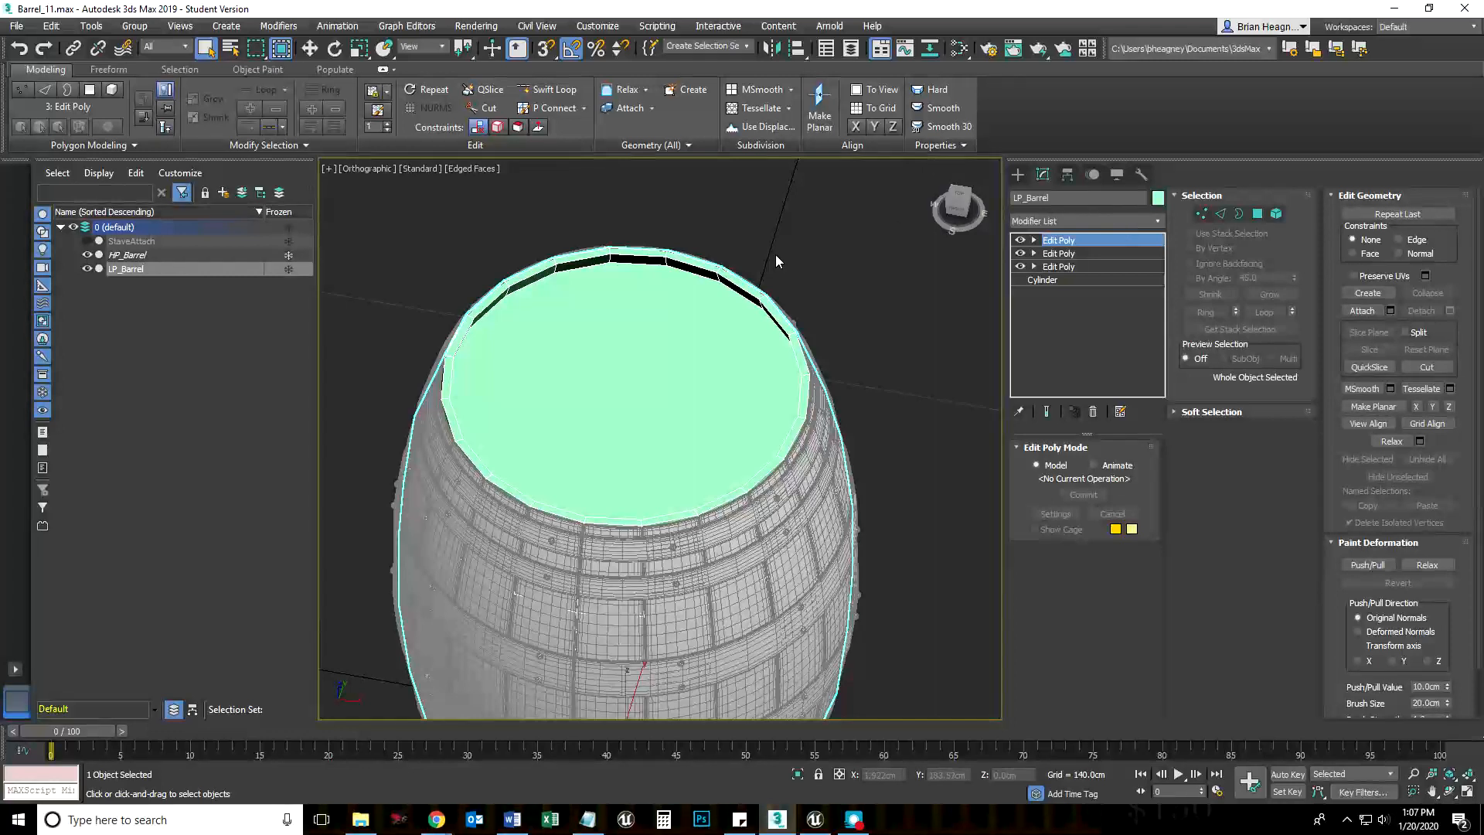
left_click(415, 328)
left_click(112, 270)
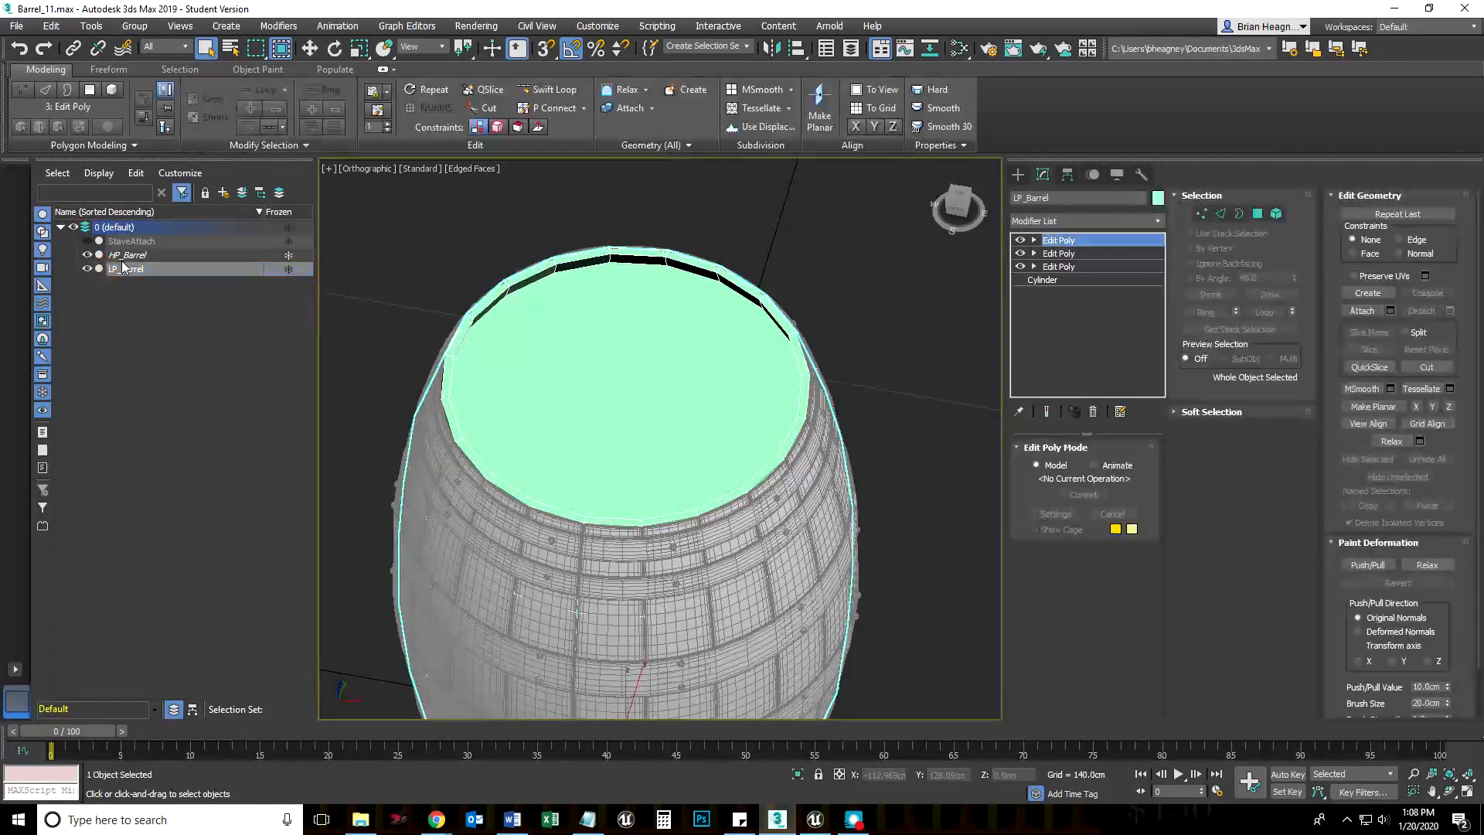
Step: Unhide the StaveAttach object and delete it from the scene
left_click(146, 242)
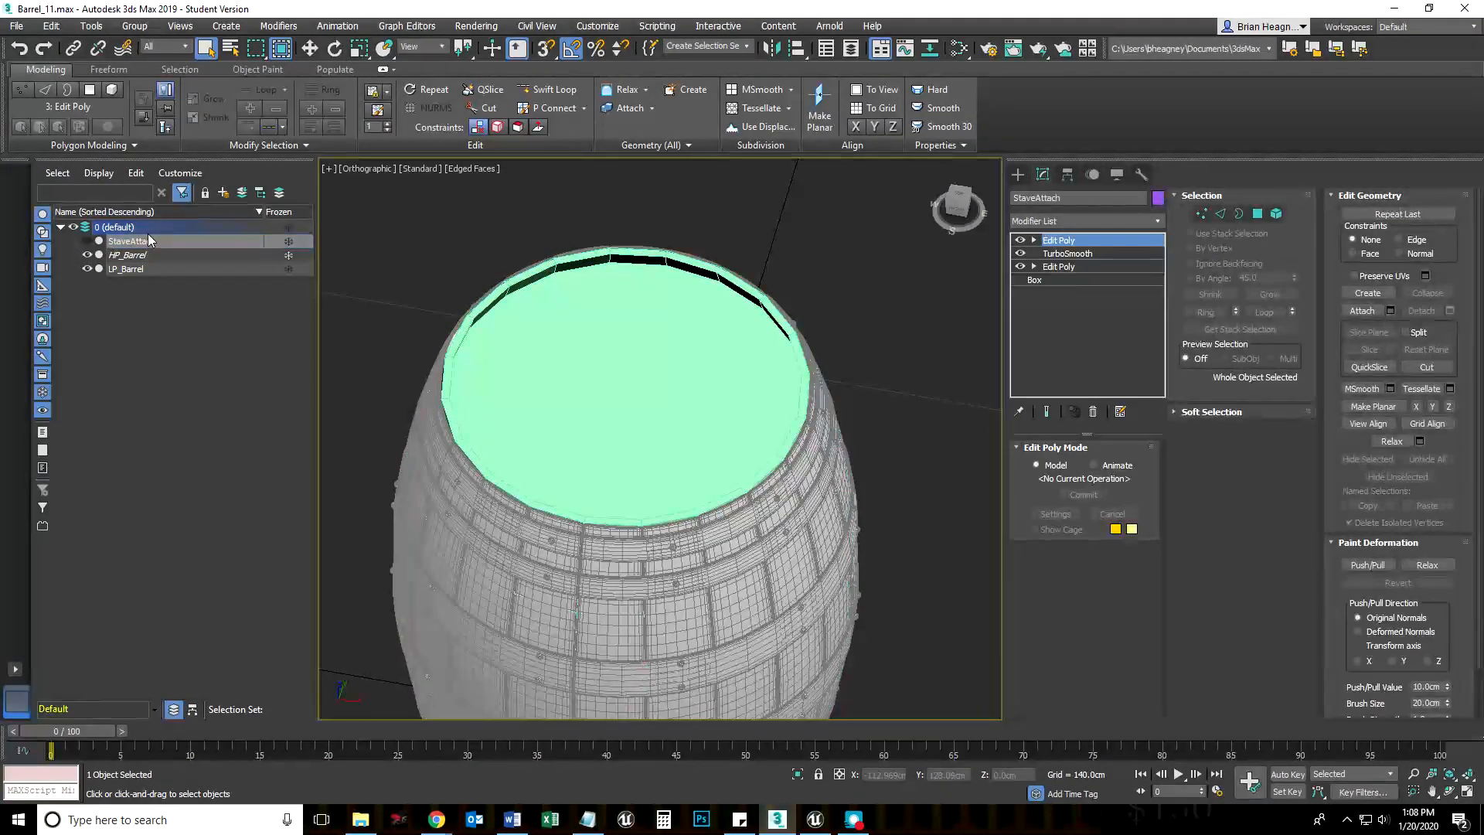
left_click(88, 241)
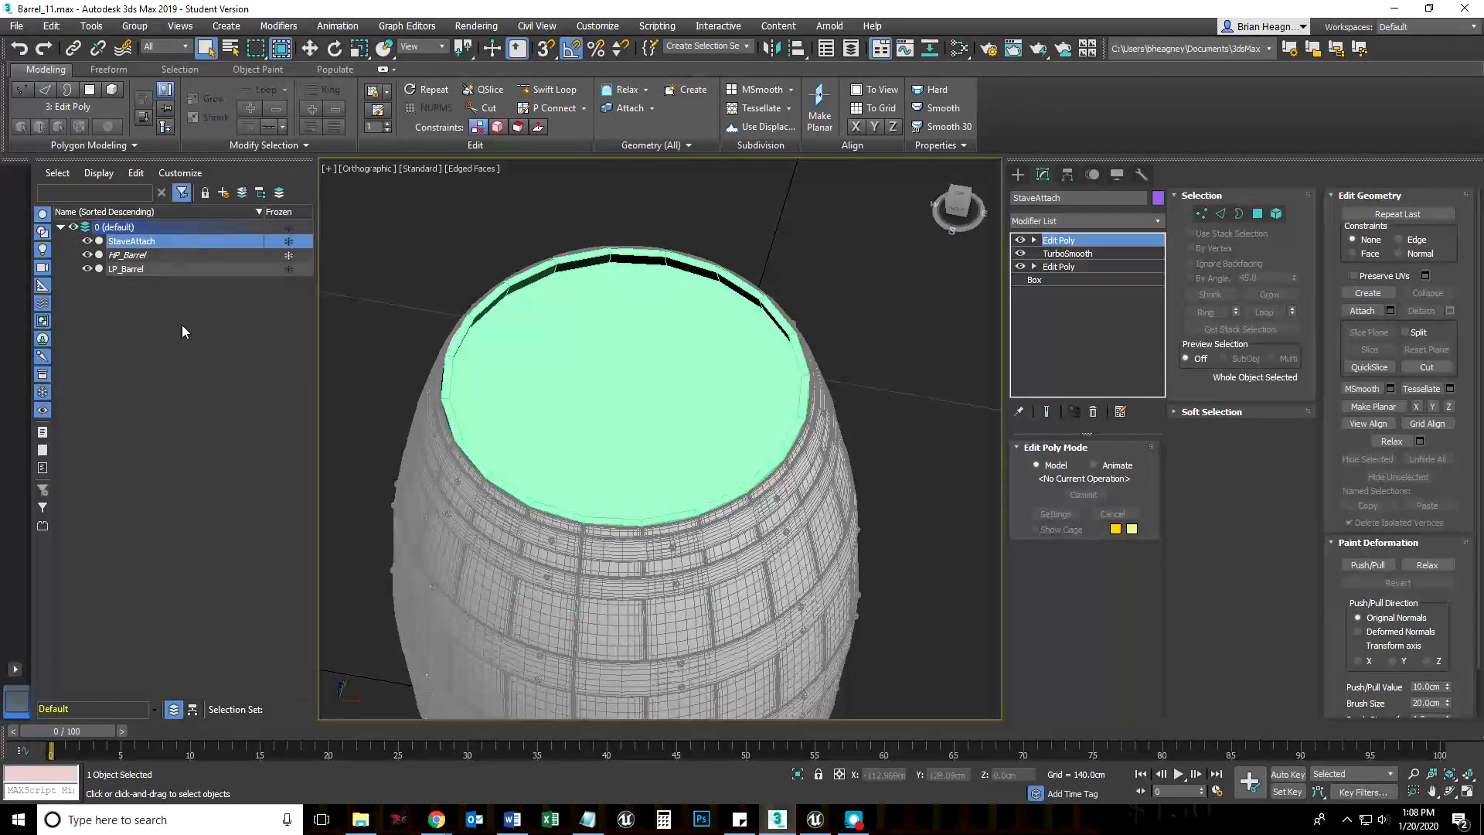
scroll(607, 458, "down", 4)
middle_click_drag(607, 458, 601, 444)
scroll(601, 444, "down", 4)
middle_click_drag(636, 525, 634, 364)
scroll(665, 487, "up", 3)
left_click(700, 626)
left_click(728, 543)
key("Delete")
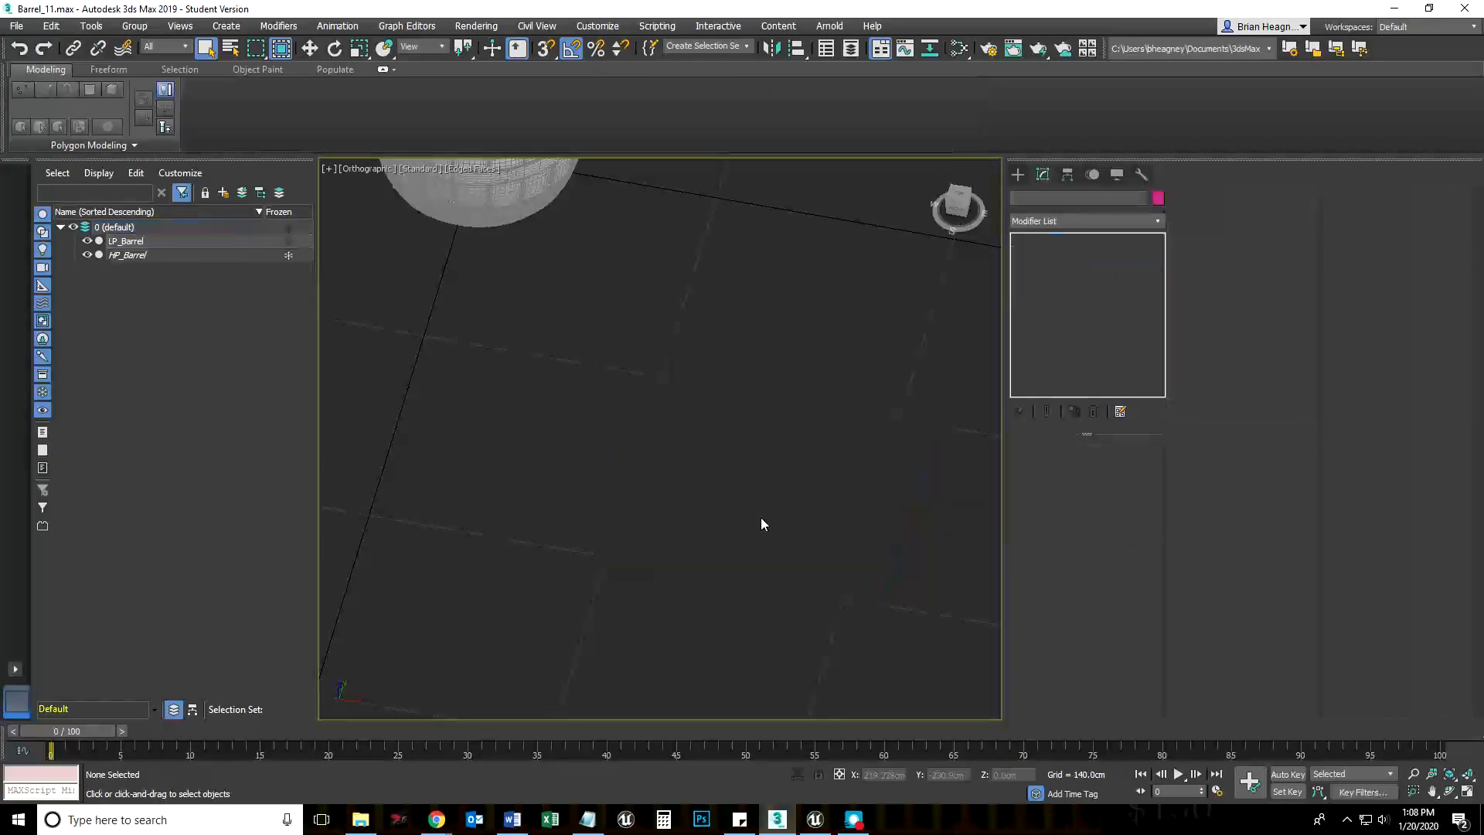
Step: Hide the HP_Barrel object so that only the low-poly barrel is shown
key("z")
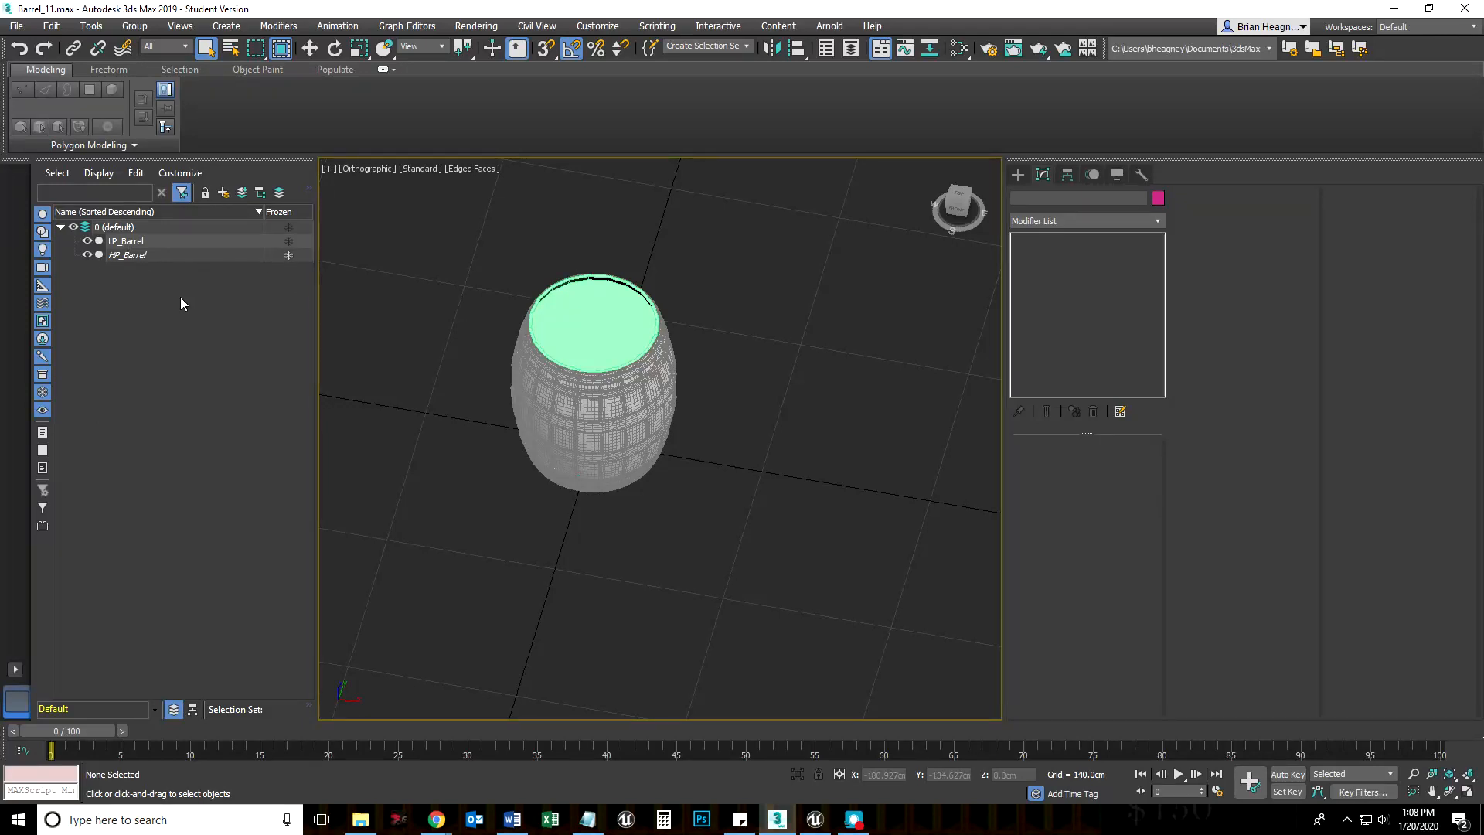
scroll(662, 462, "up", 6)
scroll(663, 463, "down", 4)
middle_click_drag(690, 466, 756, 498)
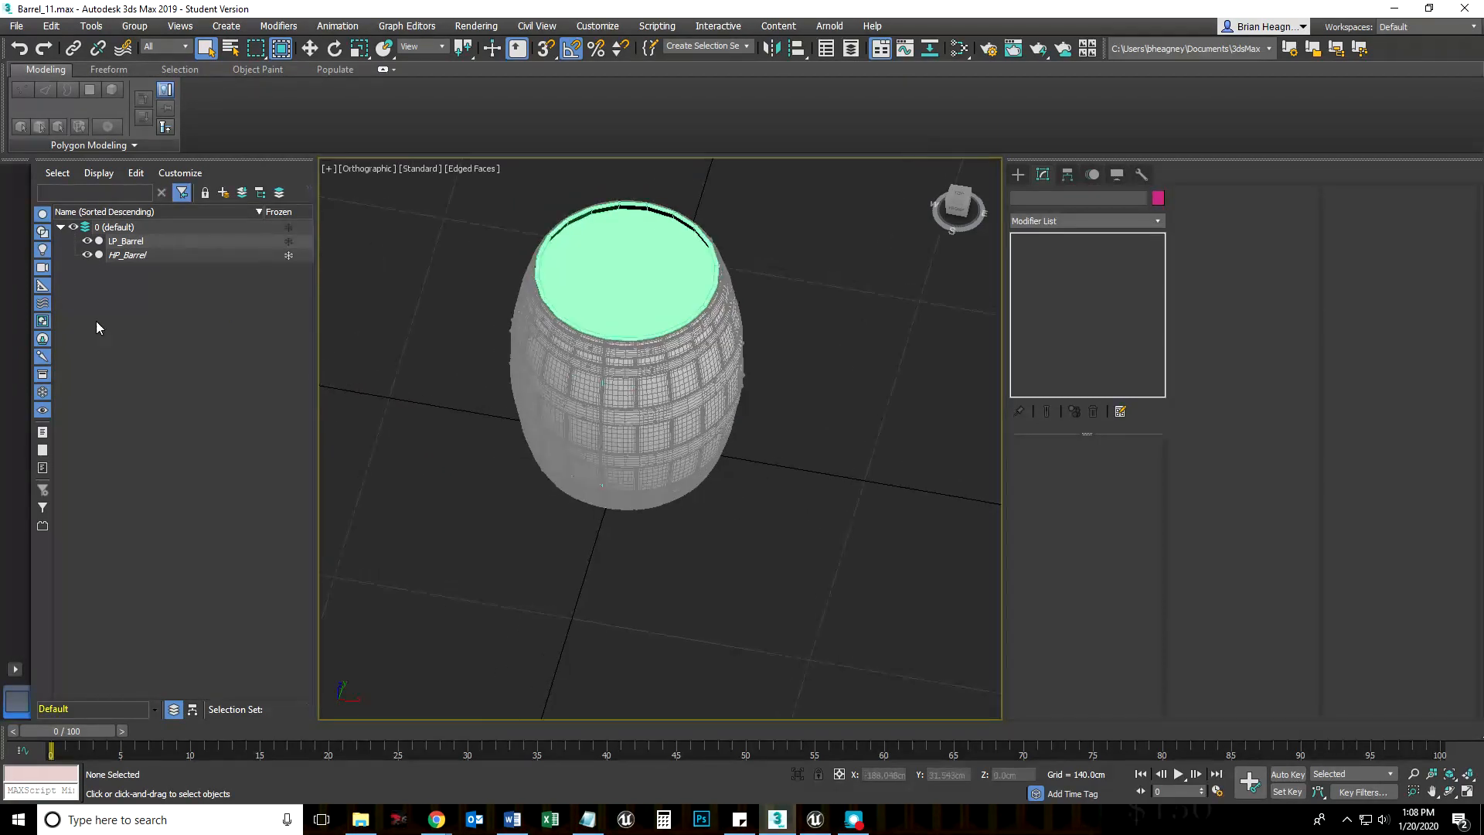
left_click(86, 256)
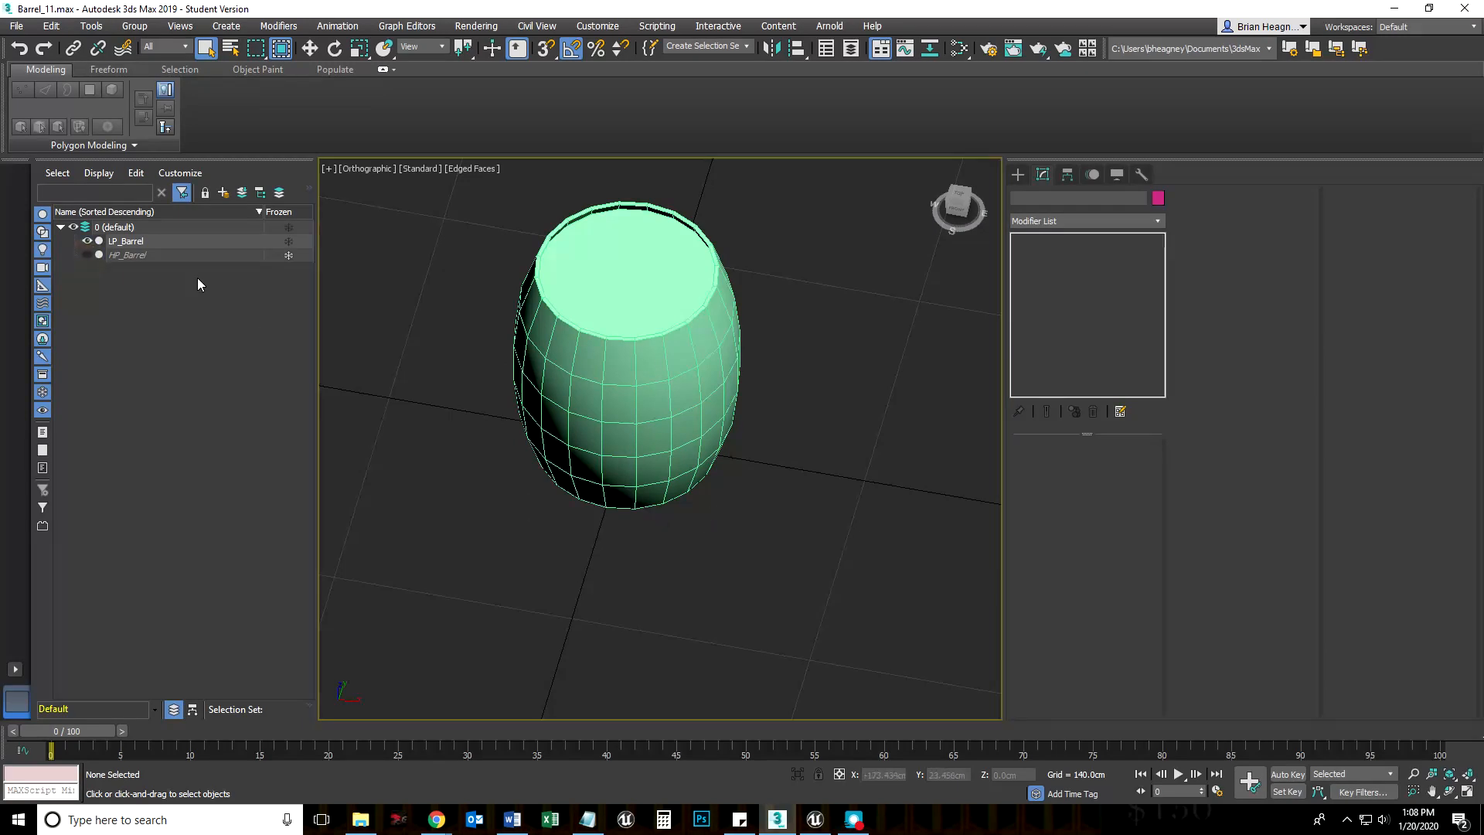
Step: Examine the low-poly barrel's raised rim and flat top cap up close
scroll(629, 365, "up", 5)
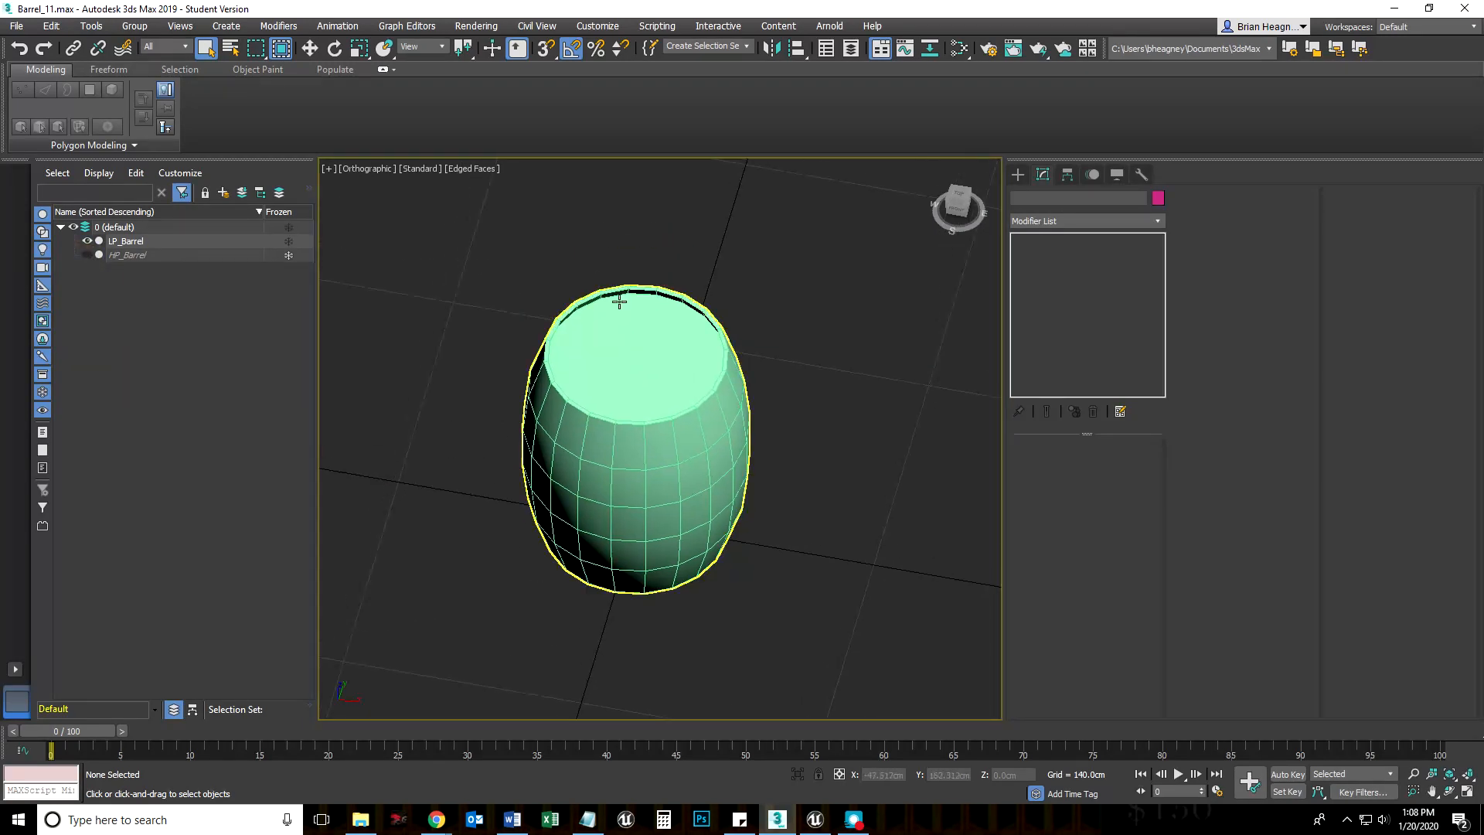
middle_click_drag(671, 452, 669, 448, "alt")
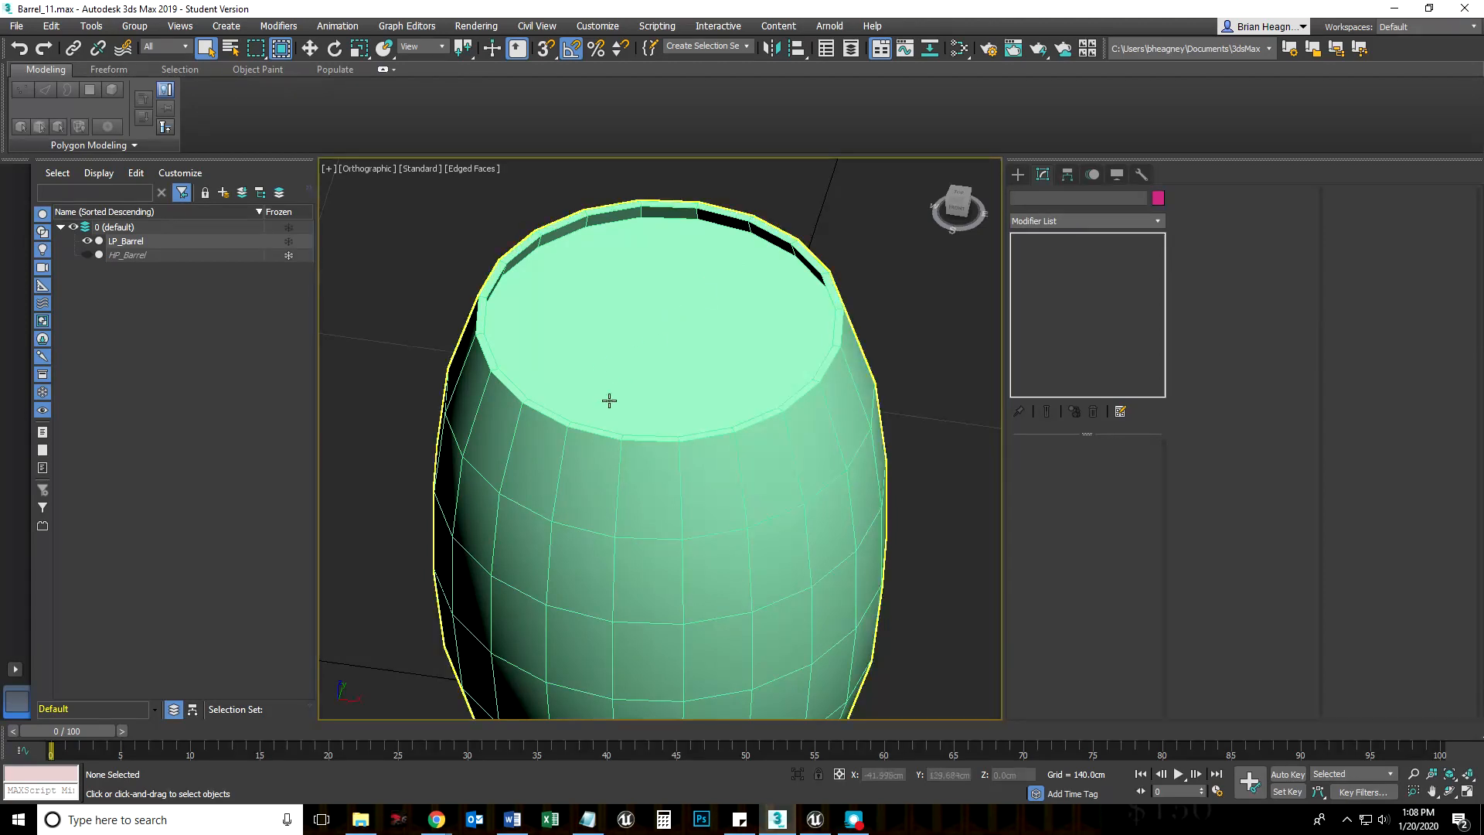
scroll(606, 391, "up", 4)
scroll(670, 533, "down", 4)
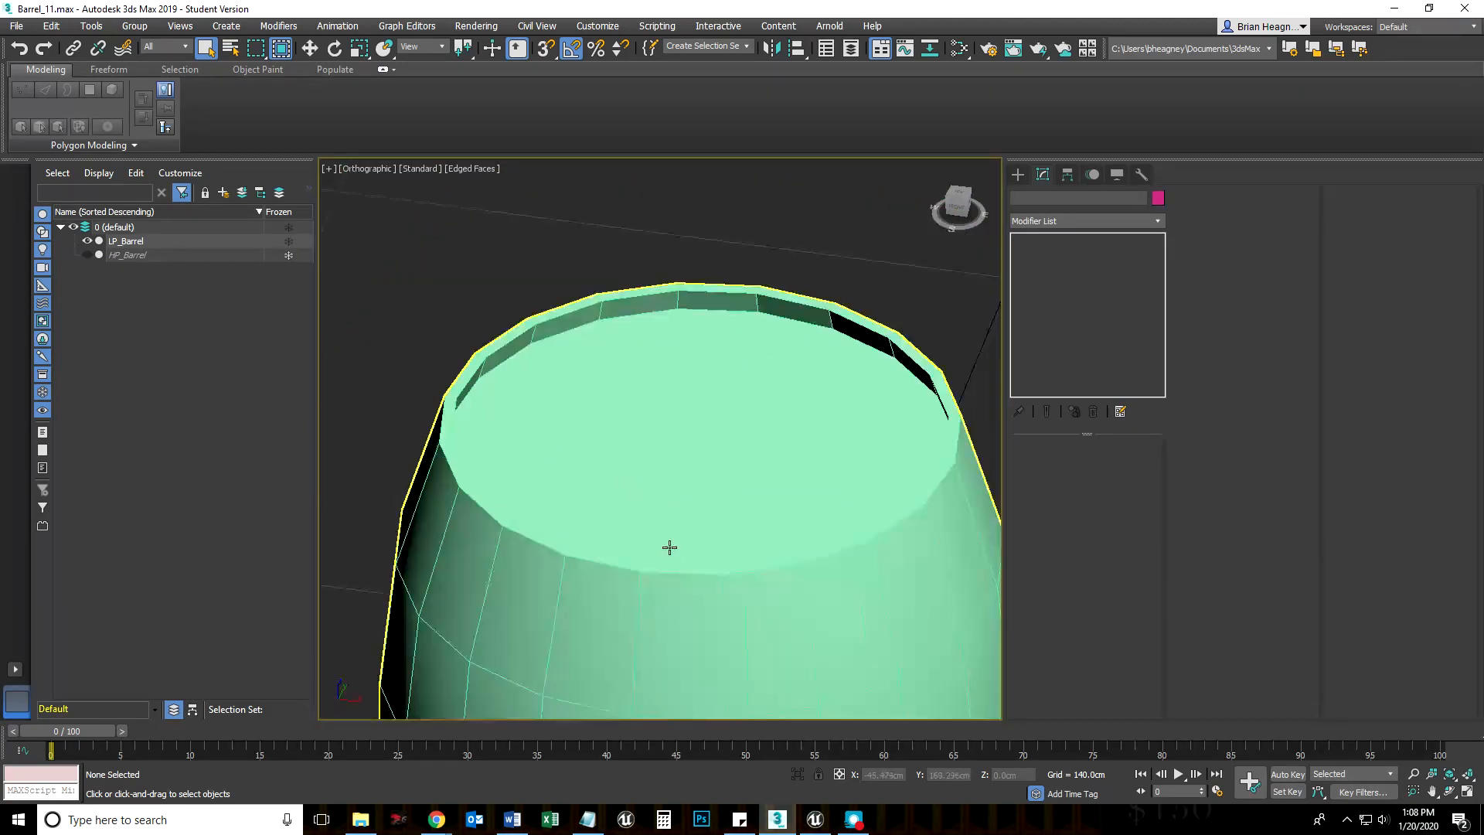
middle_click_drag(672, 547, 636, 513, "alt")
middle_click_drag(630, 400, 648, 428, "alt")
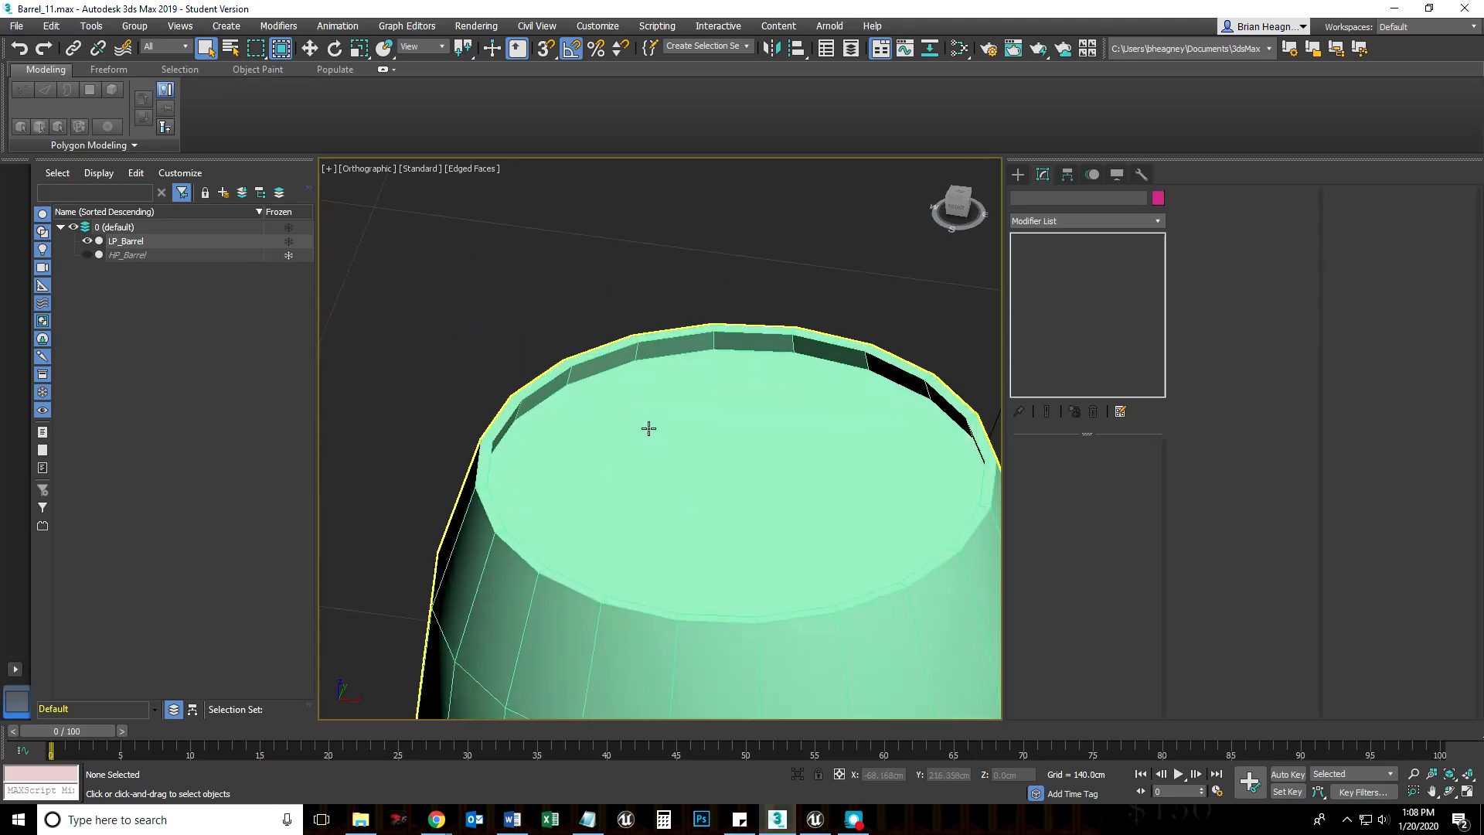
middle_click_drag(726, 461, 719, 335, "alt")
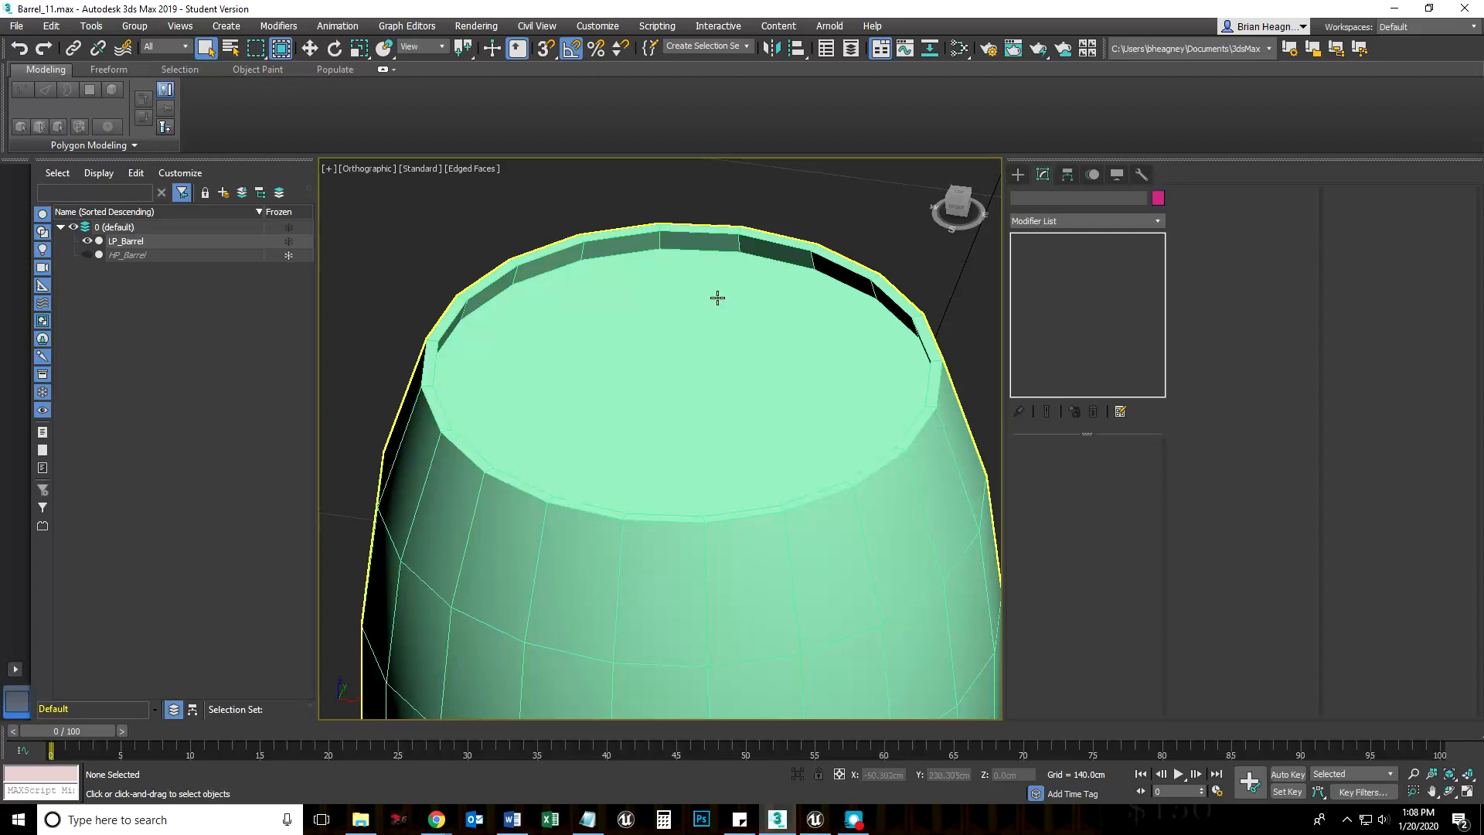
Step: Add an Edit Poly modifier on top of the LP_Barrel object's modifier stack
left_click(709, 342)
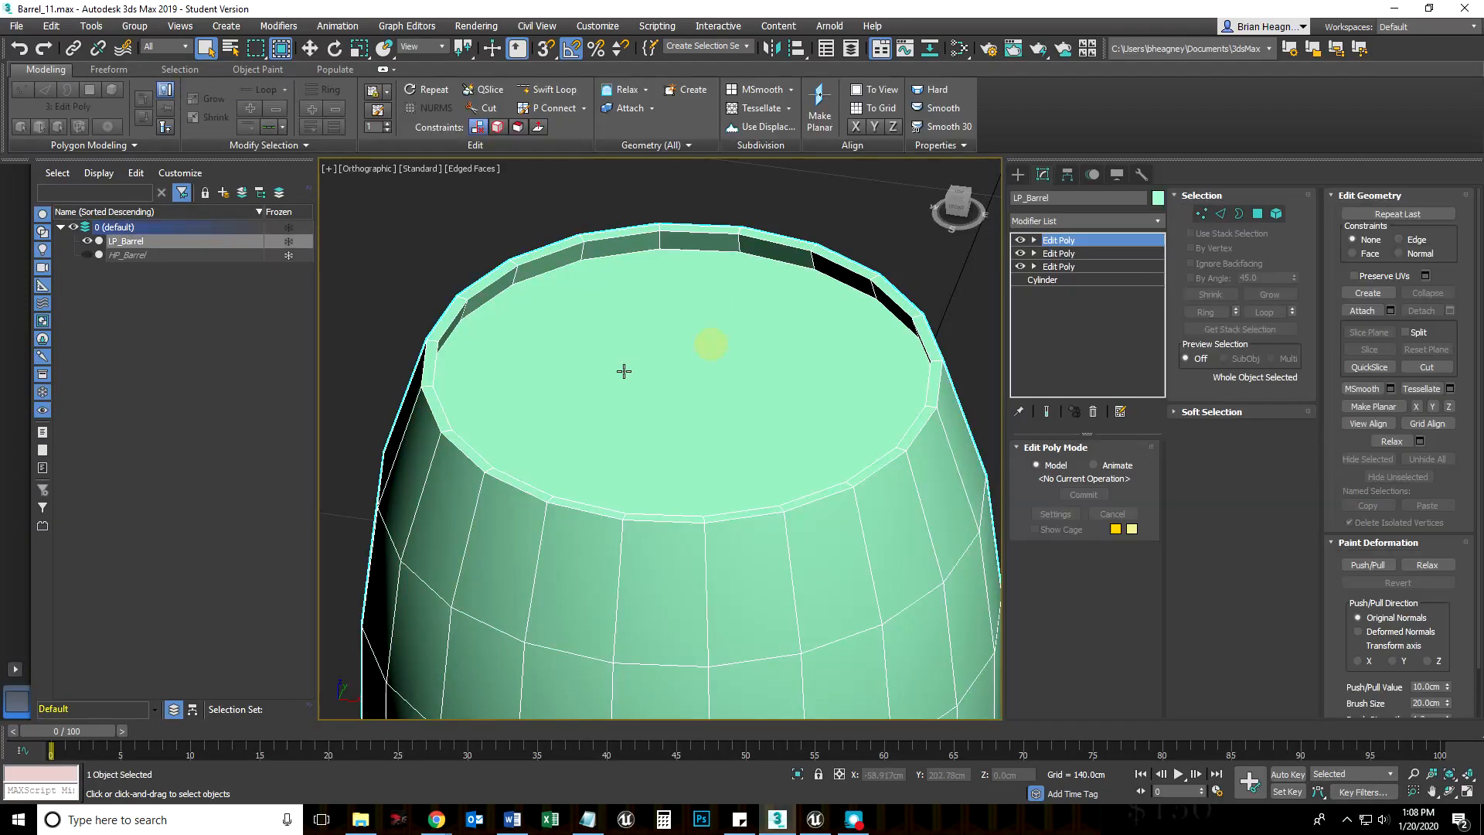
left_click(1159, 222)
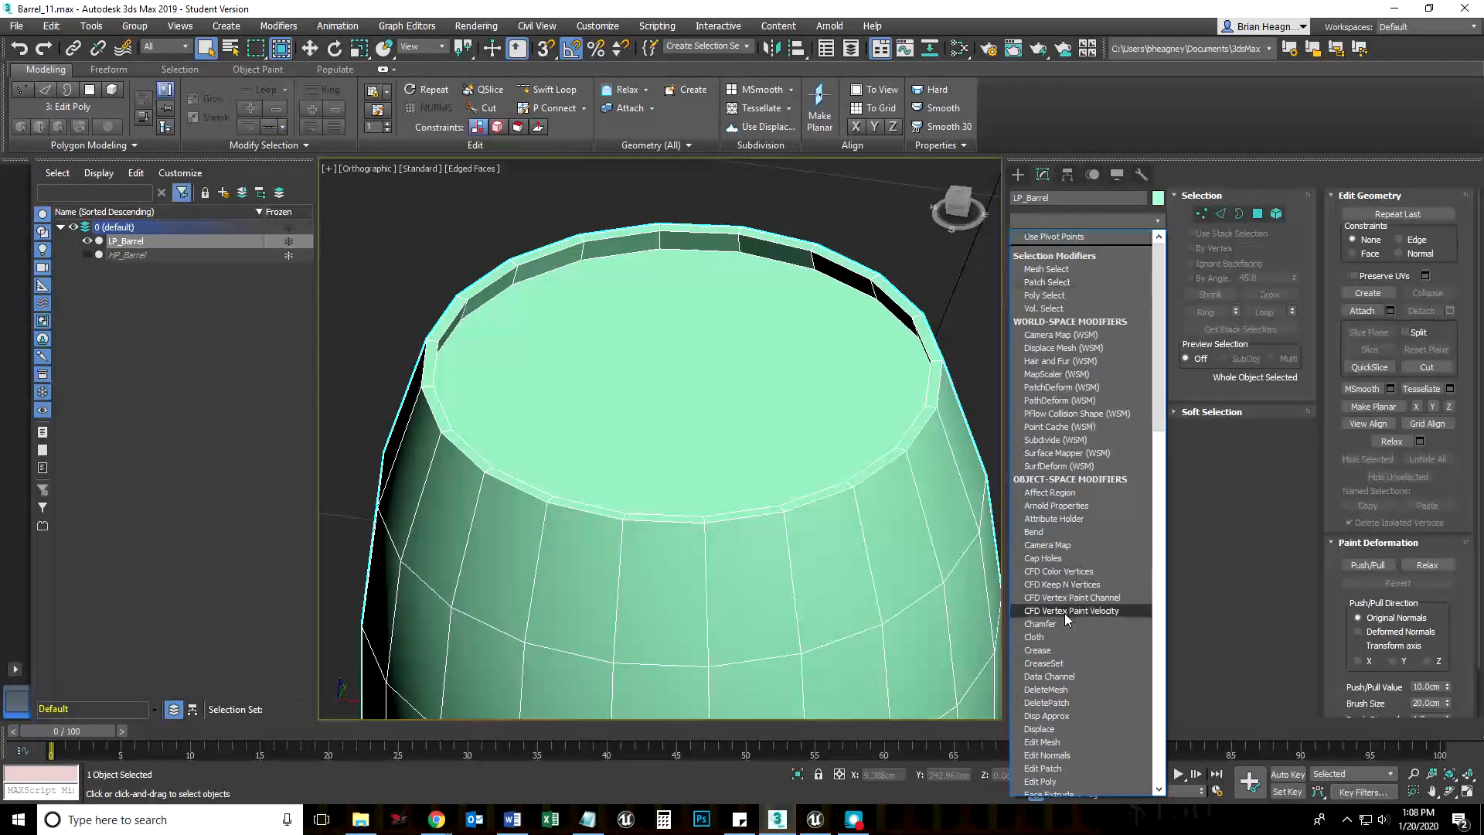
scroll(1082, 611, "down", 3)
left_click(1072, 631)
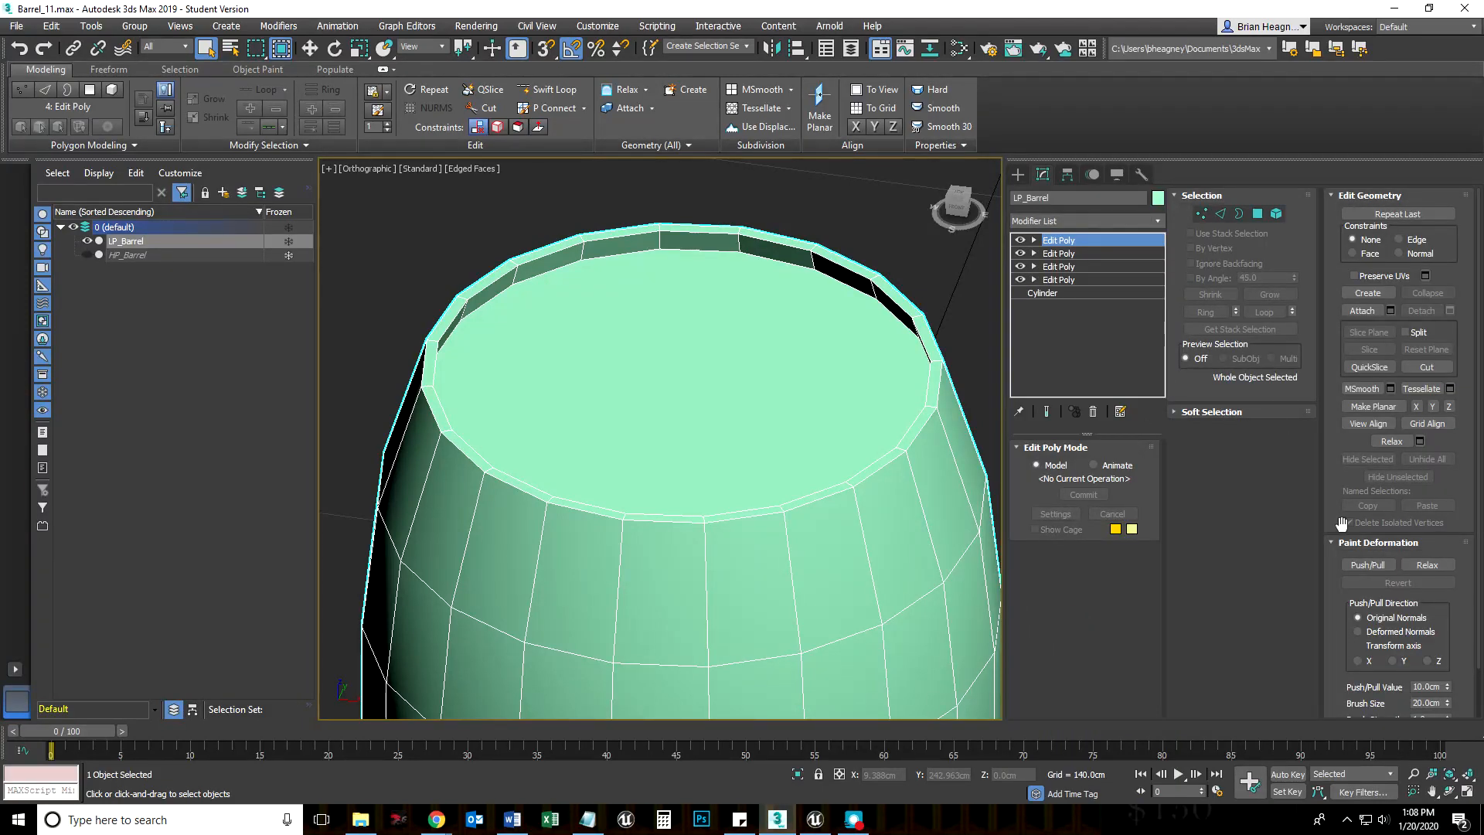
Step: Cut a freehand four-sided shape into the barrel's flat top cap
left_click(1432, 367)
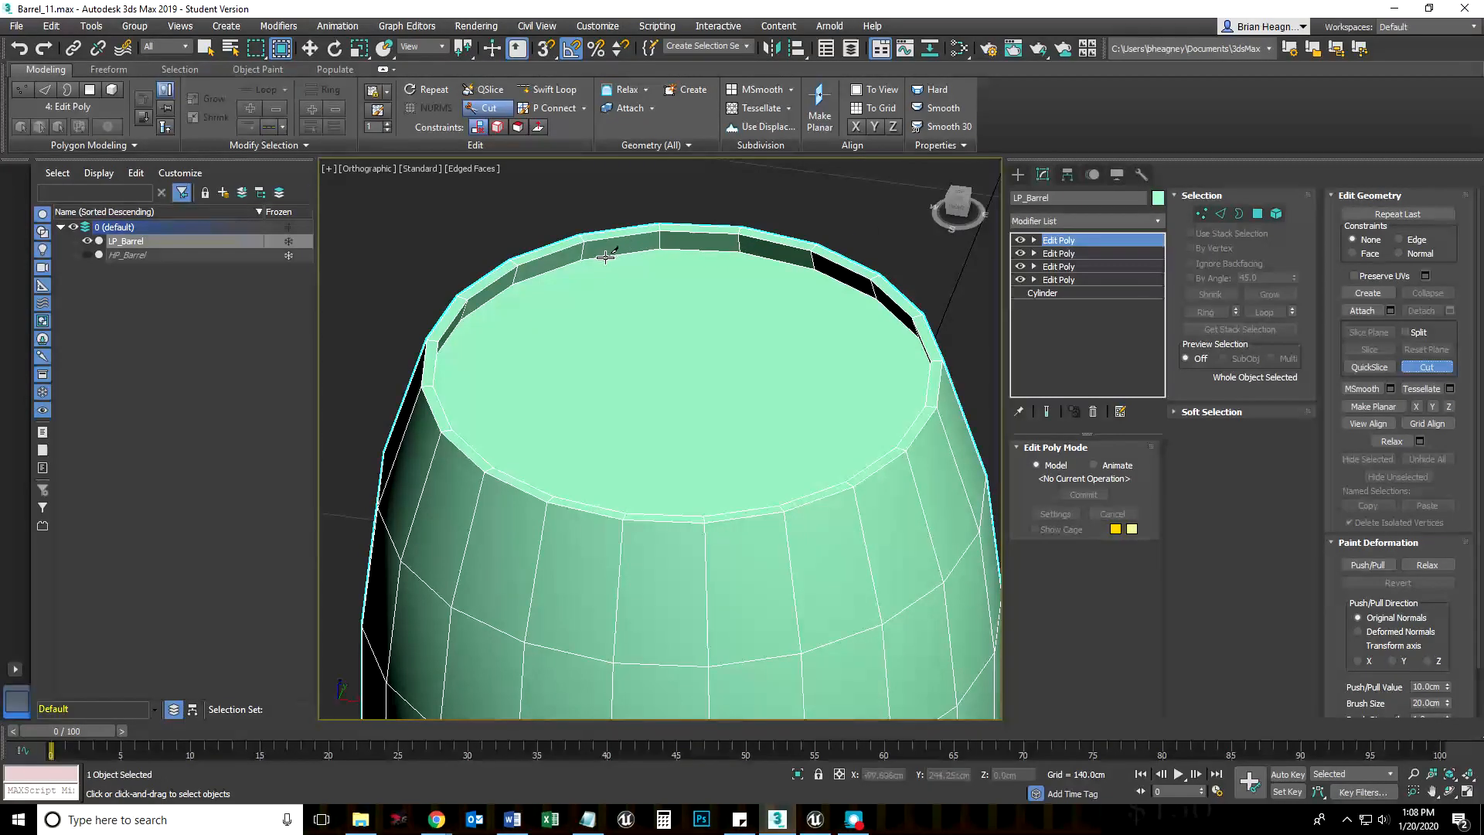
left_click(606, 338)
left_click(636, 463)
left_click(846, 385)
left_click(761, 285)
left_click(537, 380)
right_click(537, 380)
middle_click_drag(717, 462, 670, 434)
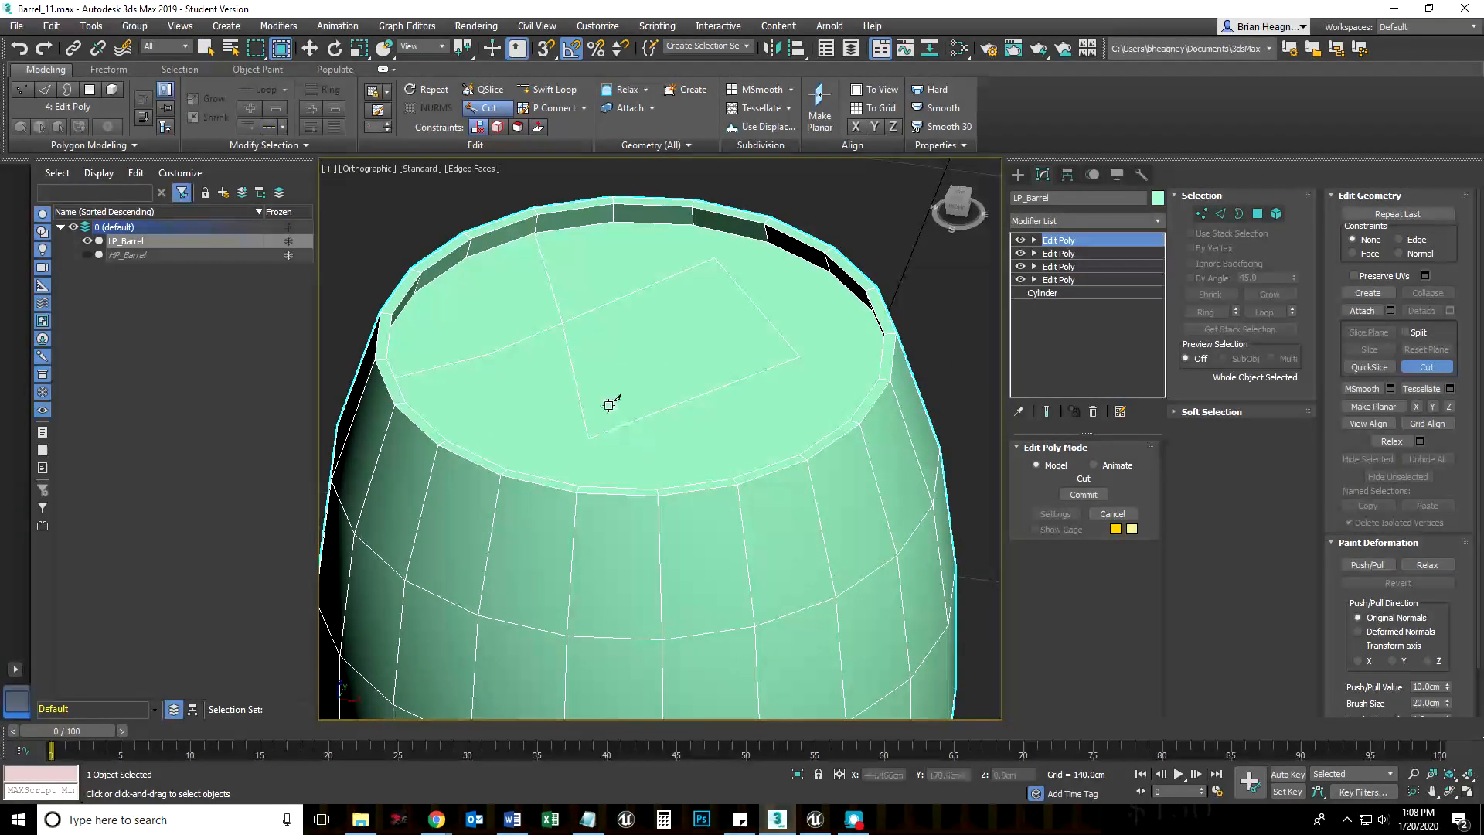
right_click(589, 389)
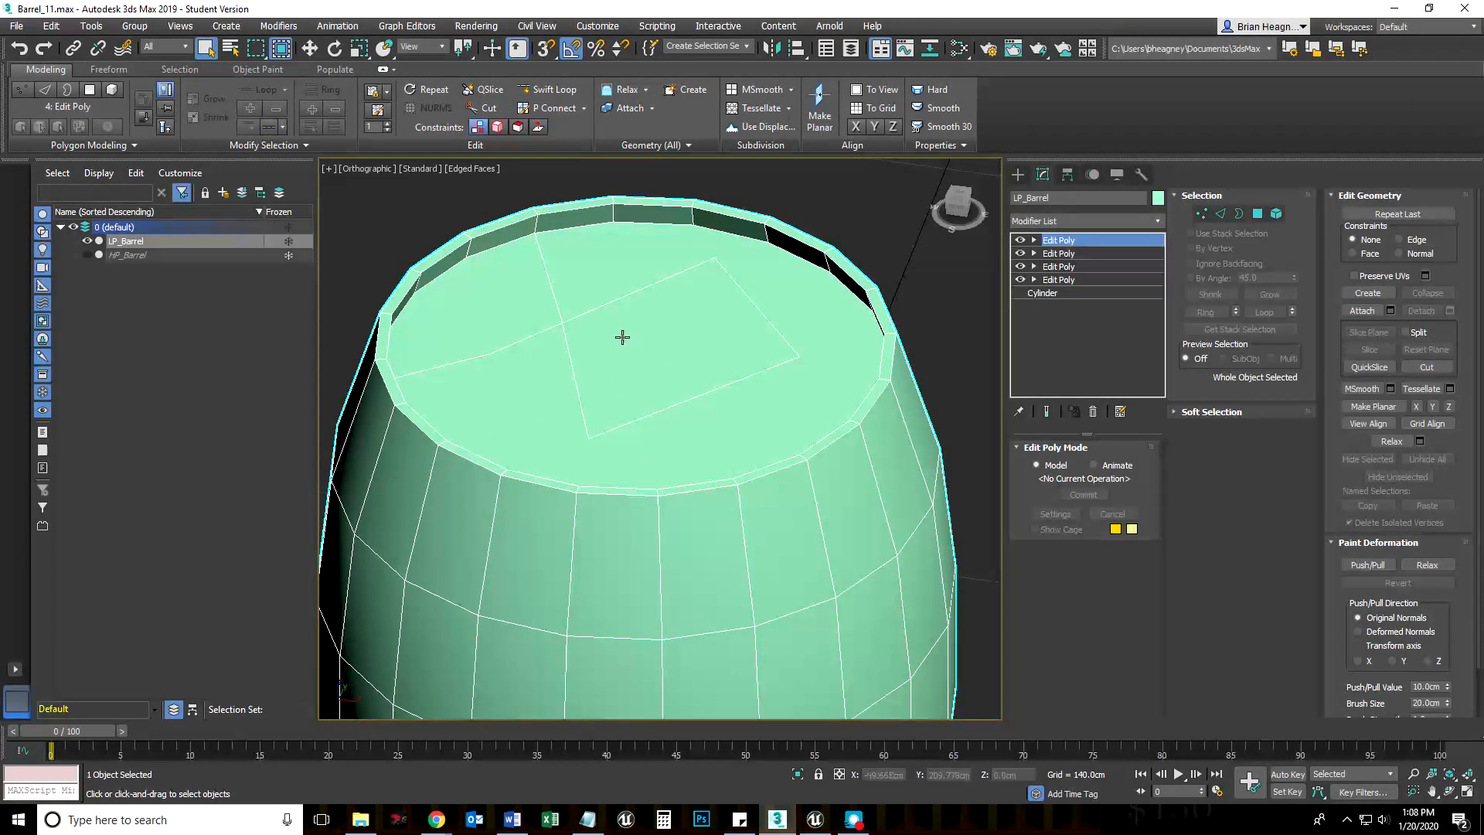
Step: Select the inner four-sided polygon and the surrounding cap polygons in turn to check how the cut divides the cap
left_click(1257, 213)
left_click(650, 361)
left_click(652, 364)
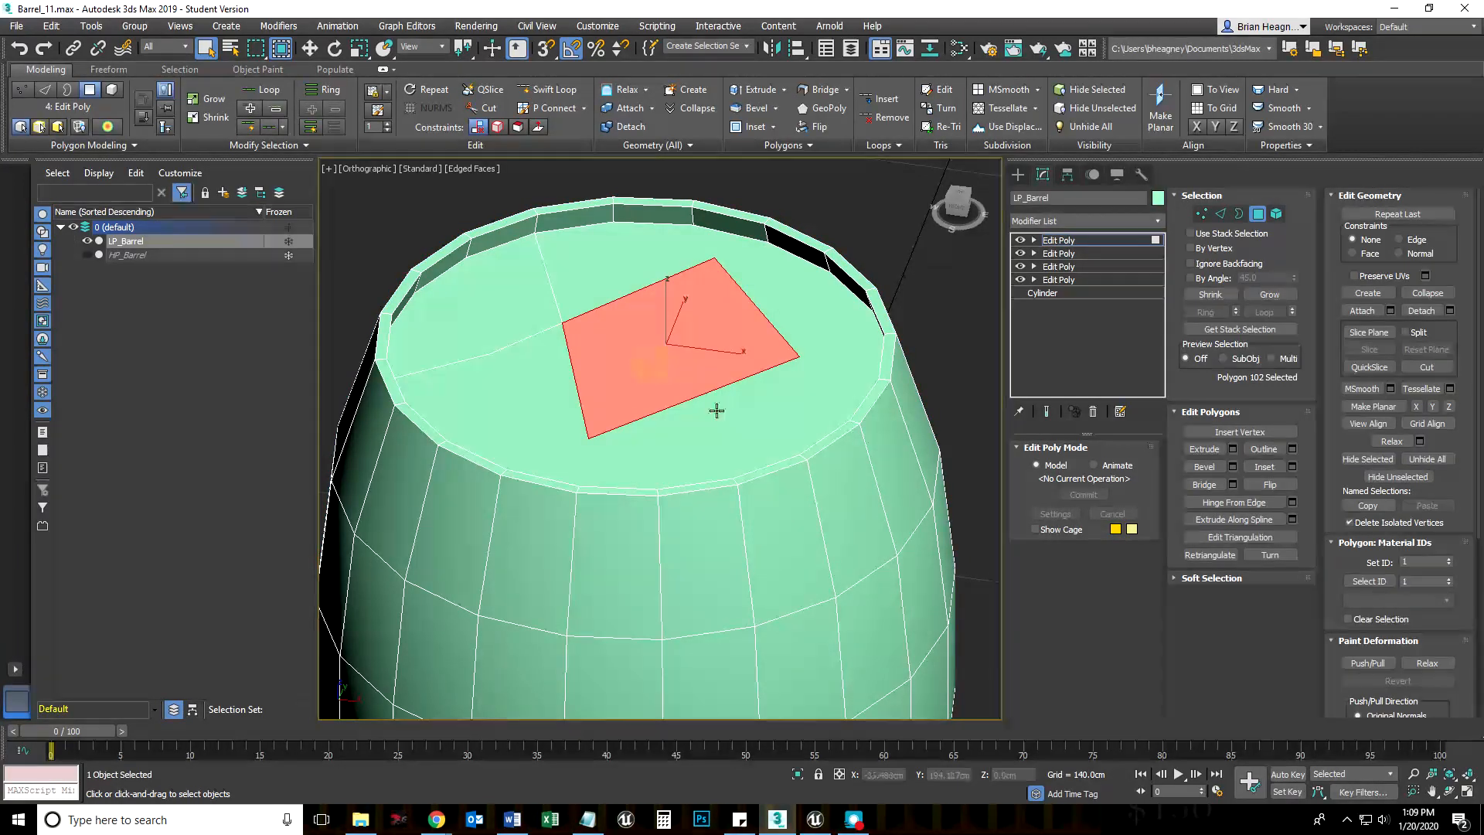
left_click(720, 415)
left_click(623, 344)
left_click(513, 410)
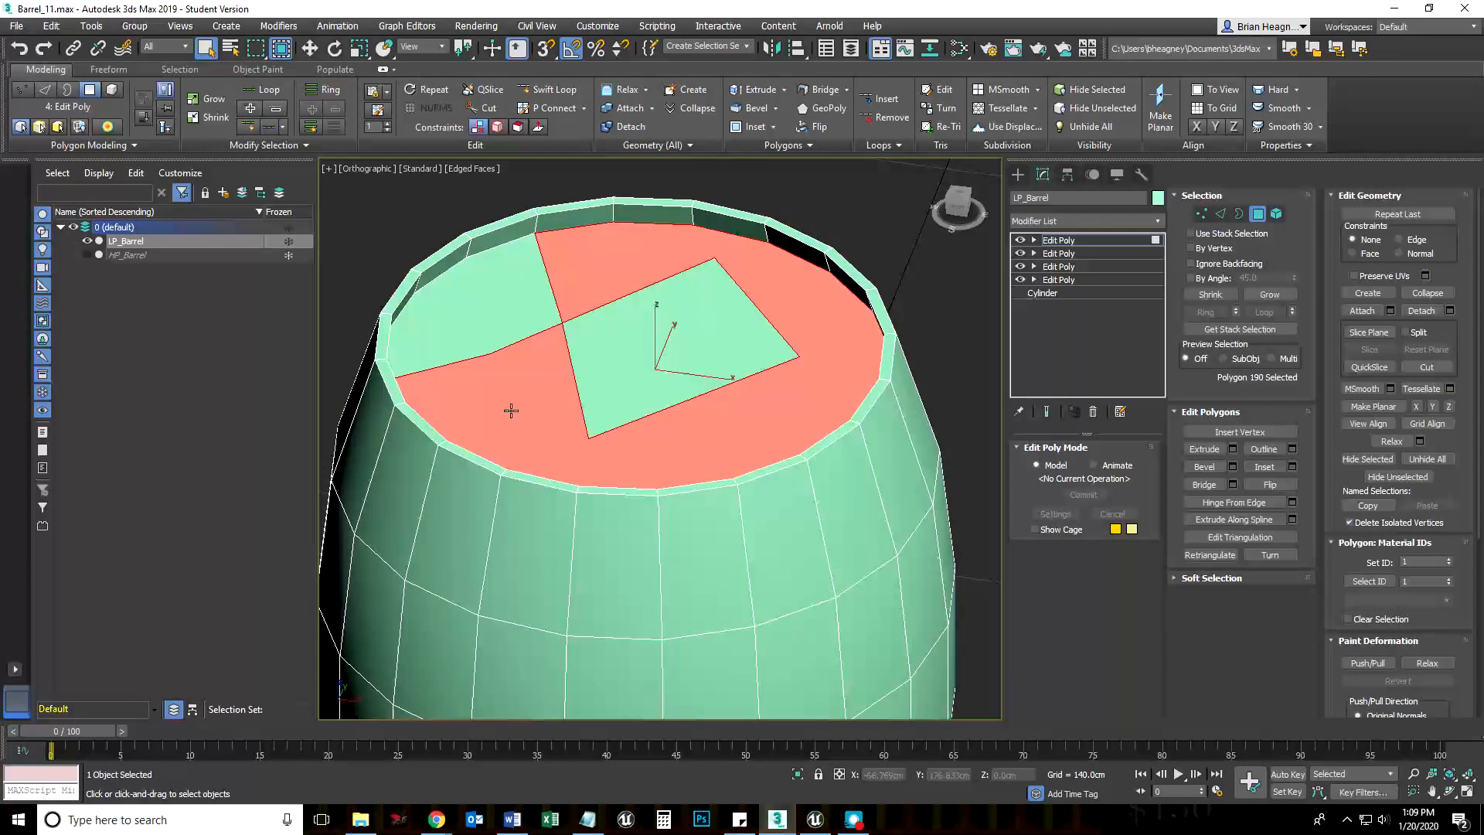
left_click(639, 376)
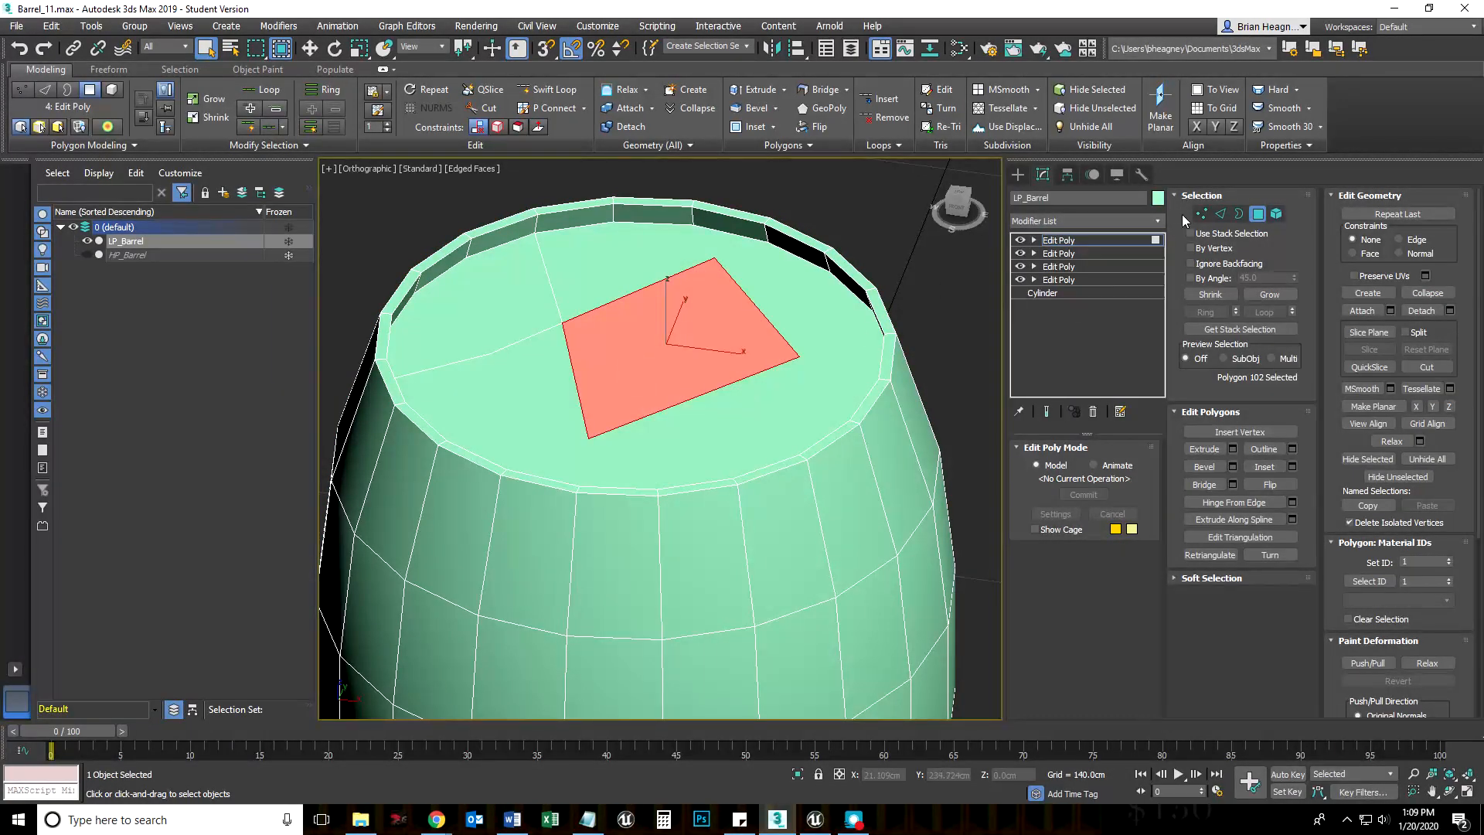
Step: Leave polygon editing and remove the topmost Edit Poly modifier holding the trial cuts
left_click(1257, 214)
left_click(1091, 413)
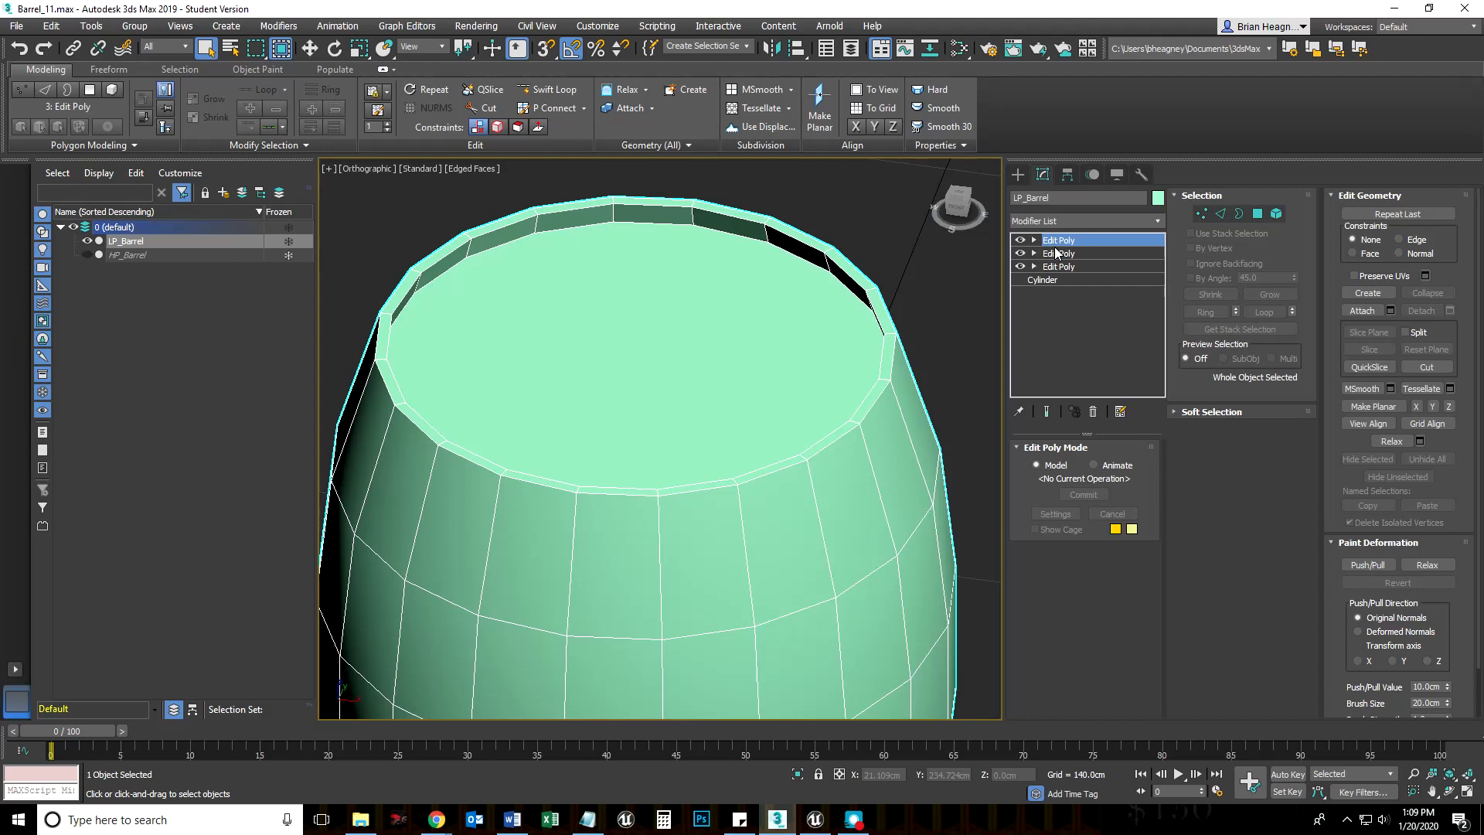
Step: Add a fresh Edit Poly modifier to LP_Barrel above the existing ones
left_click(1159, 224)
scroll(1101, 671, "down", 5)
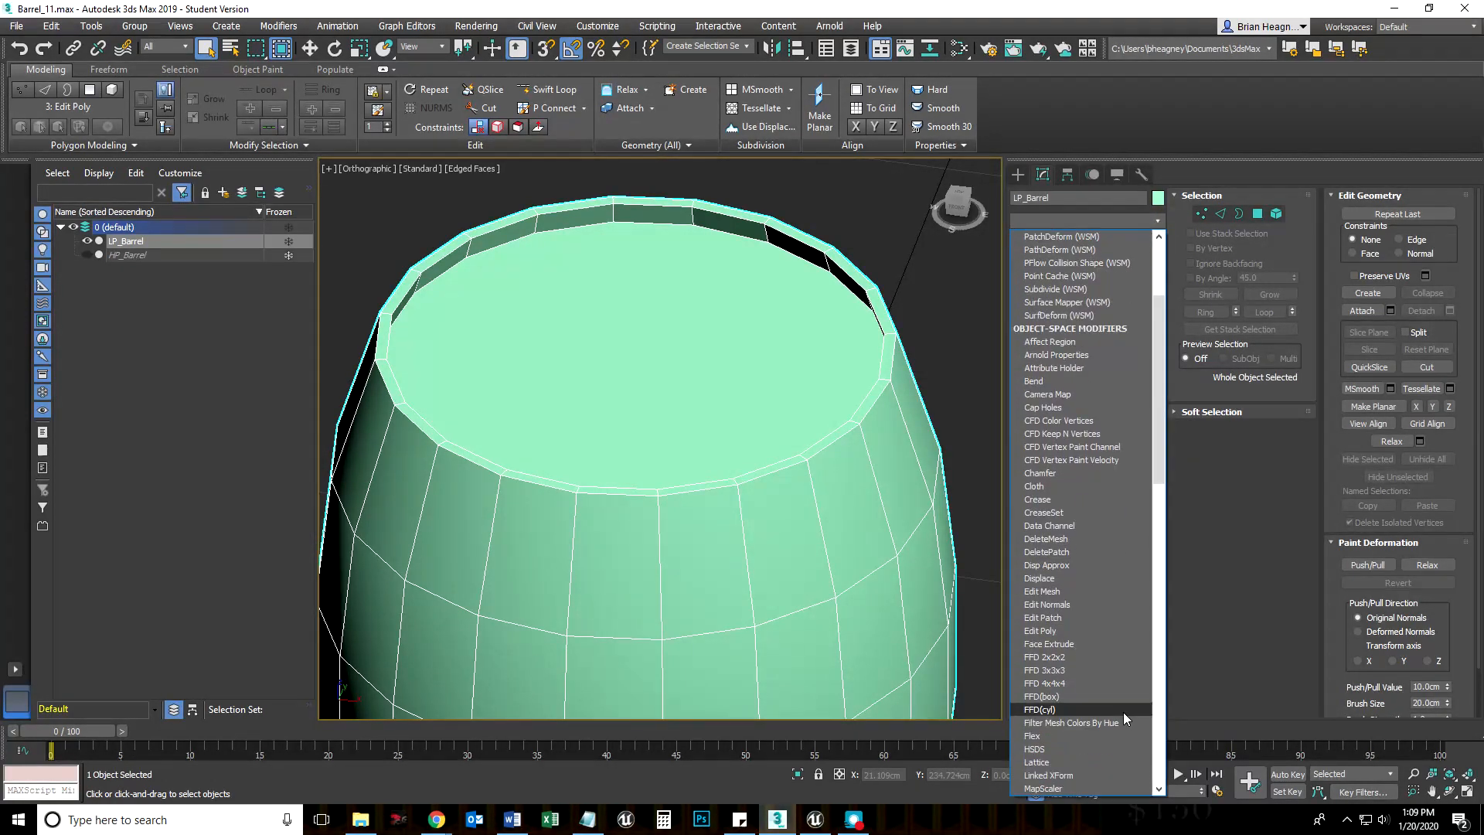
scroll(1056, 591, "down", 1)
left_click(1056, 591)
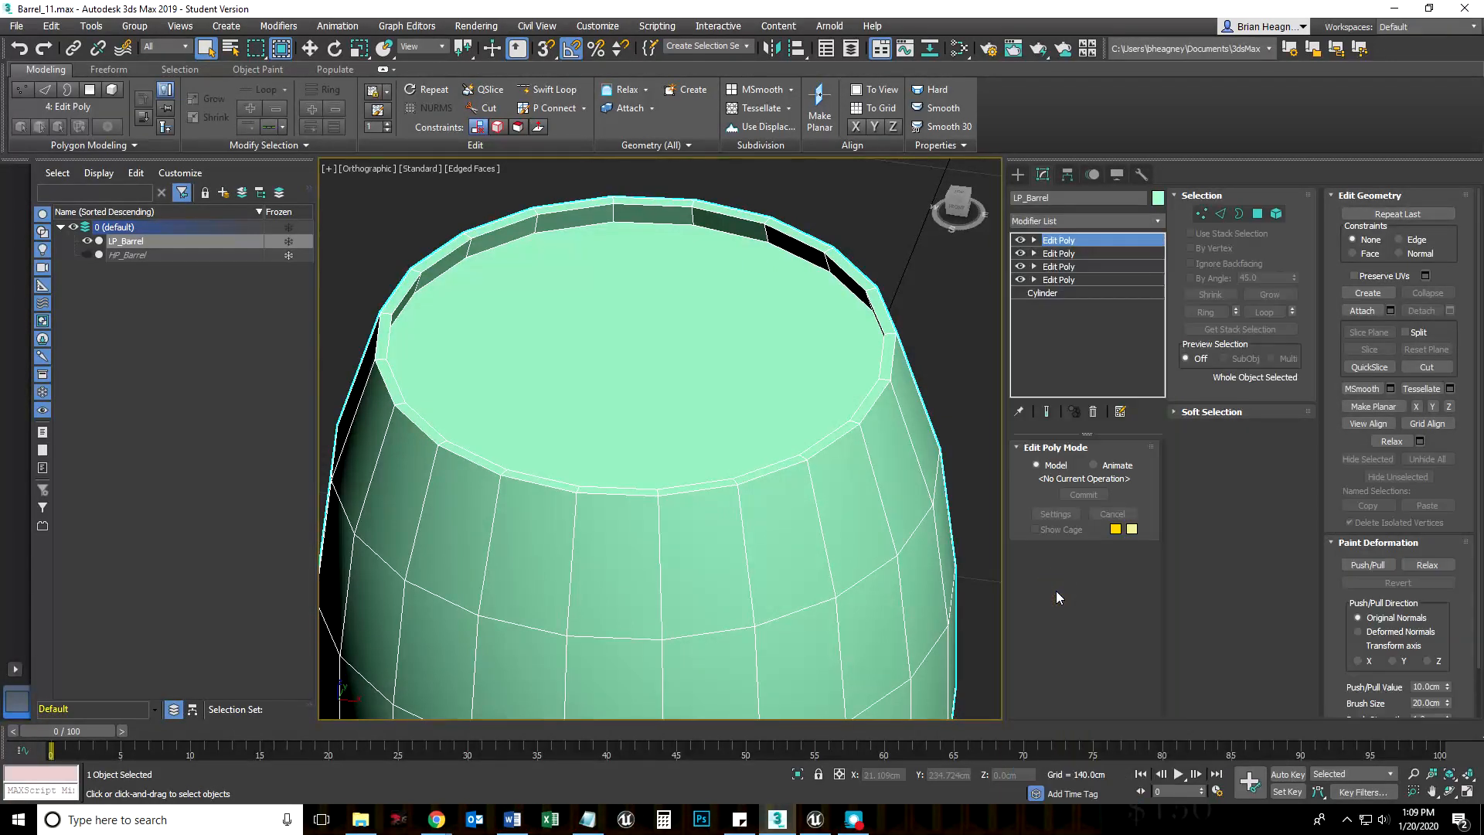
Step: Cut an edge across the barrel's flat top cap between two inner-rim vertices three segments apart, splitting off a four-sided polygon
left_click(1428, 367)
middle_click_drag(583, 311, 594, 336)
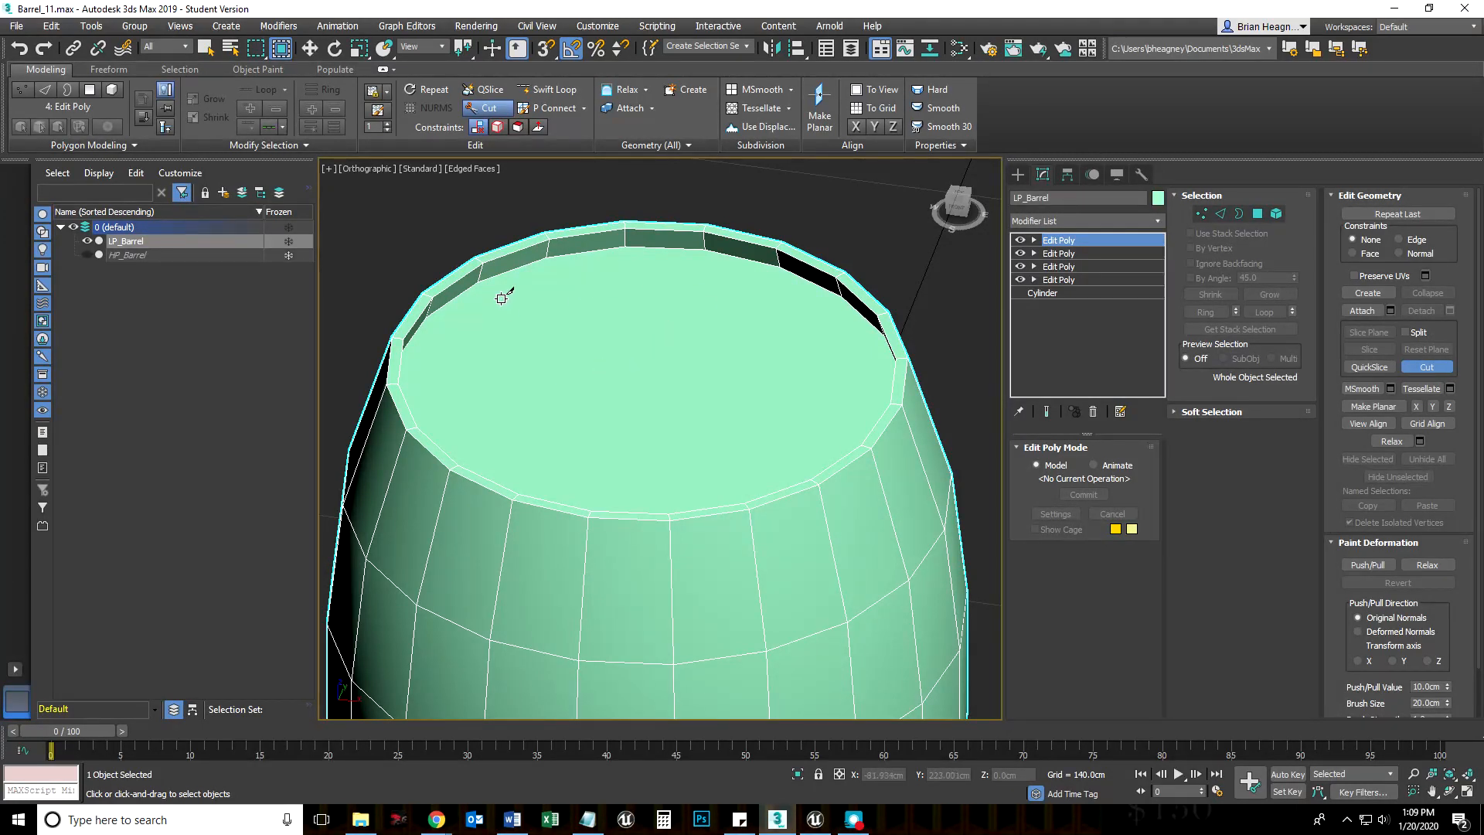
scroll(530, 323, "up", 3)
middle_click_drag(537, 335, 584, 390)
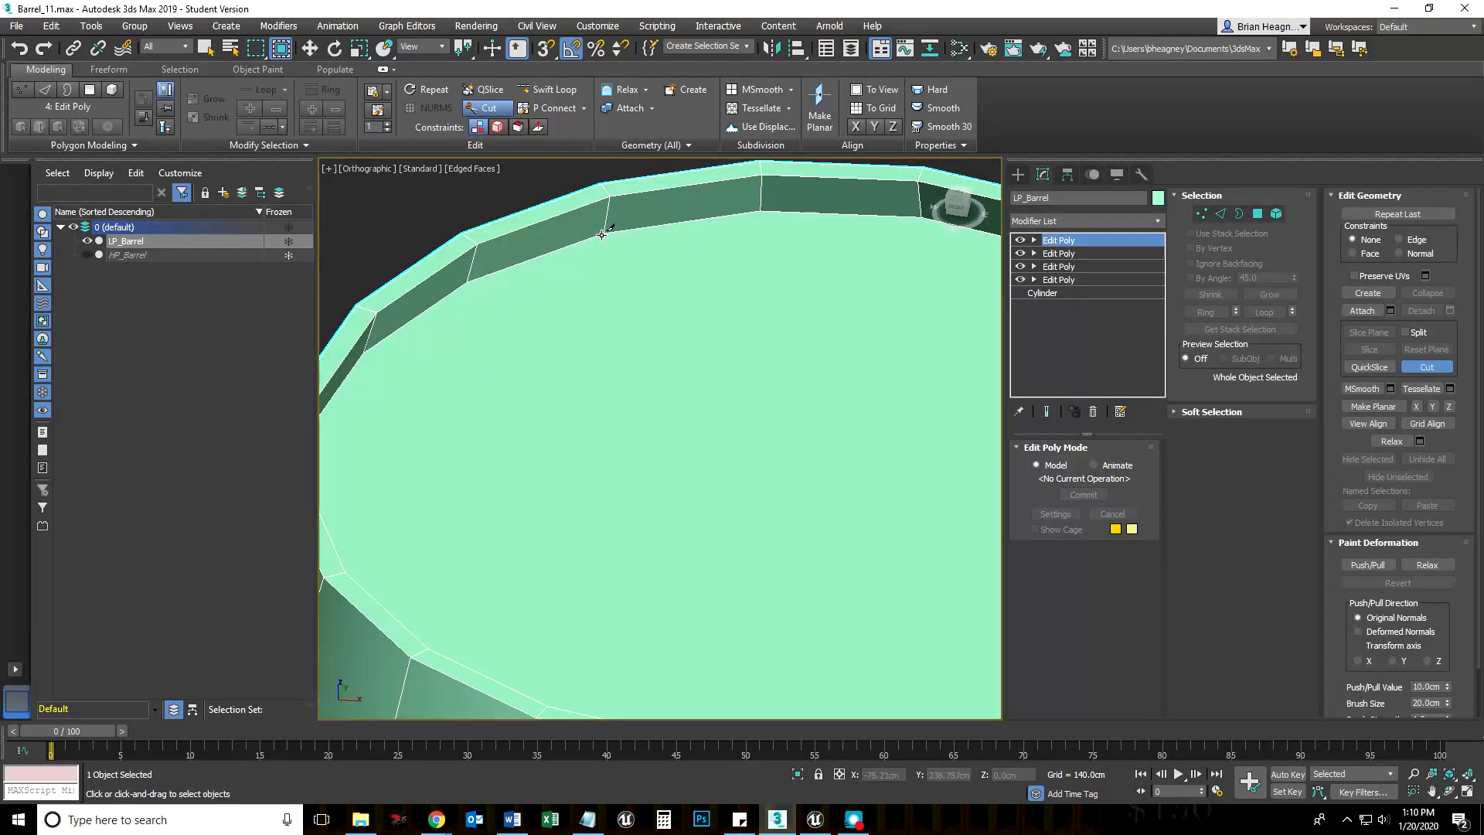
left_click(364, 353)
left_click(762, 211)
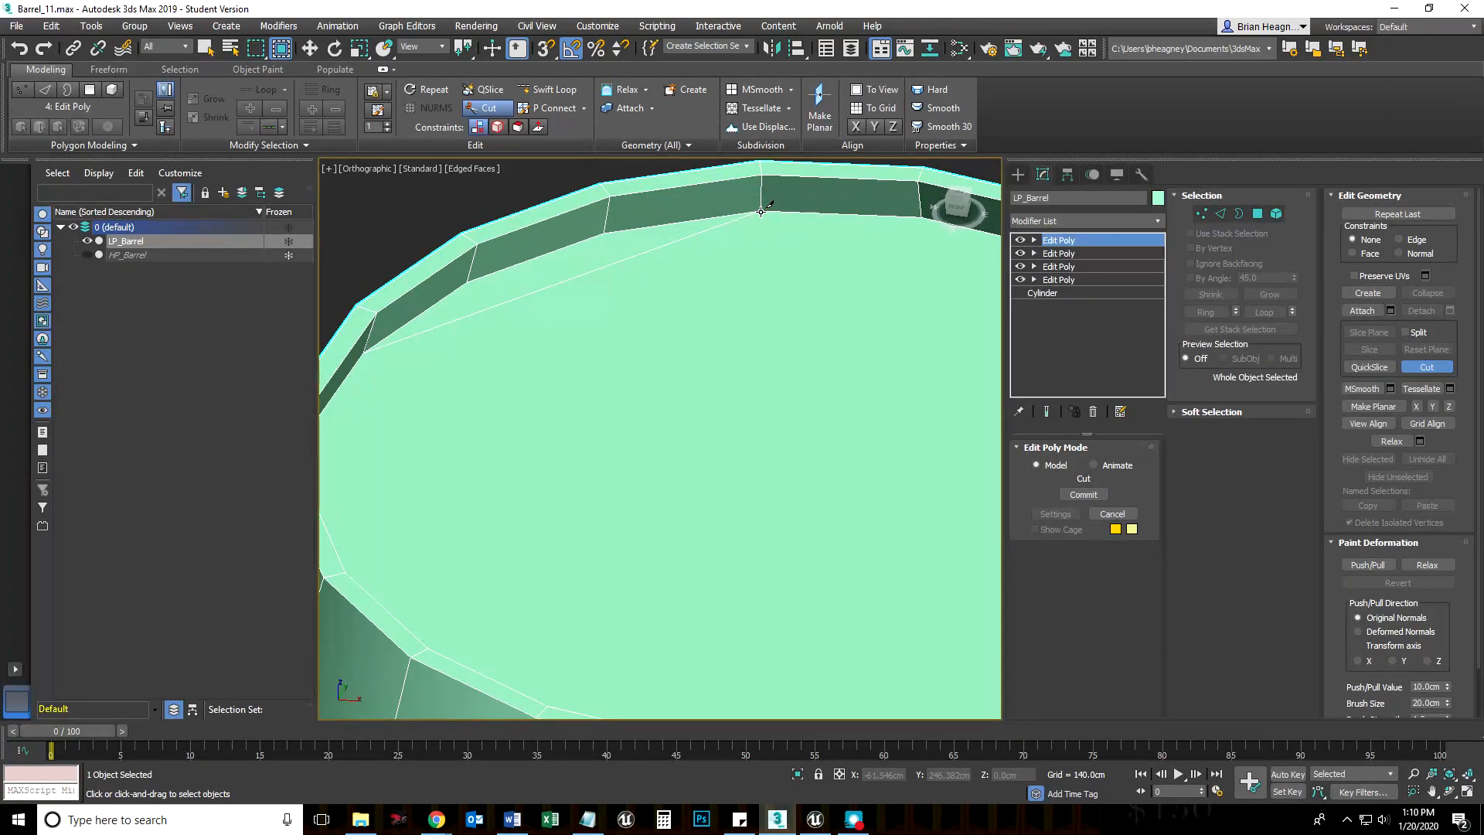
right_click(746, 323)
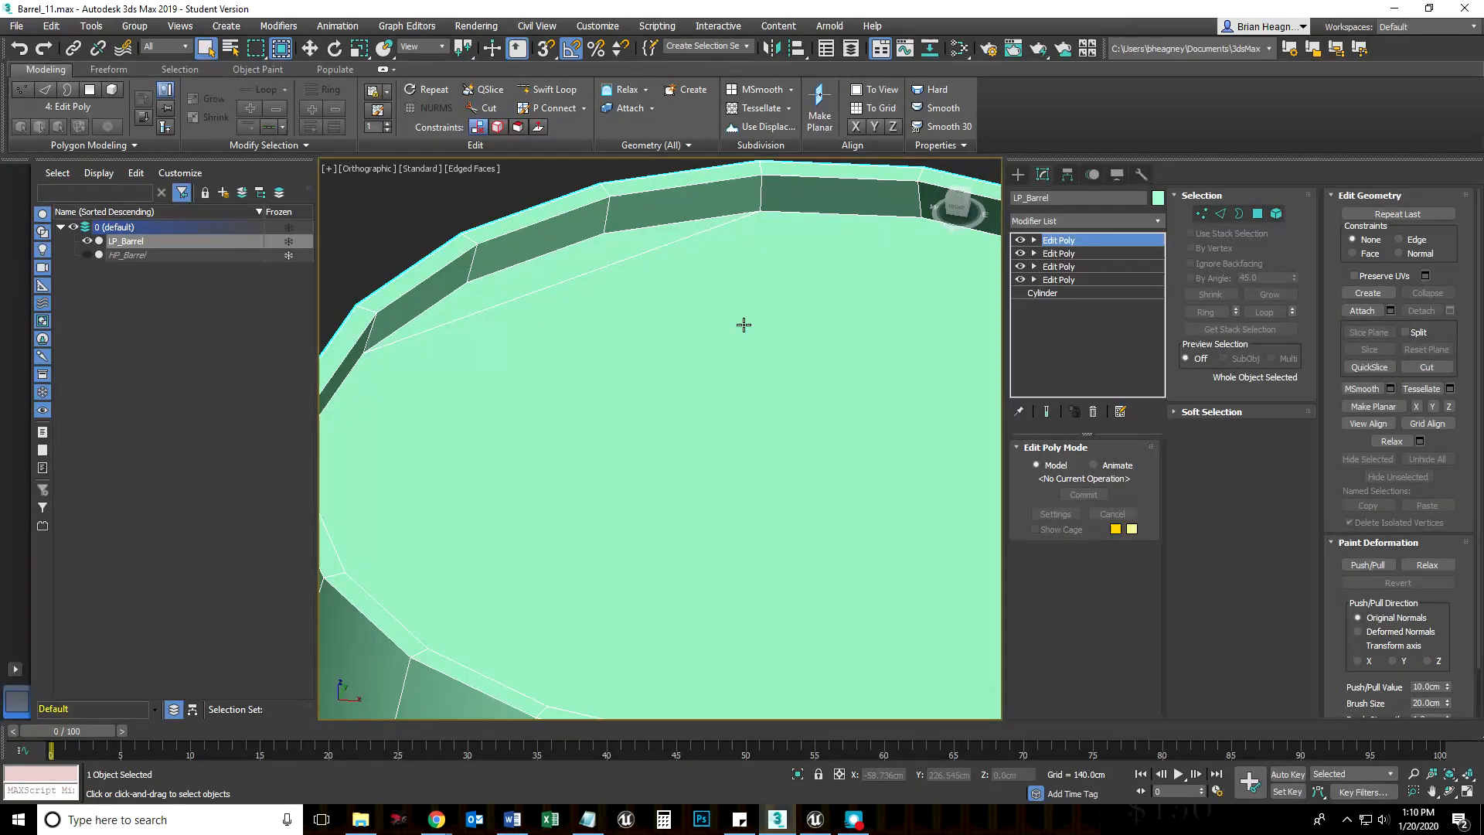
Step: Select the large cap polygon and the split-off four-sided polygon in turn to check how the cut divides the cap
left_click(1258, 213)
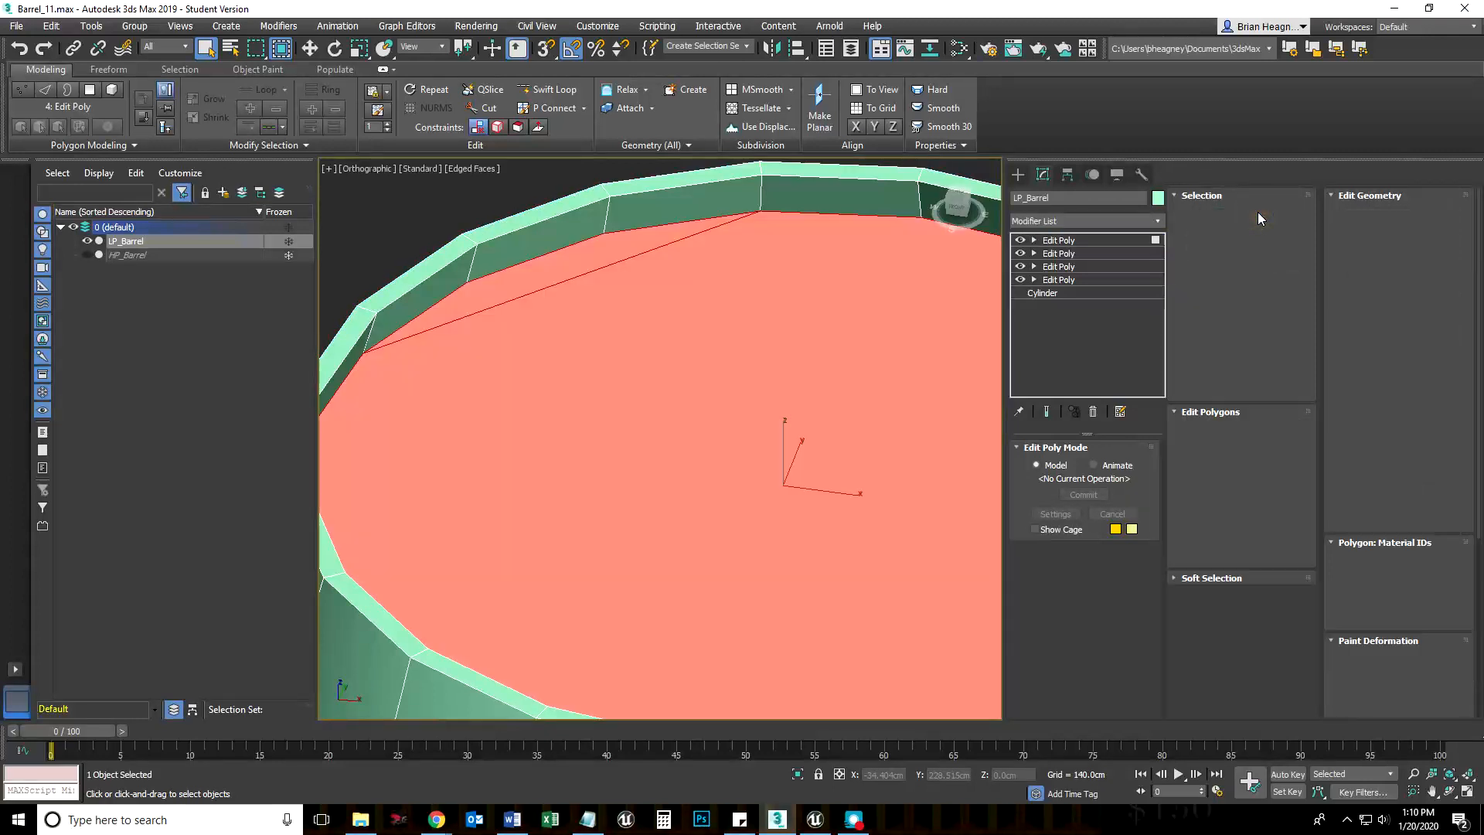
left_click(775, 341)
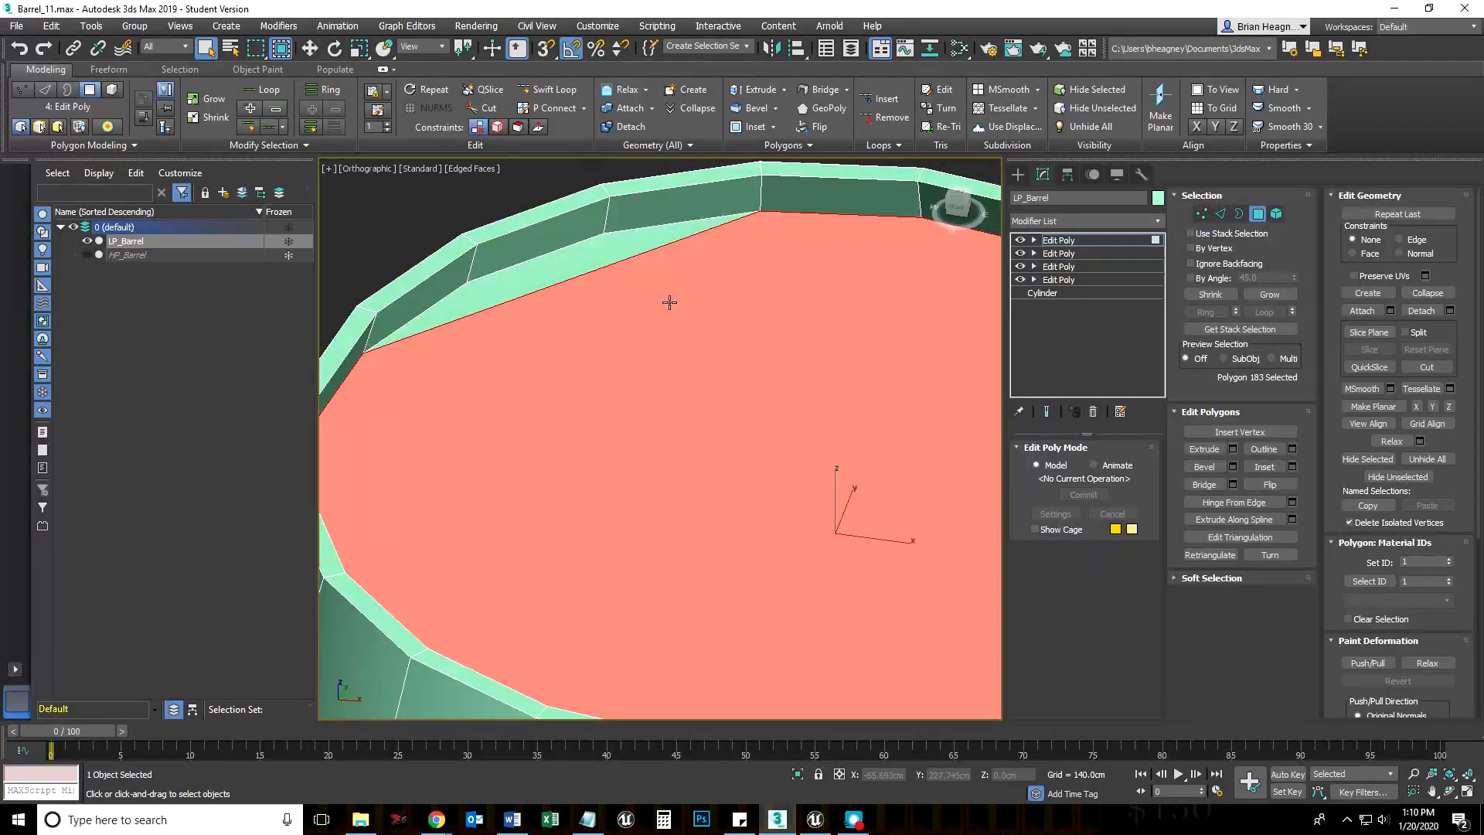
left_click(588, 262)
middle_click_drag(586, 258, 606, 338, "alt")
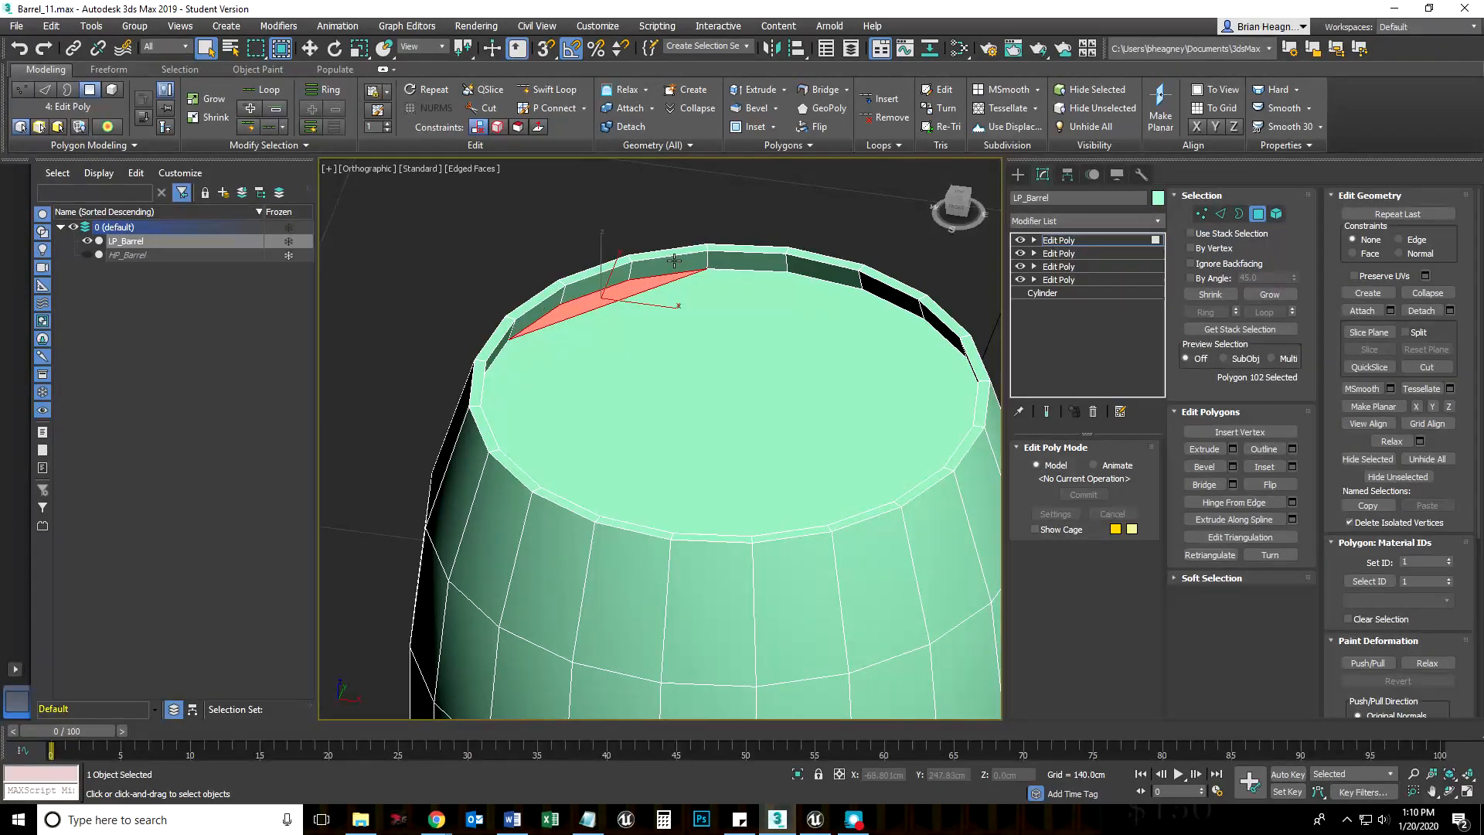
scroll(617, 293, "up", 3)
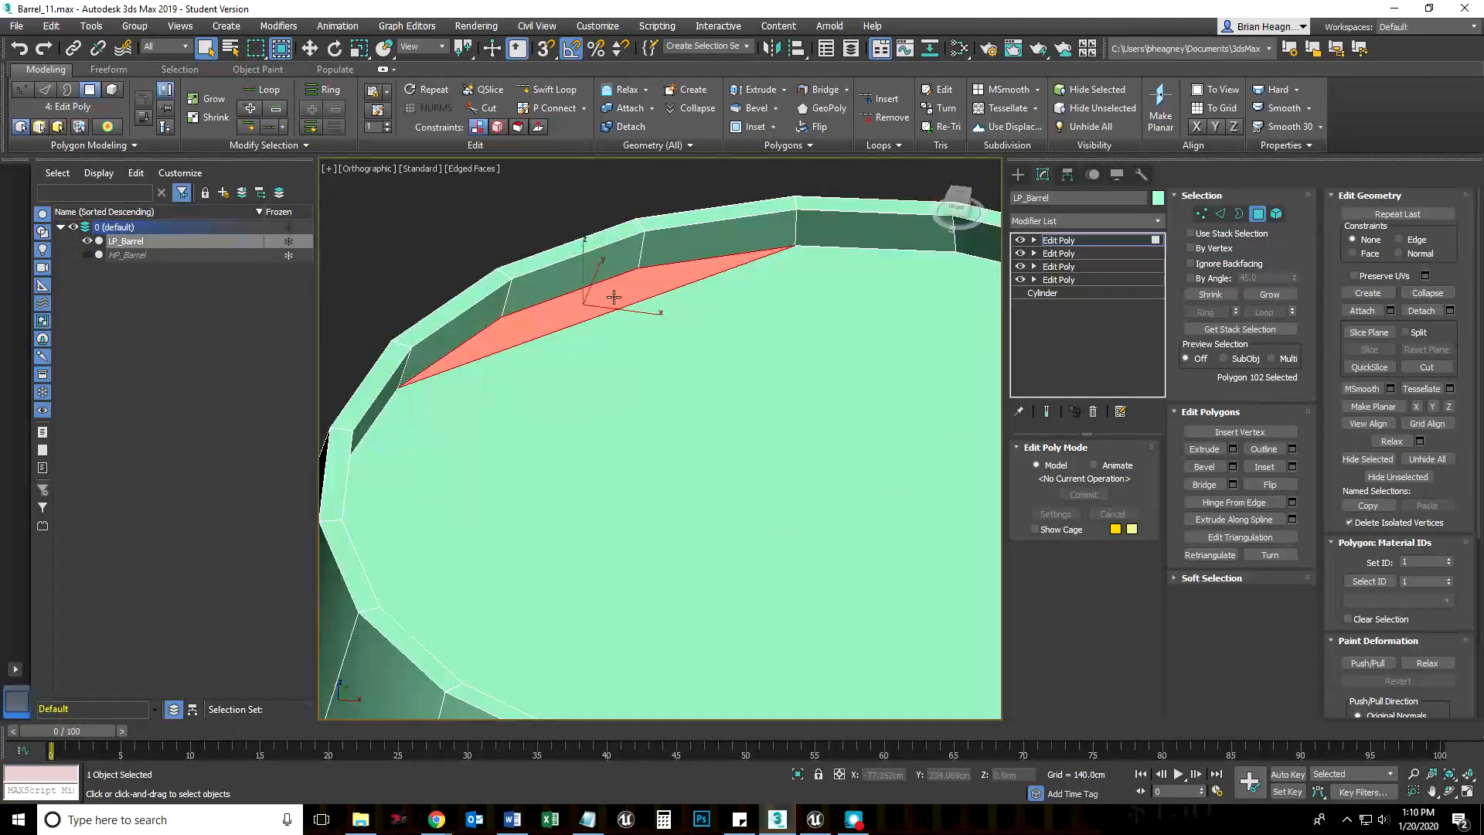
Step: Cut a second edge across the cap, parallel to the first, between the adjacent rim vertices on each side
scroll(570, 450, "down", 3)
scroll(583, 402, "up", 1)
scroll(630, 417, "up", 1)
middle_click_drag(631, 416, 673, 460, "alt")
left_click(1426, 367)
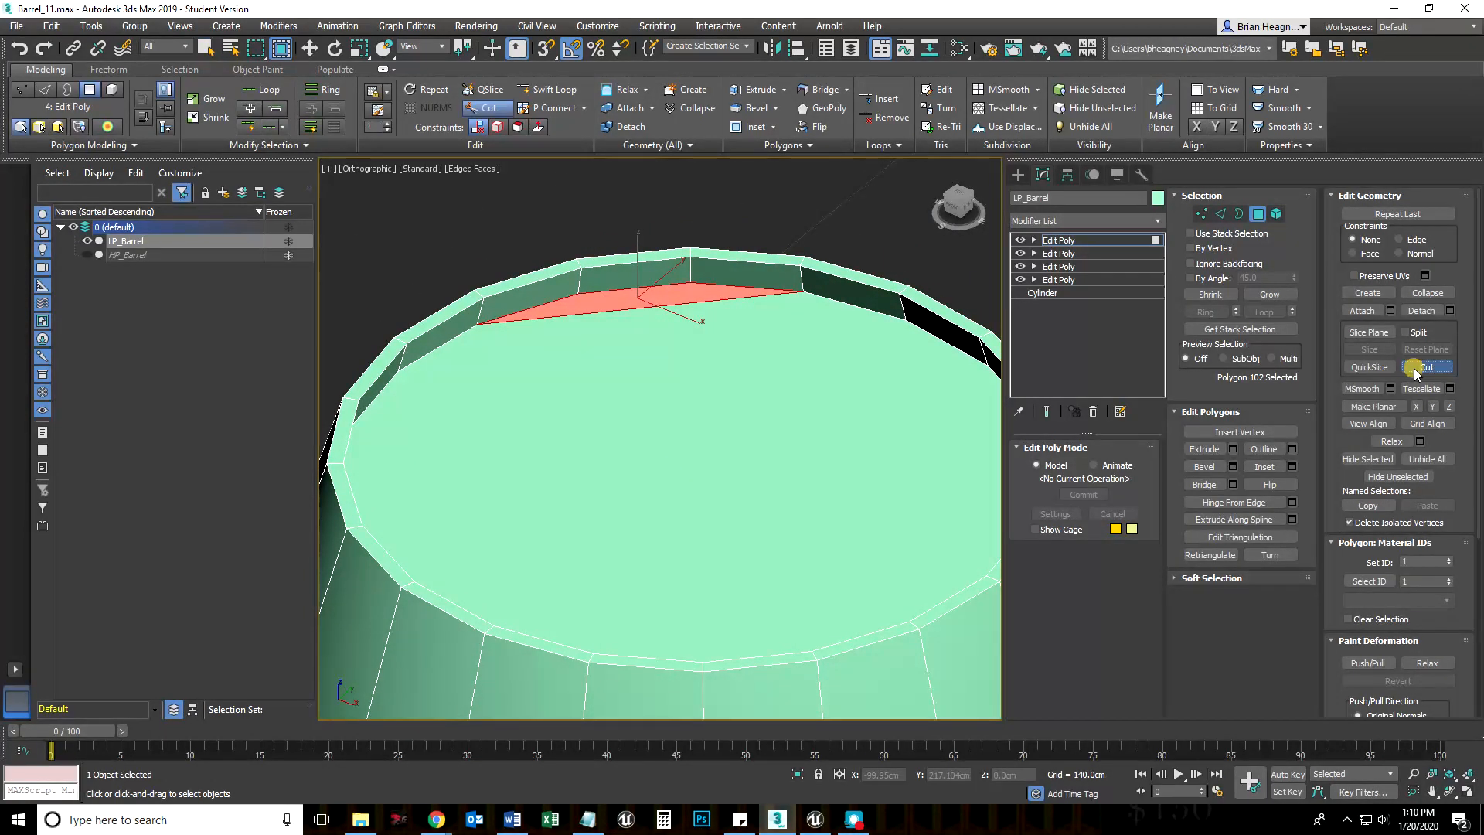
left_click(400, 370)
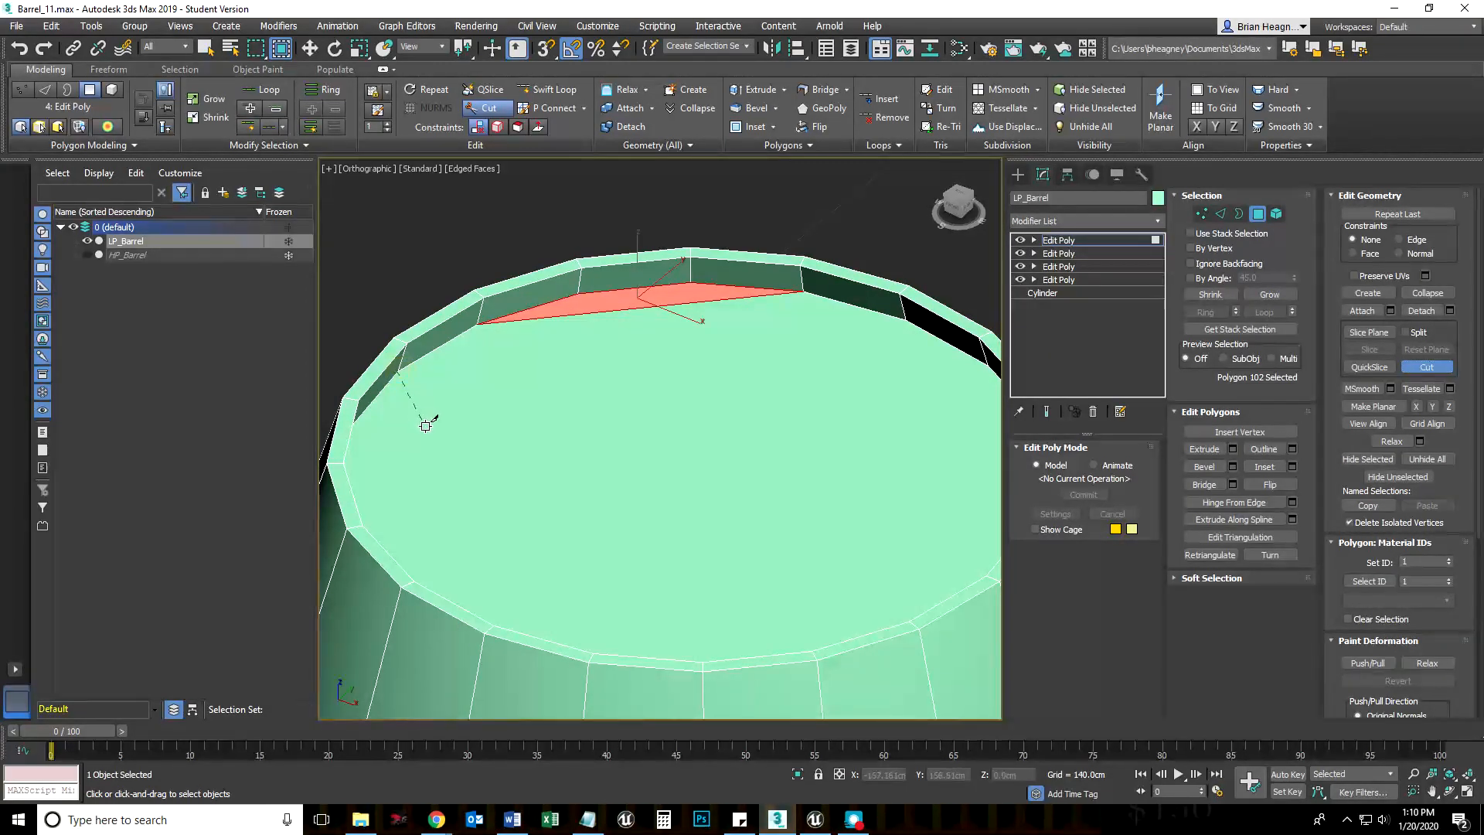
left_click(906, 320)
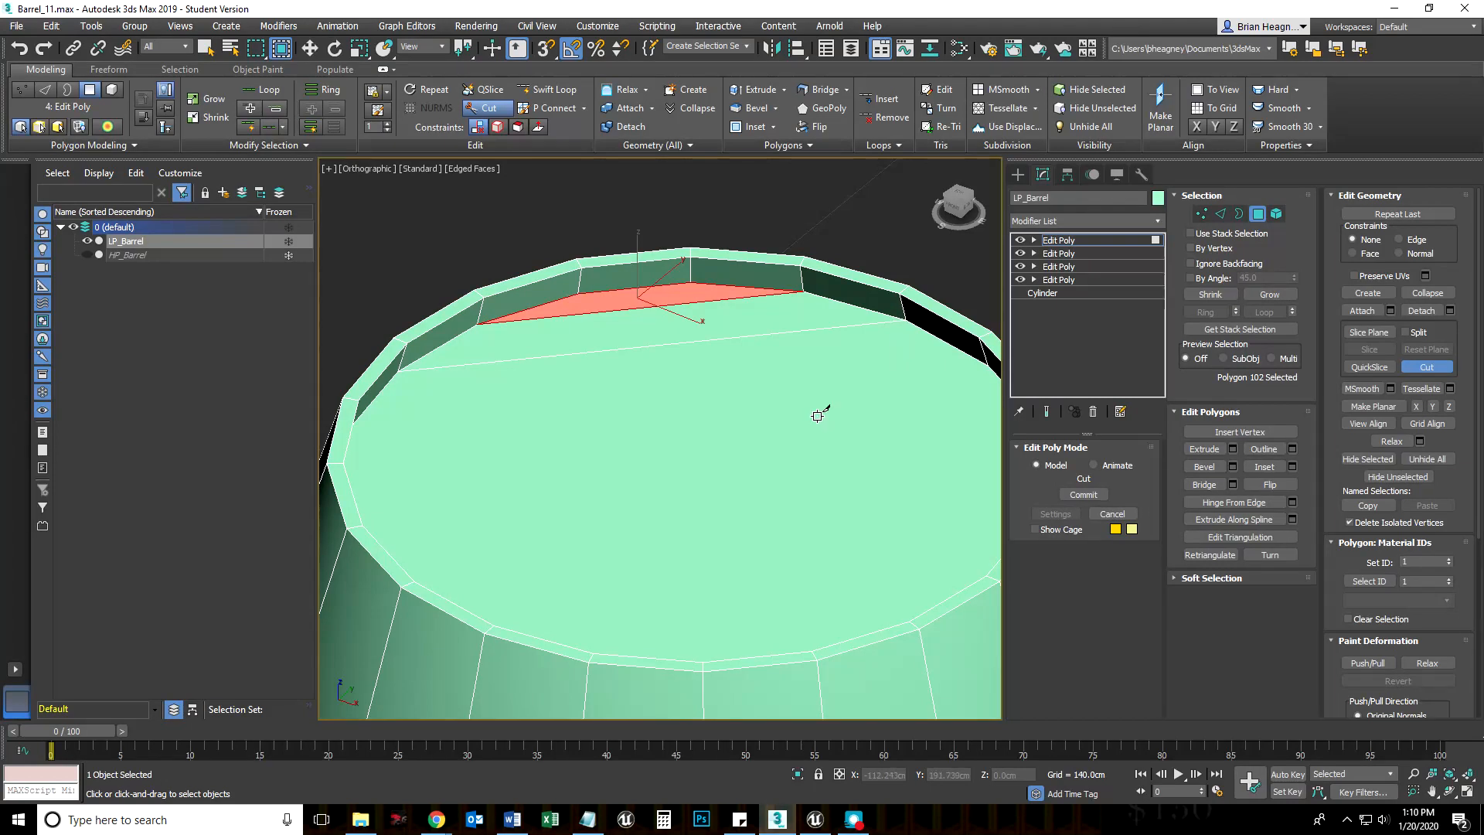
middle_click_drag(845, 457, 819, 464, "alt")
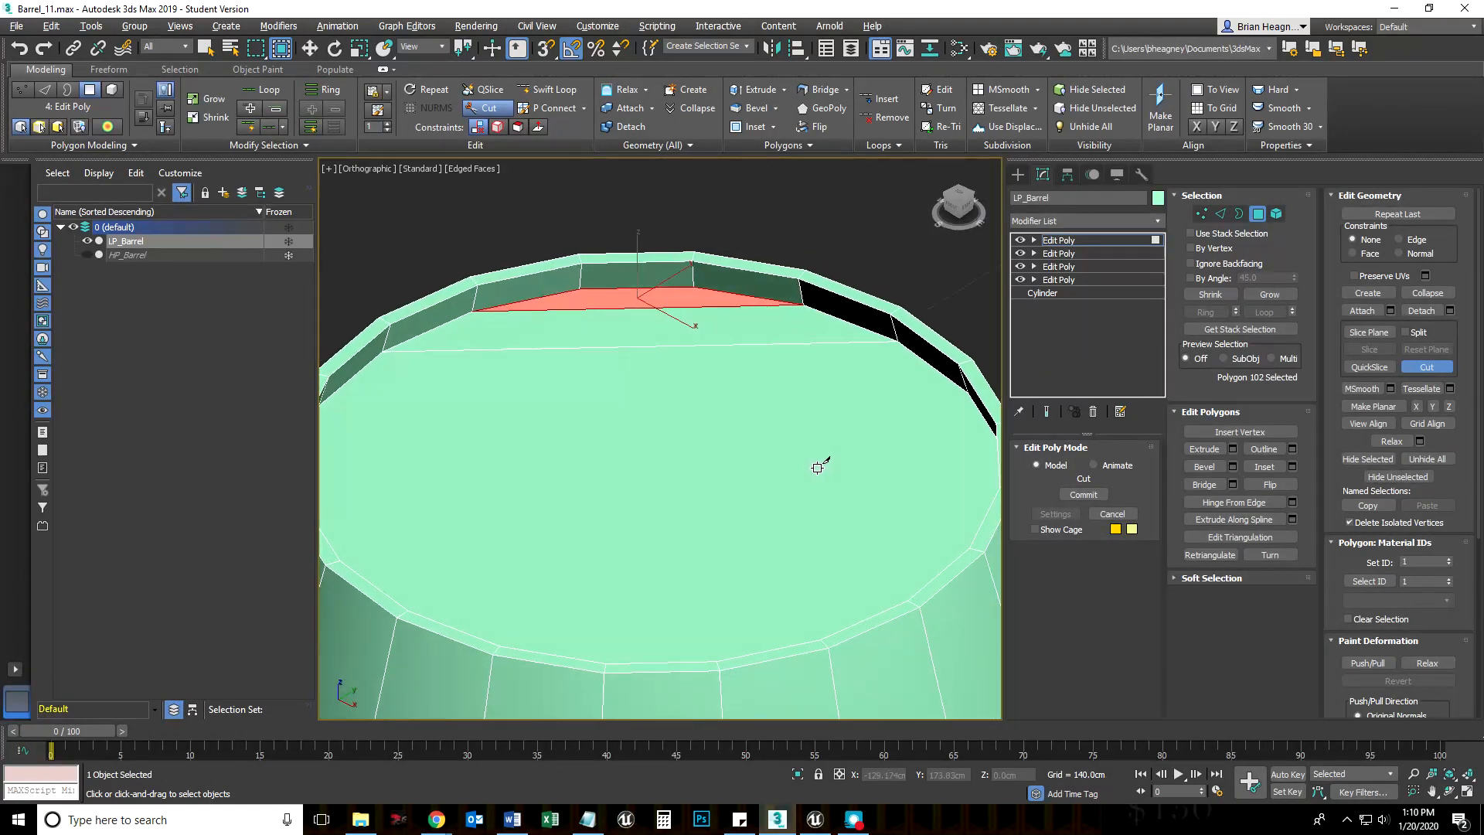
middle_click_drag(709, 491, 716, 403)
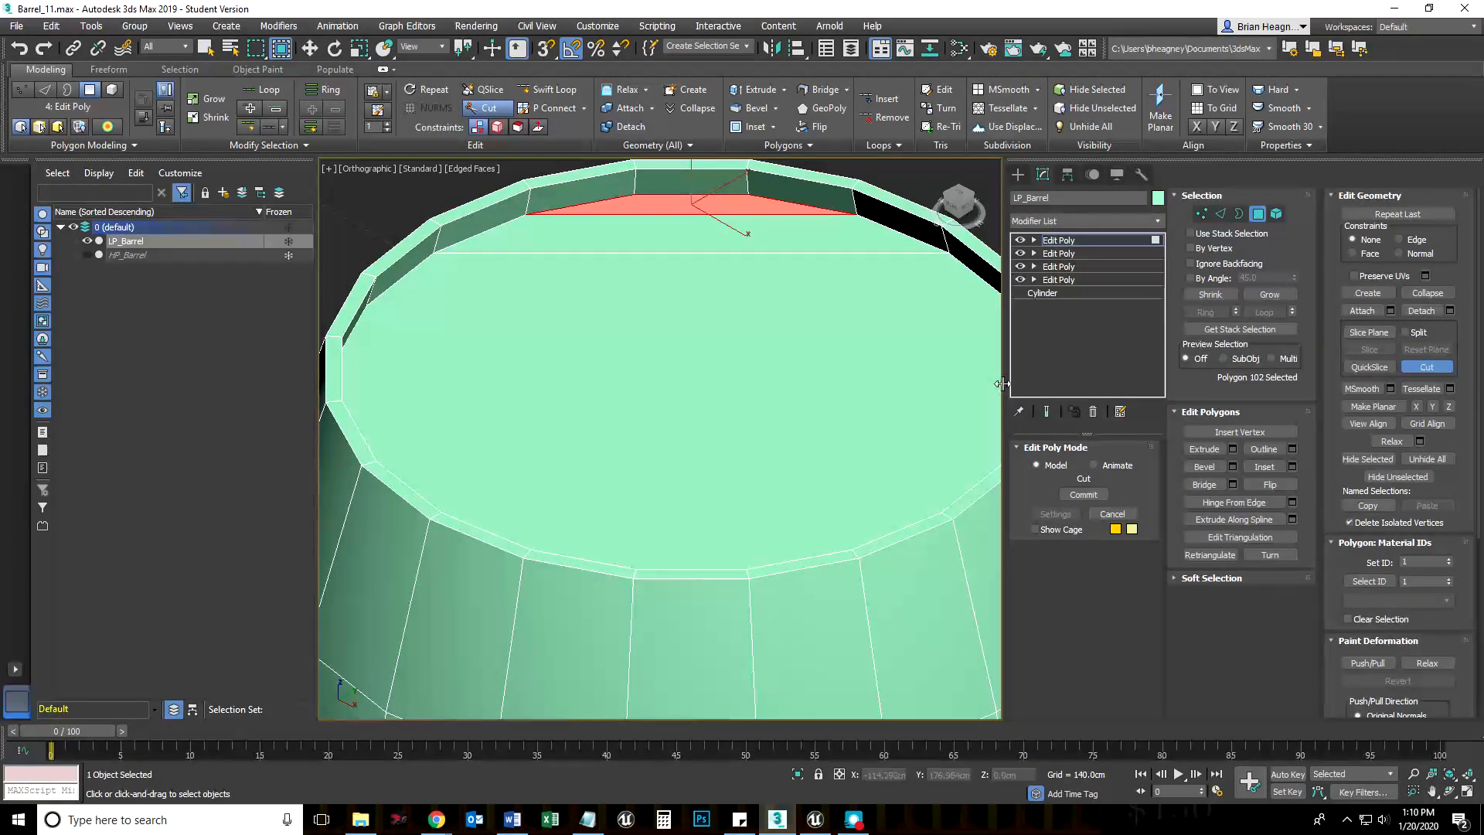
Step: Enlarge the viewport and cut a third parallel edge across the cap, one rim vertex further along on each side
left_click_drag(1002, 383, 1172, 384)
scroll(1388, 594, "down", 5)
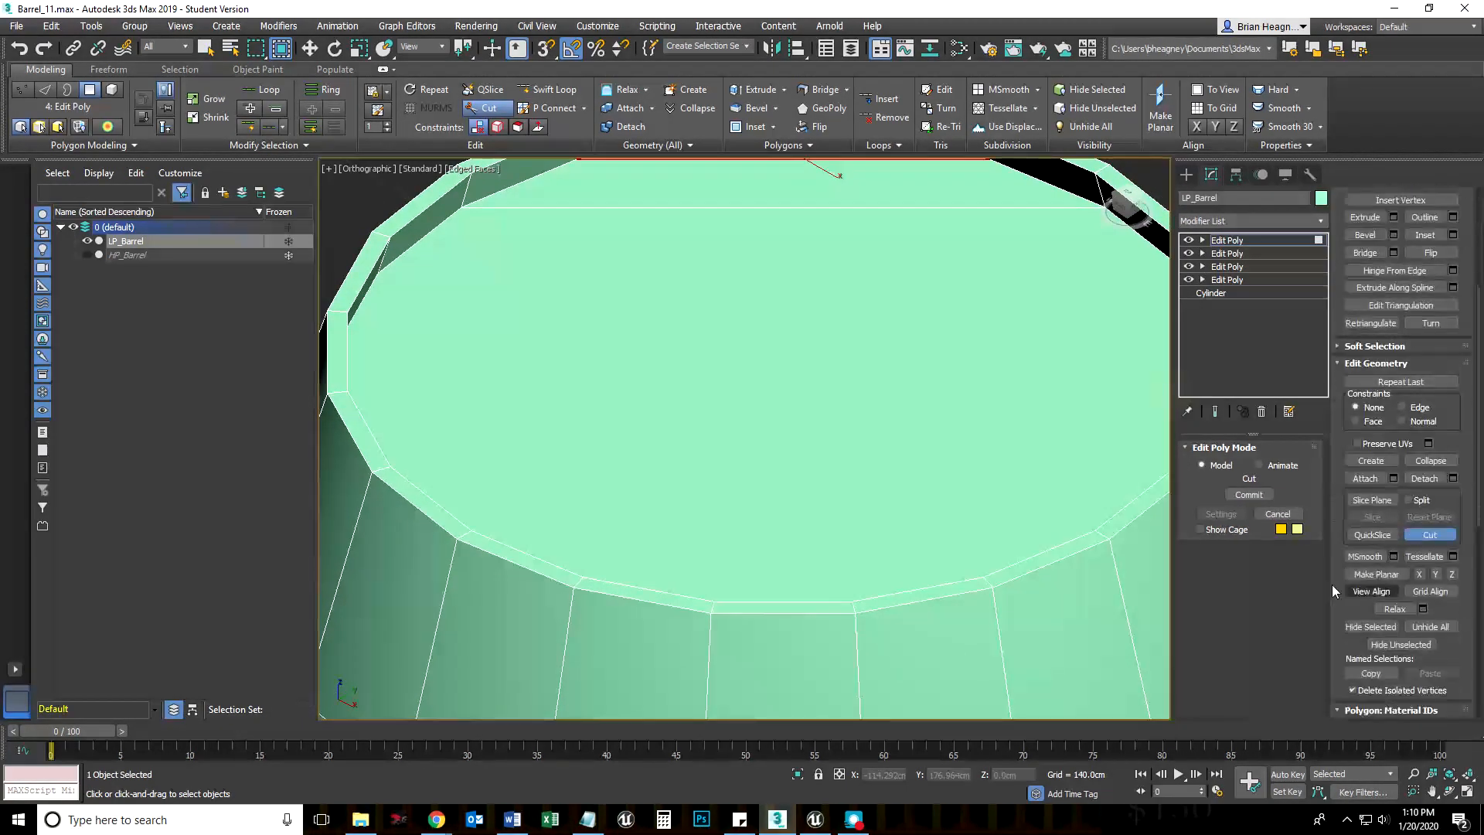
scroll(742, 363, "down", 4)
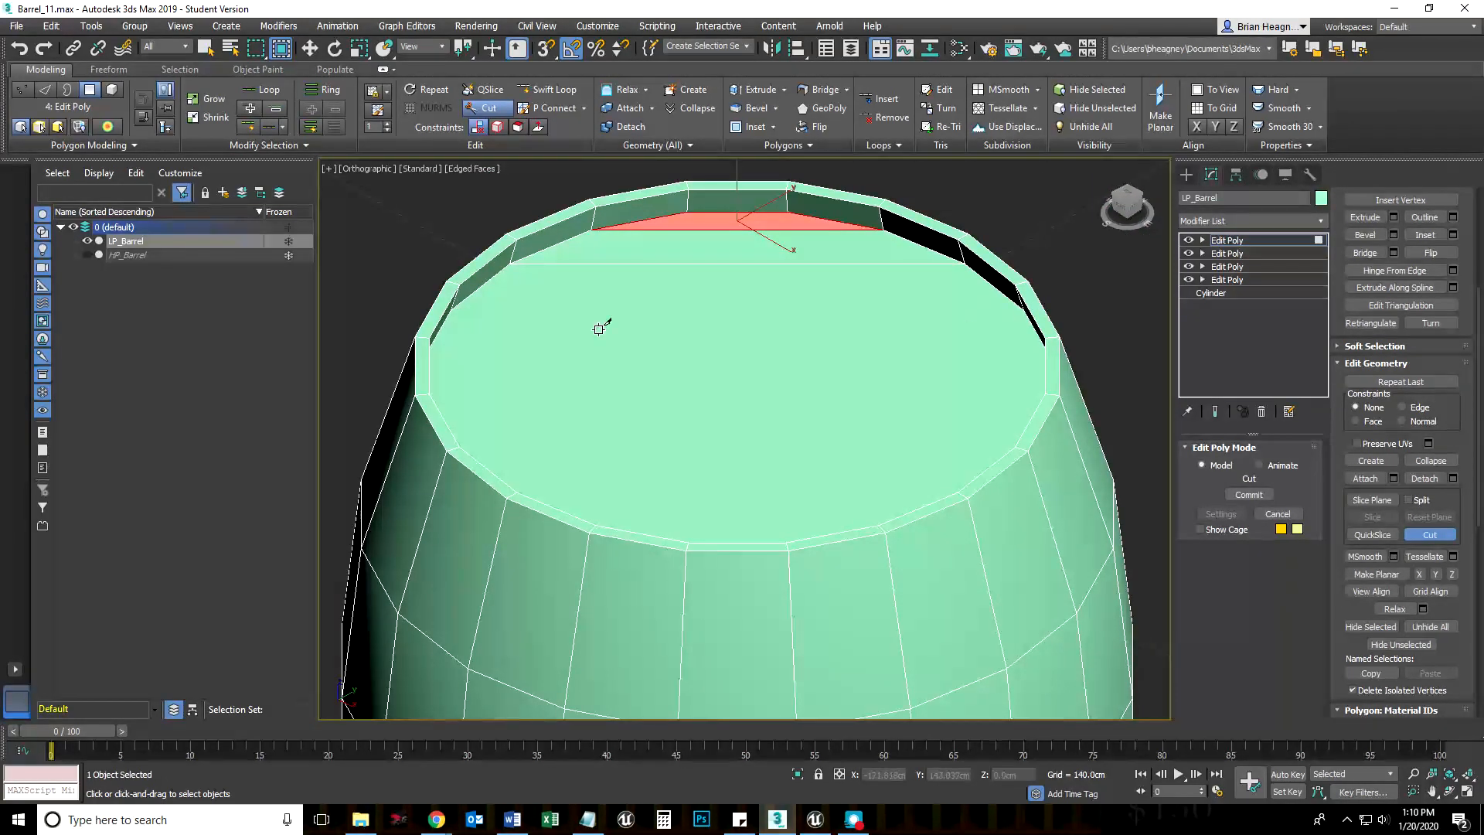
left_click(453, 308)
left_click(1021, 310)
middle_click_drag(719, 412, 794, 428, "alt")
scroll(712, 459, "up", 2)
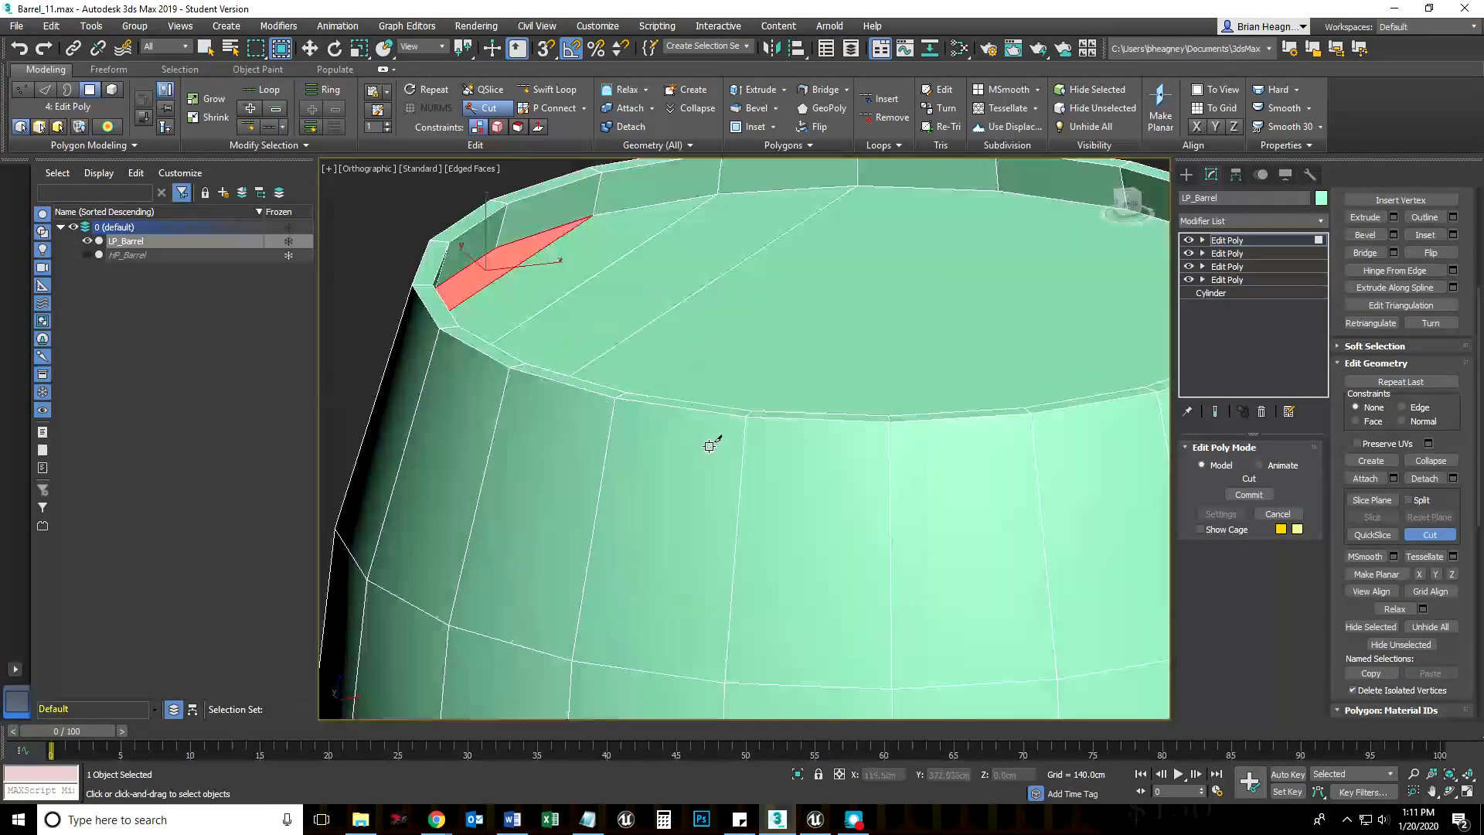
Step: Try to cut a fourth parallel edge between opposite rim vertices of the cap in wireframe display
key("F3")
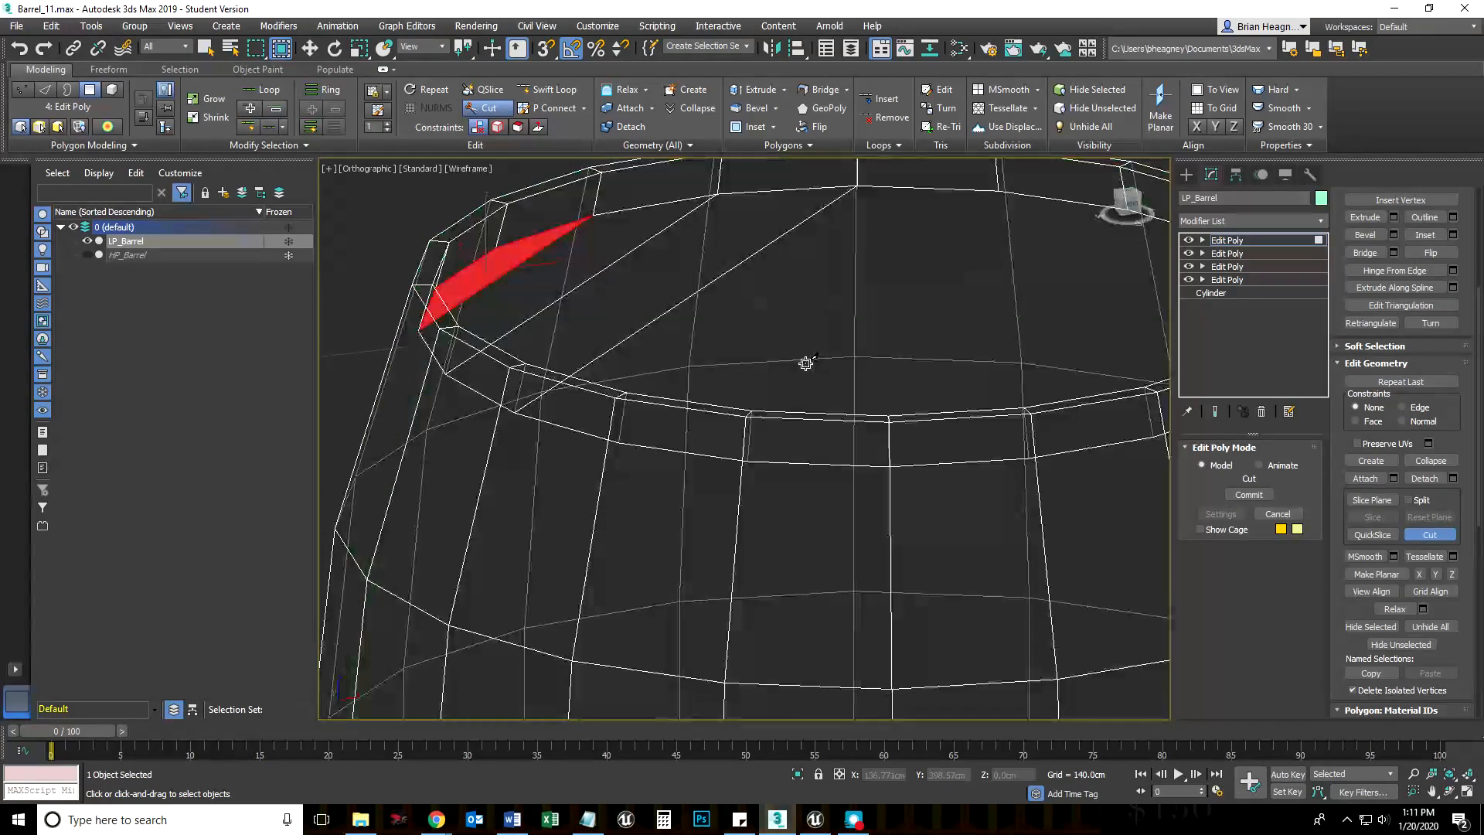
scroll(677, 460, "up", 2)
middle_click_drag(675, 461, 649, 461, "alt")
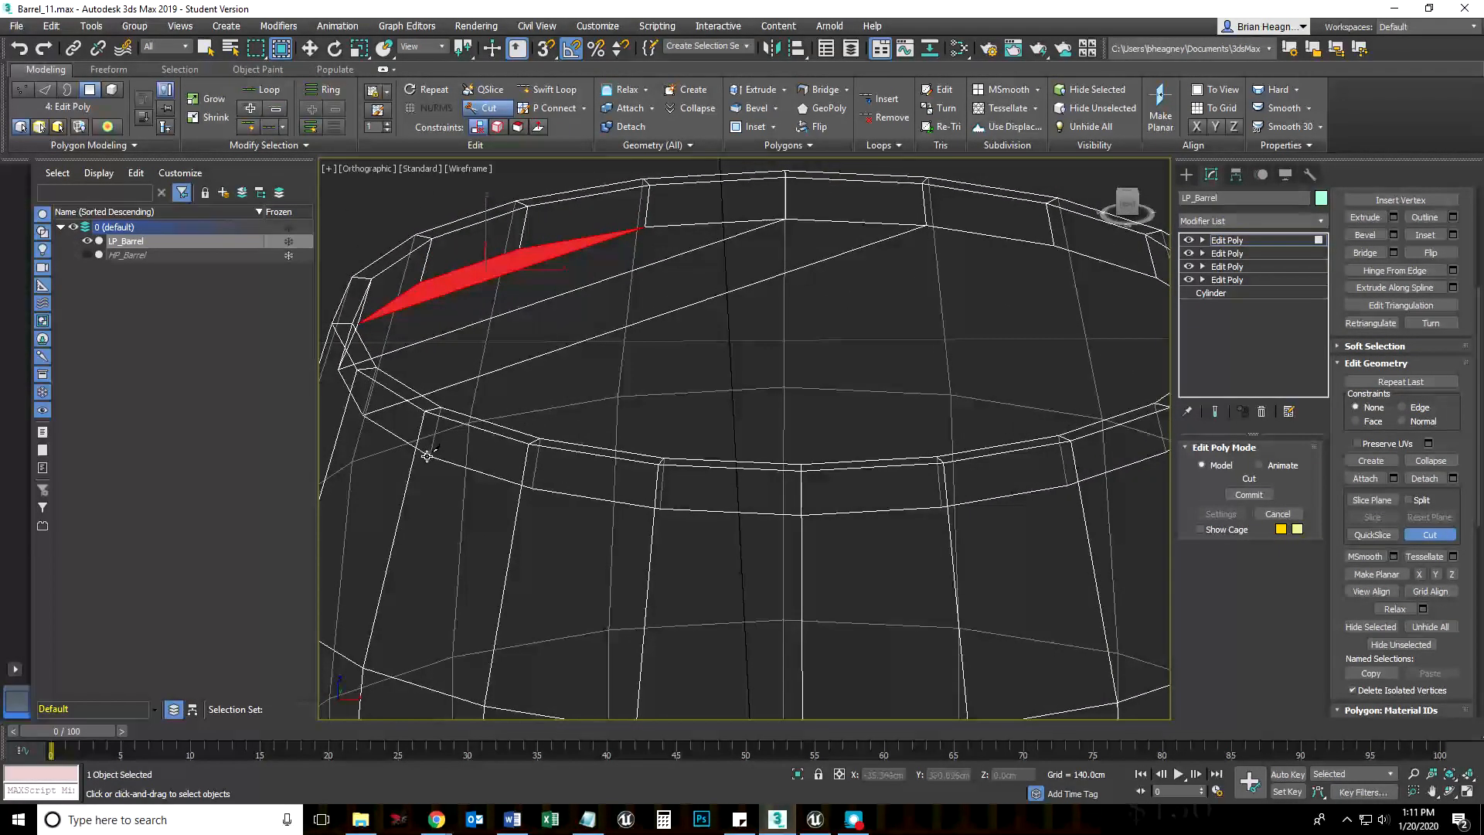
middle_click_drag(477, 470, 475, 473, "alt")
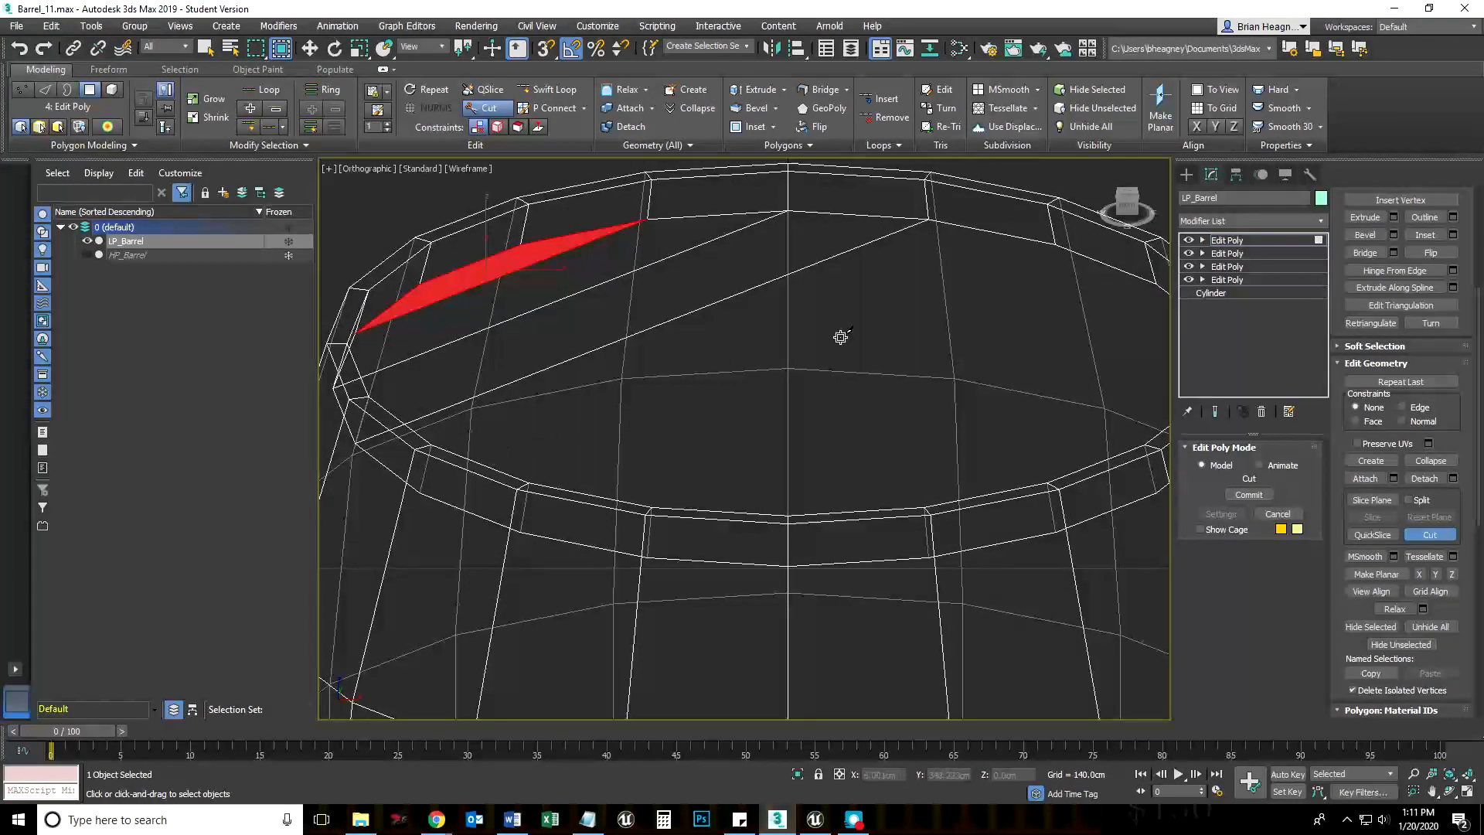
left_click(421, 491)
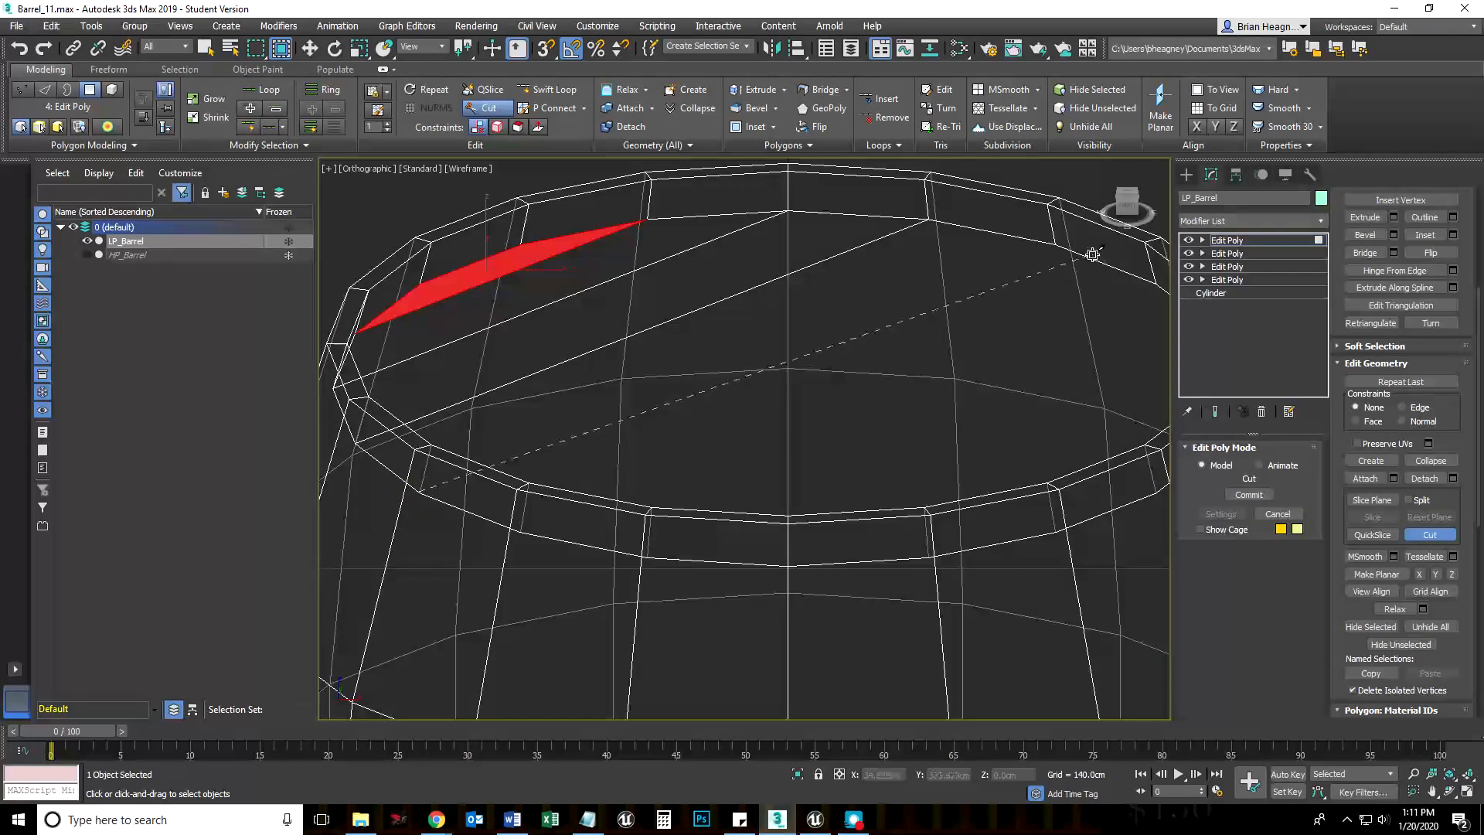
left_click(1056, 244)
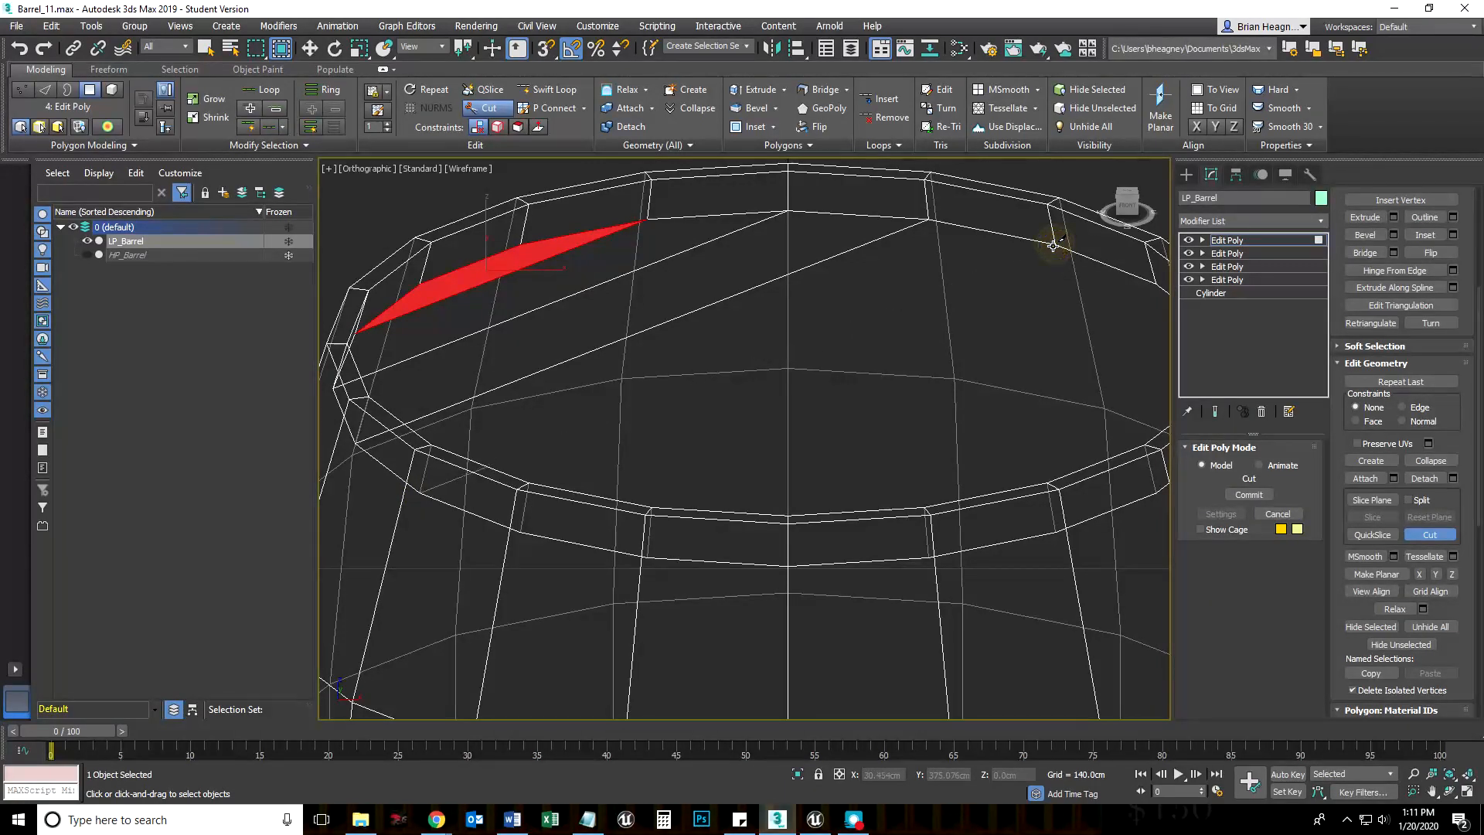
right_click(1023, 300)
middle_click_drag(763, 487, 782, 459, "alt")
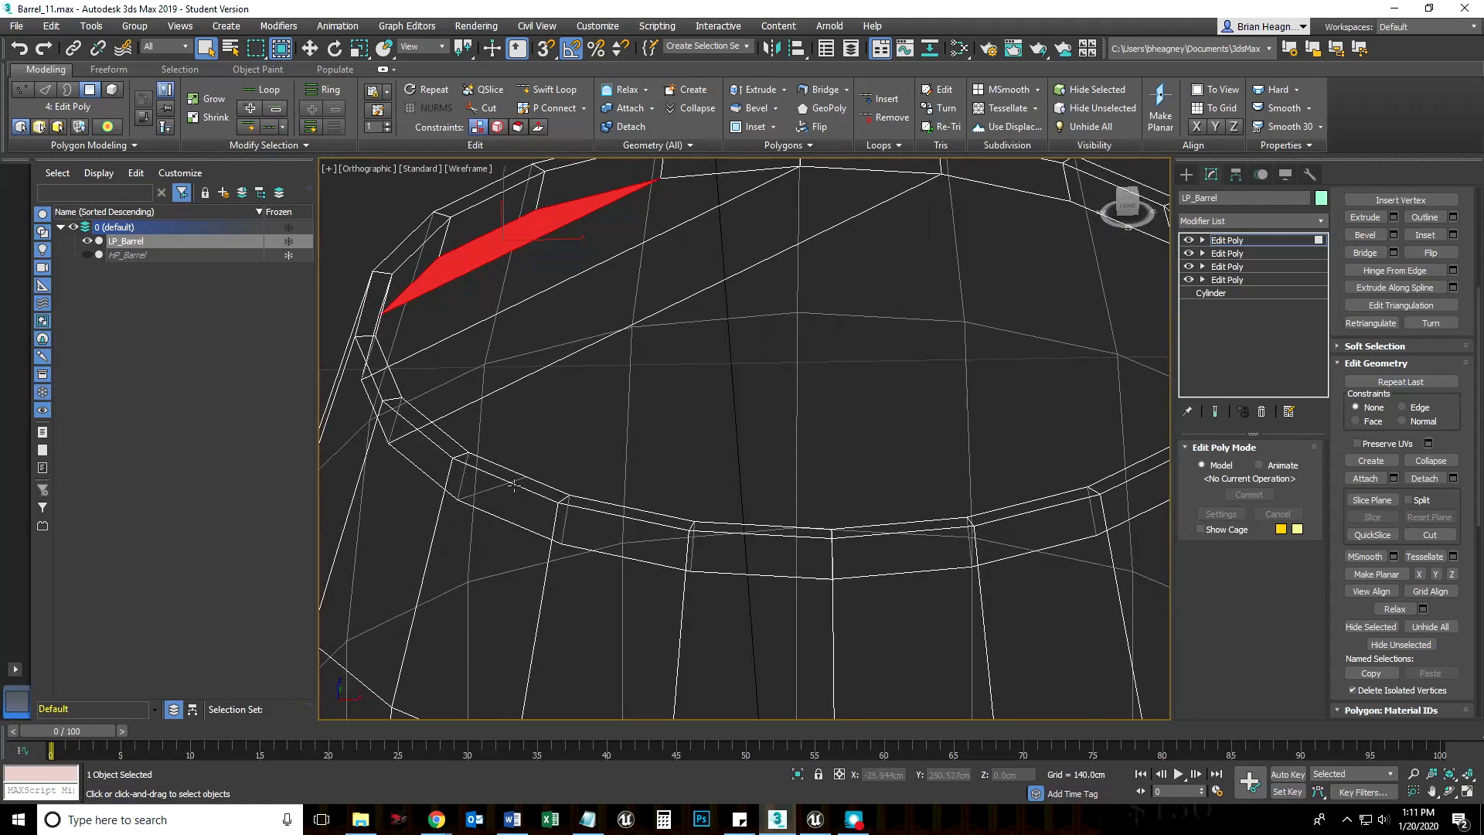
key("F3")
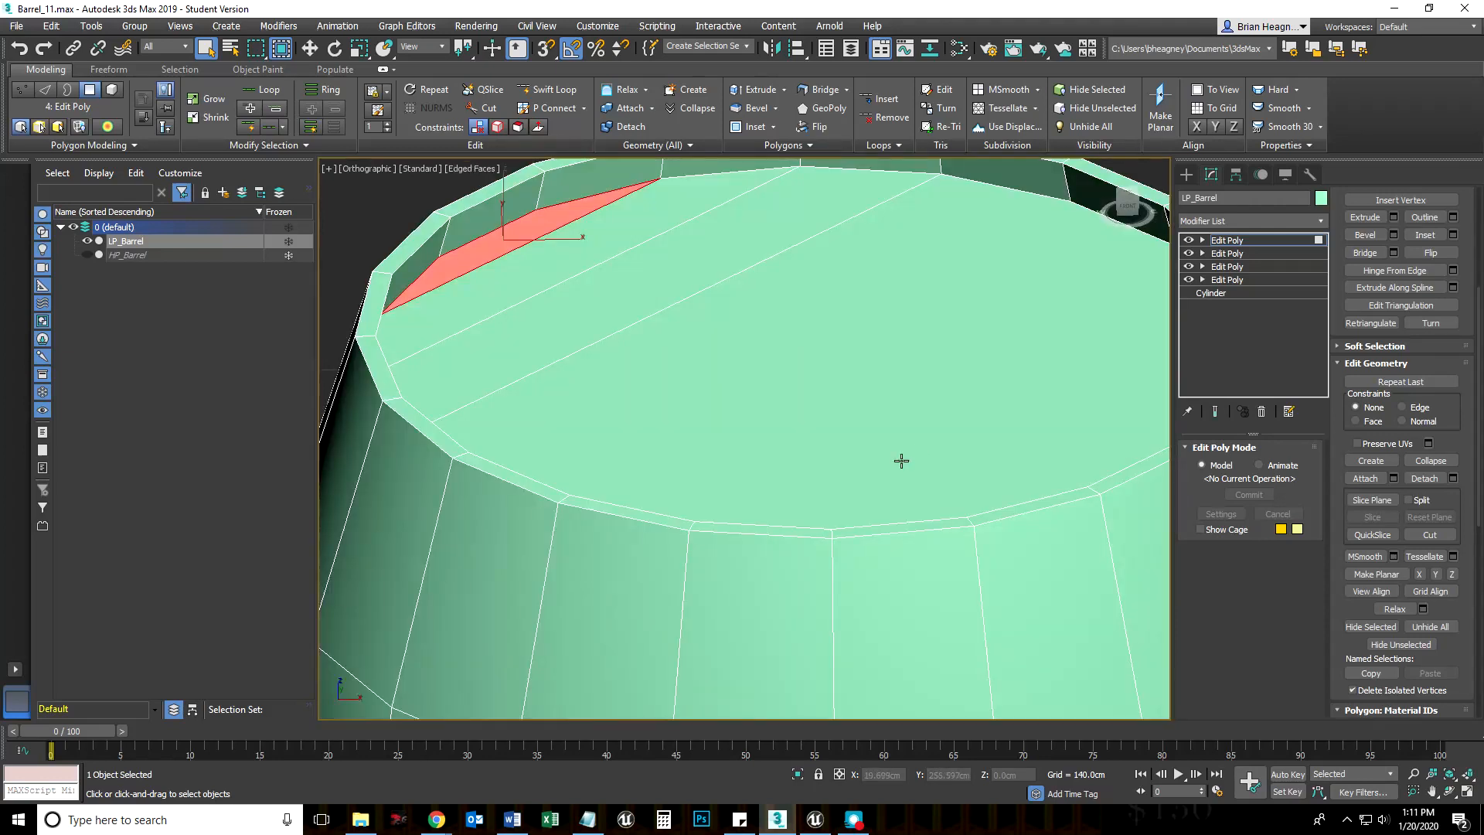
mouse_move(885, 479)
middle_mouse_down("alt")
mouse_move(514, 480)
mouse_move(775, 494)
mouse_move(548, 425)
middle_mouse_up("alt")
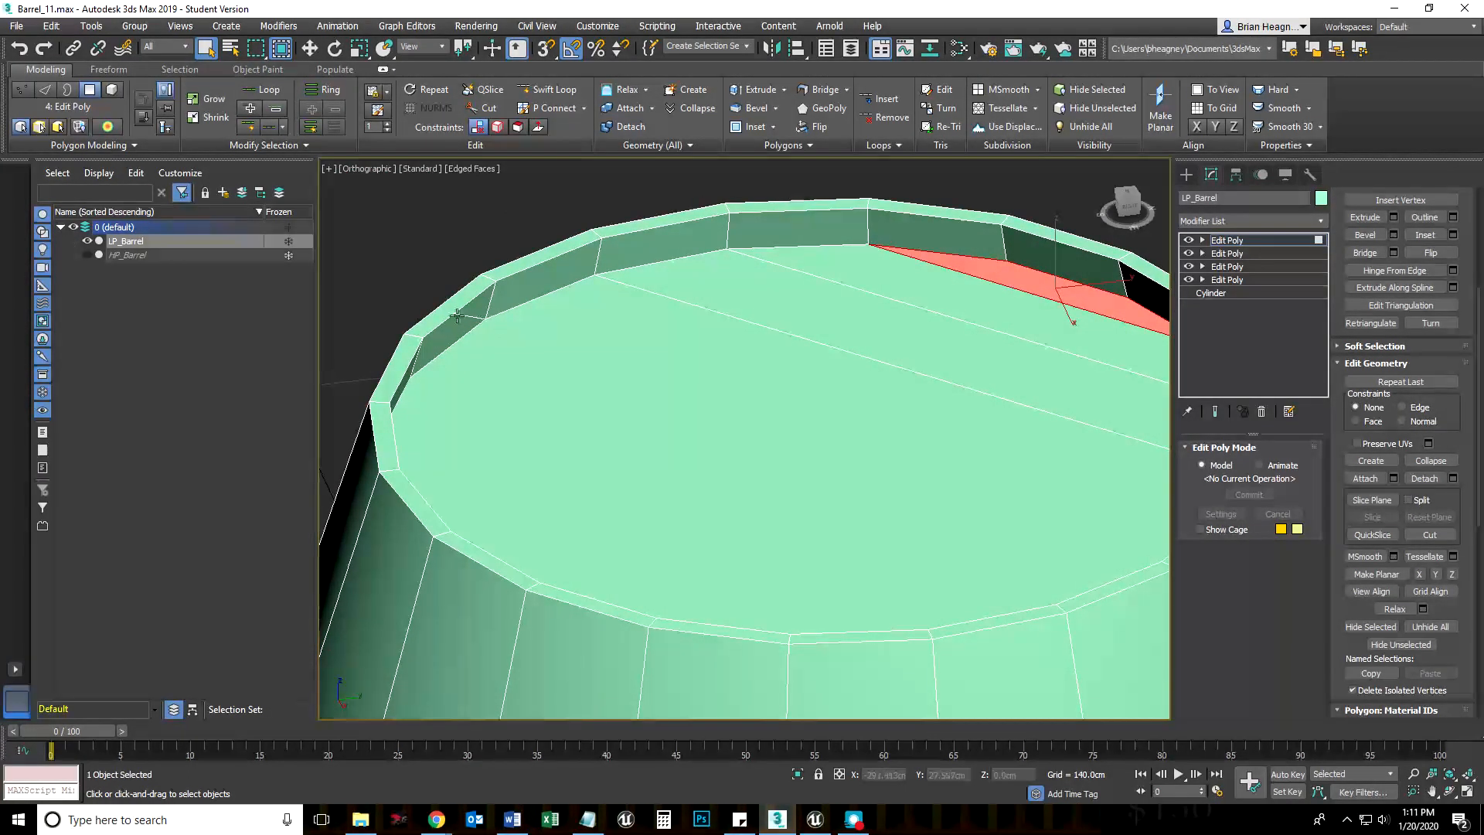
Step: Restart Cut and, in wireframe display, cut the fourth parallel edge across the cap between the next opposite rim vertices
key("alt+c")
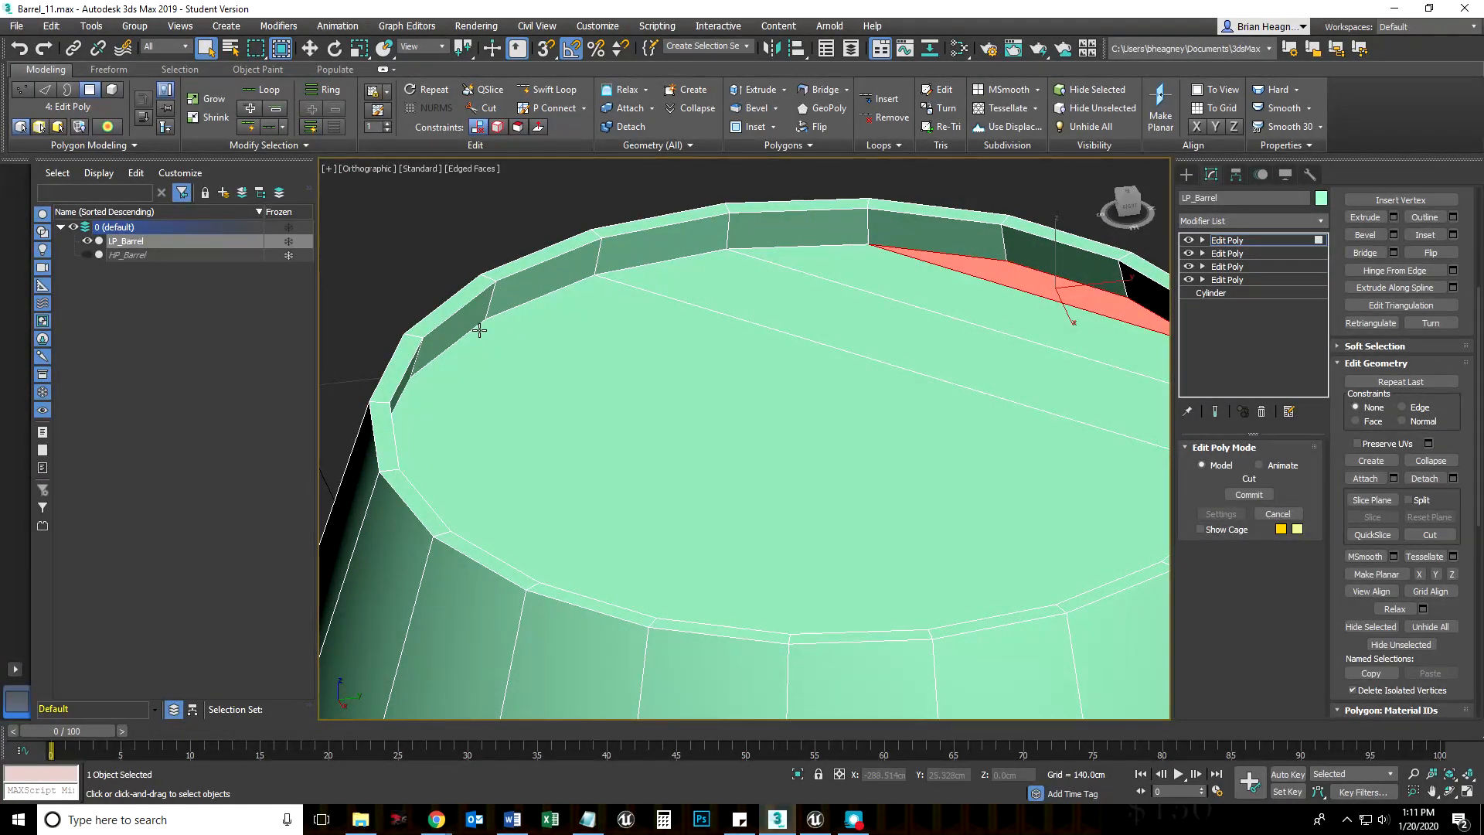
middle_click_drag(622, 358, 557, 385, "alt")
middle_click_drag(749, 444, 766, 398, "alt")
scroll(729, 414, "down", 4)
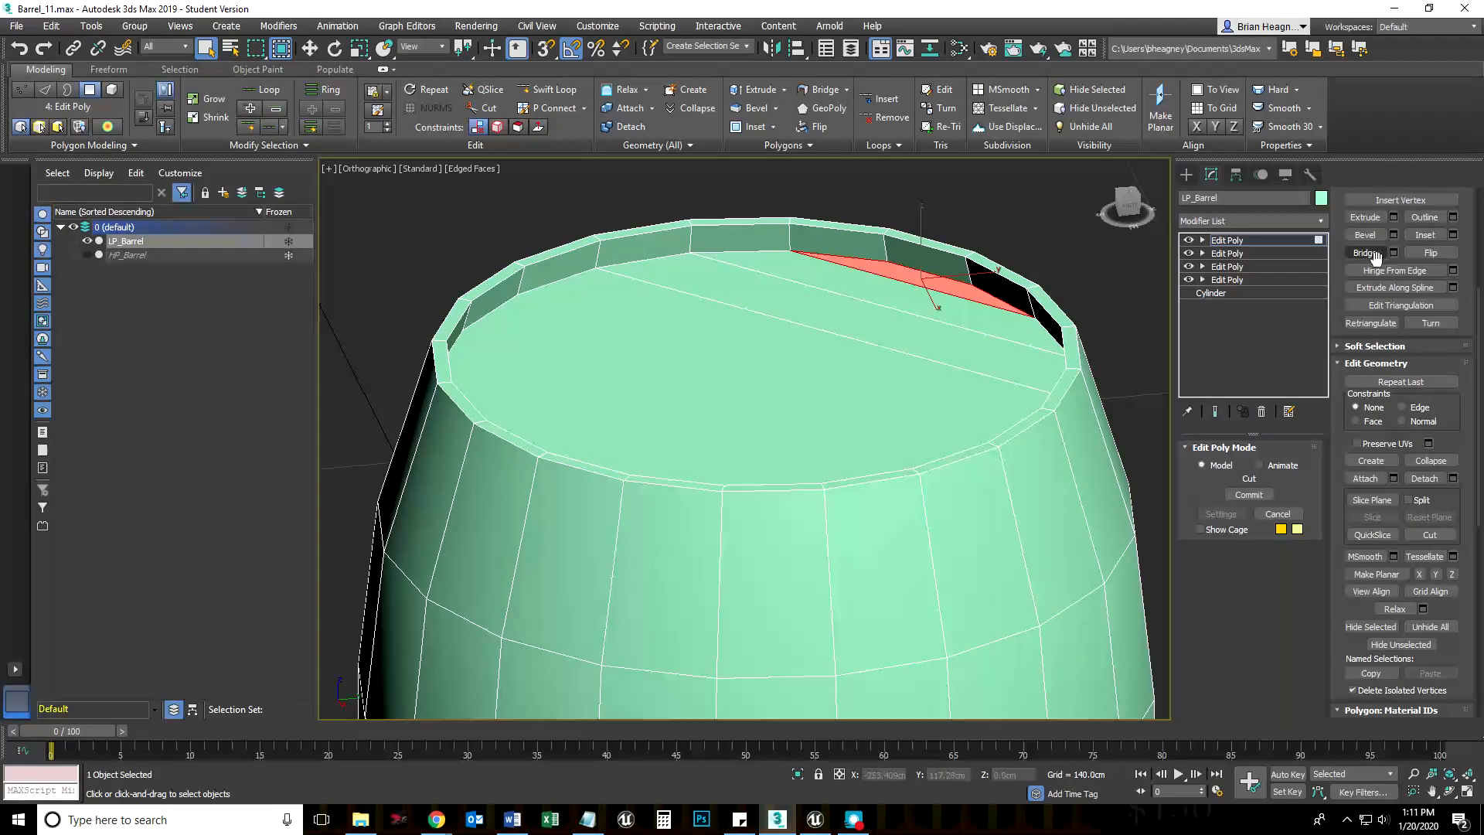
left_click(1427, 535)
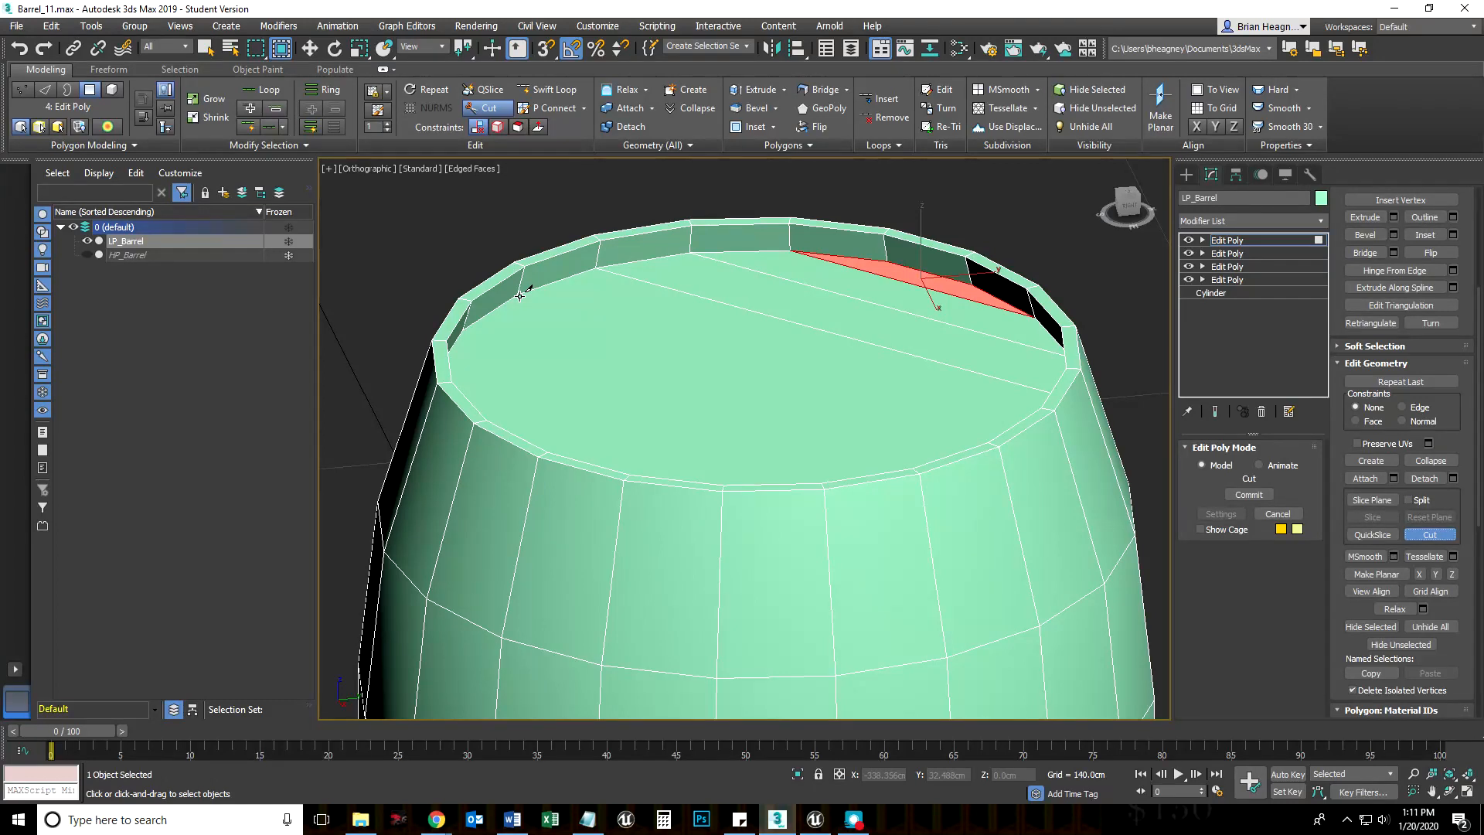
key("F3")
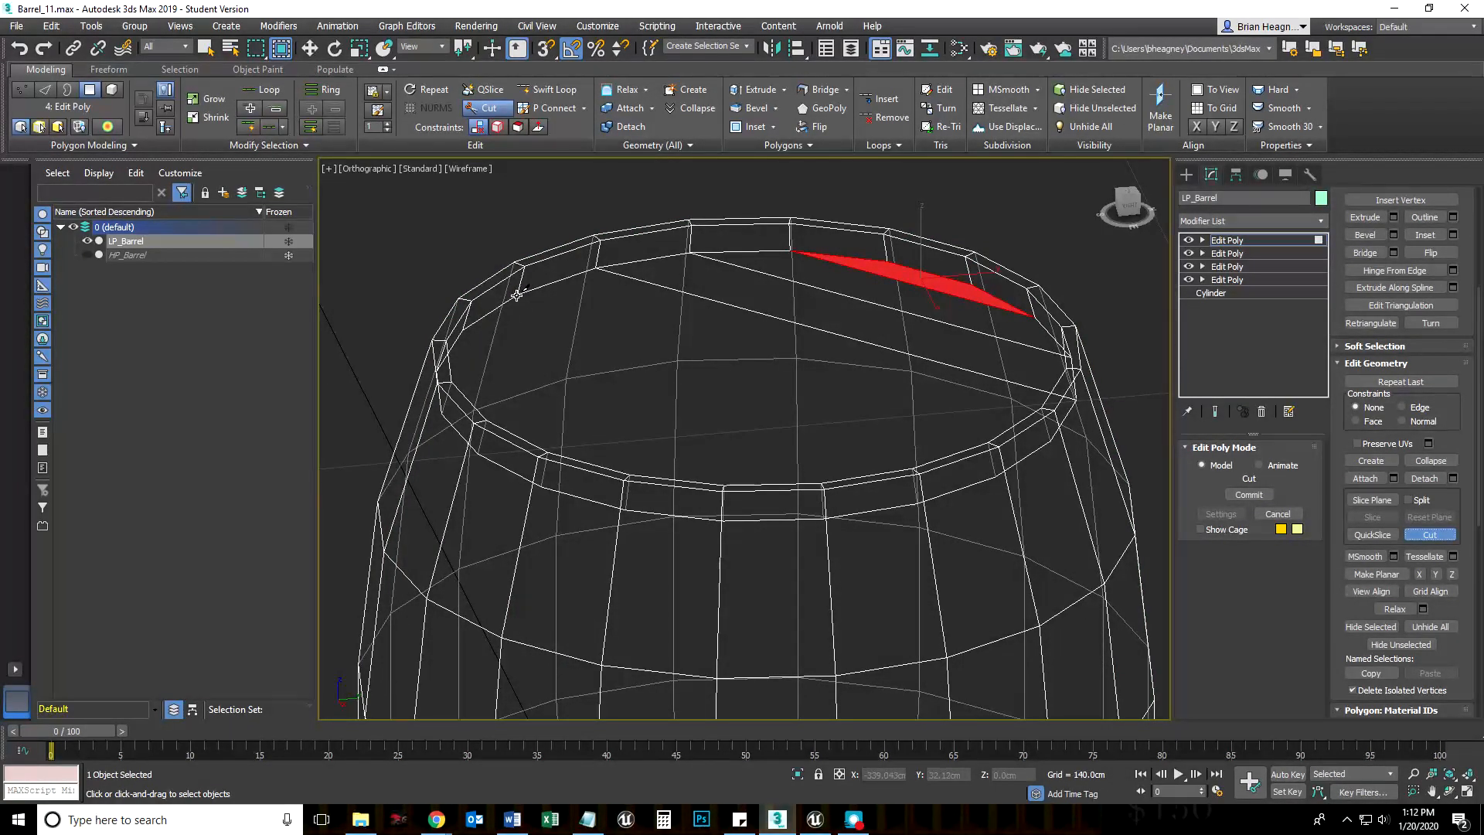
left_click(518, 295)
left_click(1051, 442)
right_click(1052, 442)
Step: Cut a fifth parallel edge across the cap, joining the next pair of opposite rim vertices
mouse_move(812, 484)
middle_mouse_down("alt")
mouse_move(937, 490)
mouse_move(789, 490)
middle_mouse_up("alt")
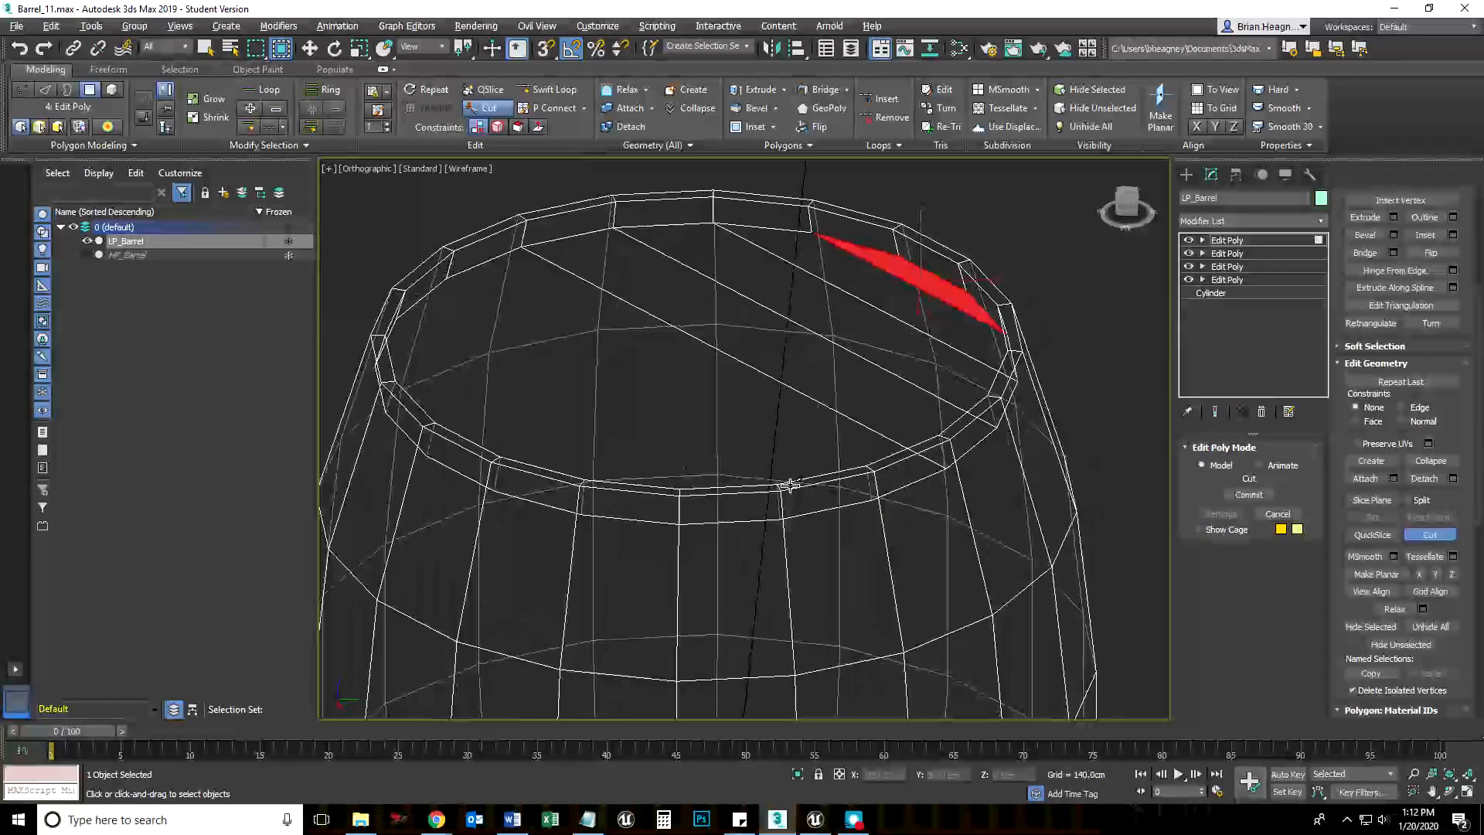
left_click(448, 280)
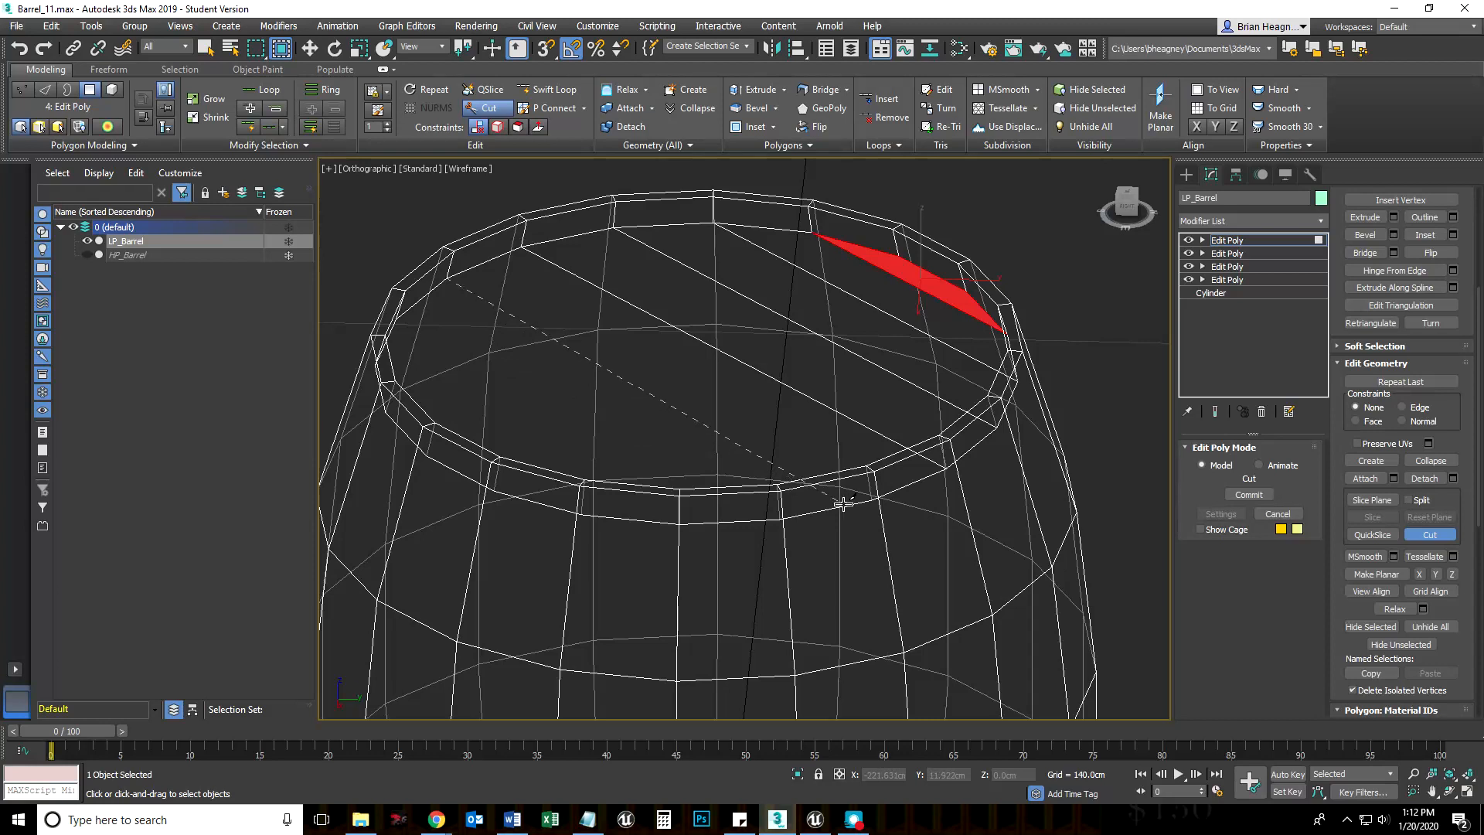
scroll(872, 503, "up", 4)
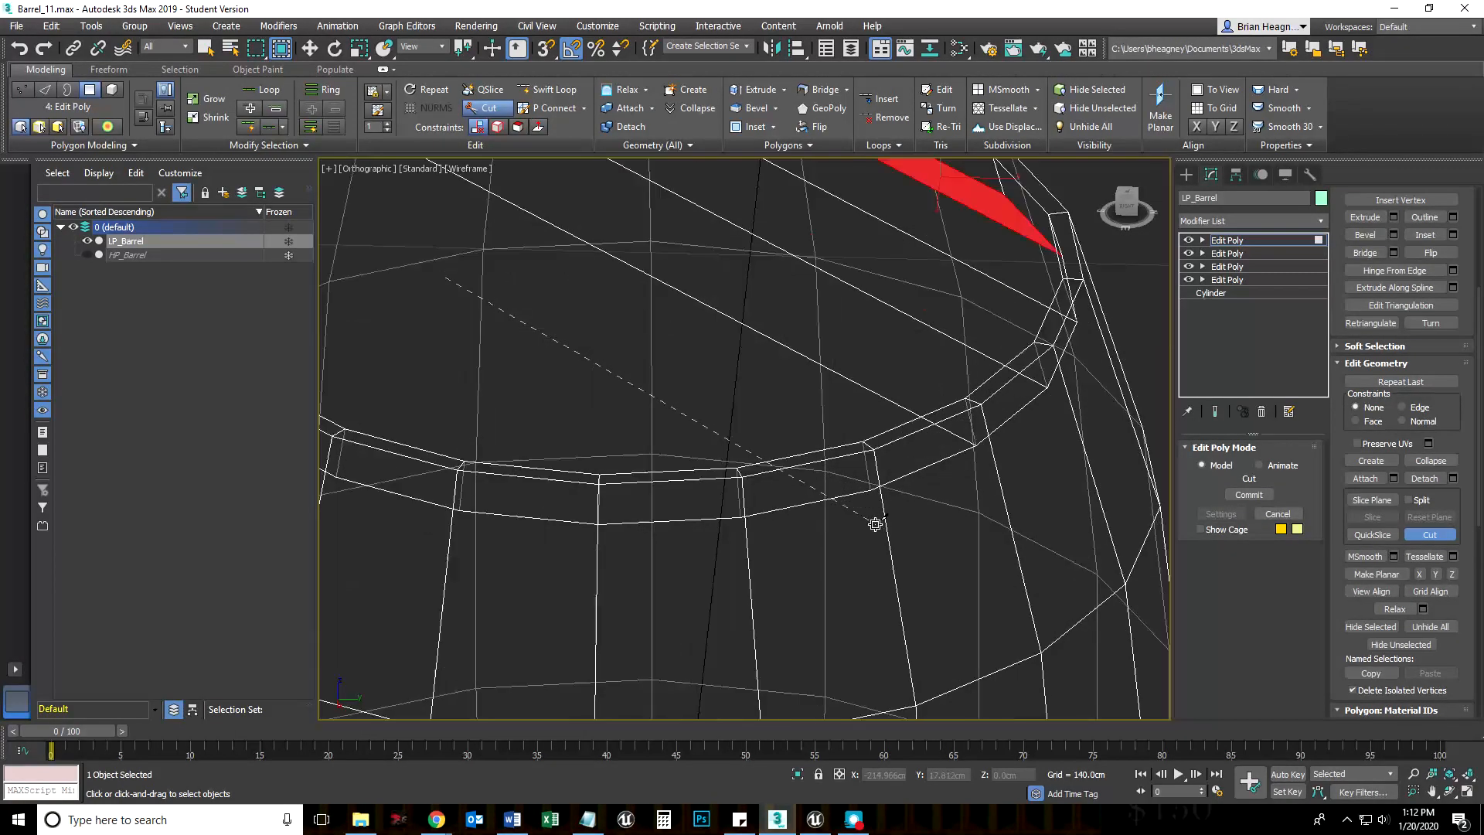
scroll(856, 498, "down", 1)
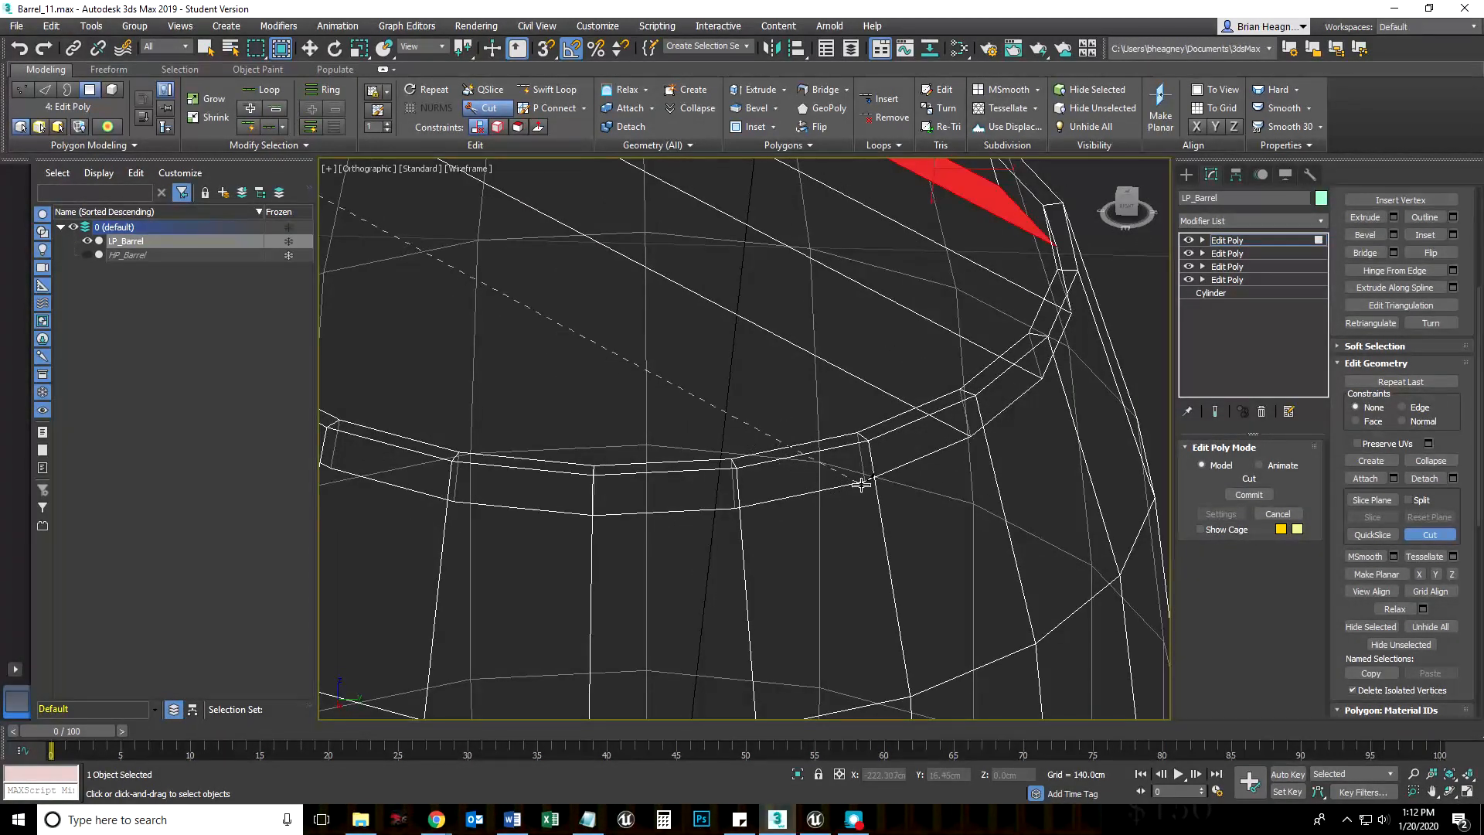
left_click(864, 483)
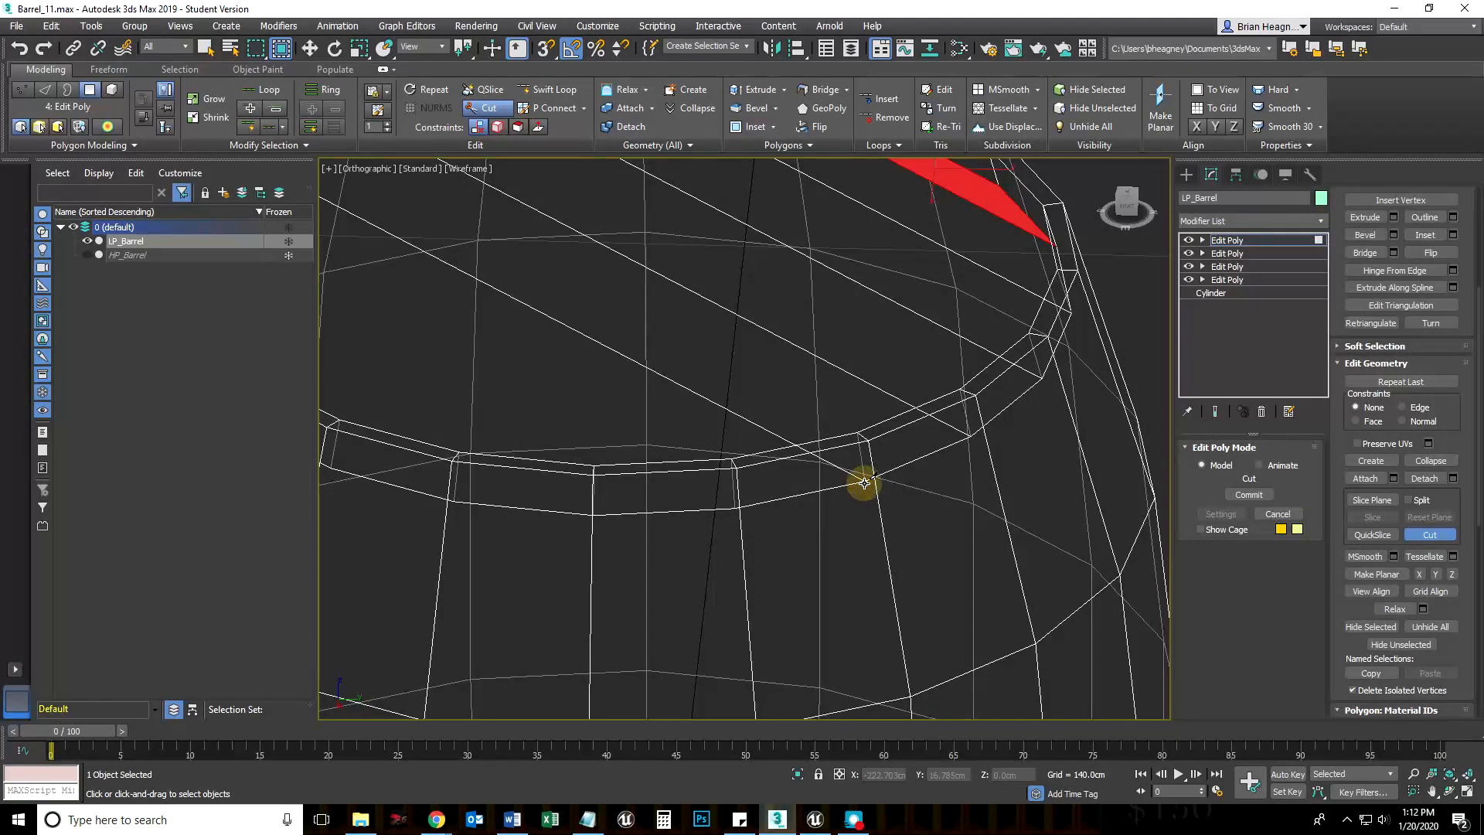
Step: Cut another parallel edge across the cap in wireframe display, joining the next uncut pair of opposite rim vertices
scroll(655, 486, "down", 1)
middle_click_drag(655, 486, 794, 504, "alt")
middle_click_drag(931, 497, 729, 512)
middle_click_drag(888, 421, 682, 484)
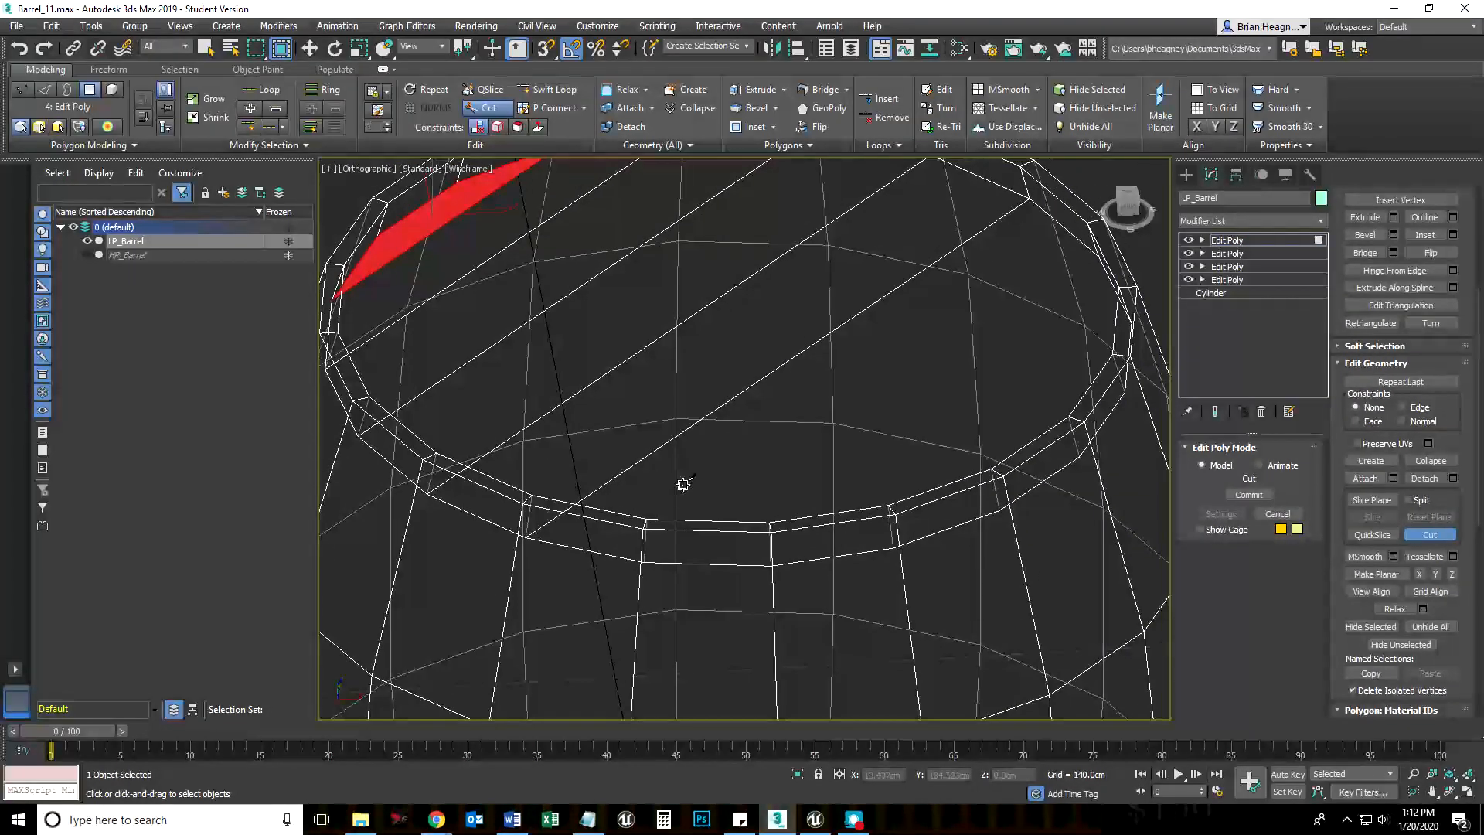
key("F3")
scroll(794, 434, "down", 2)
middle_click_drag(870, 431, 802, 503, "alt")
key("F3")
scroll(712, 491, "up", 3)
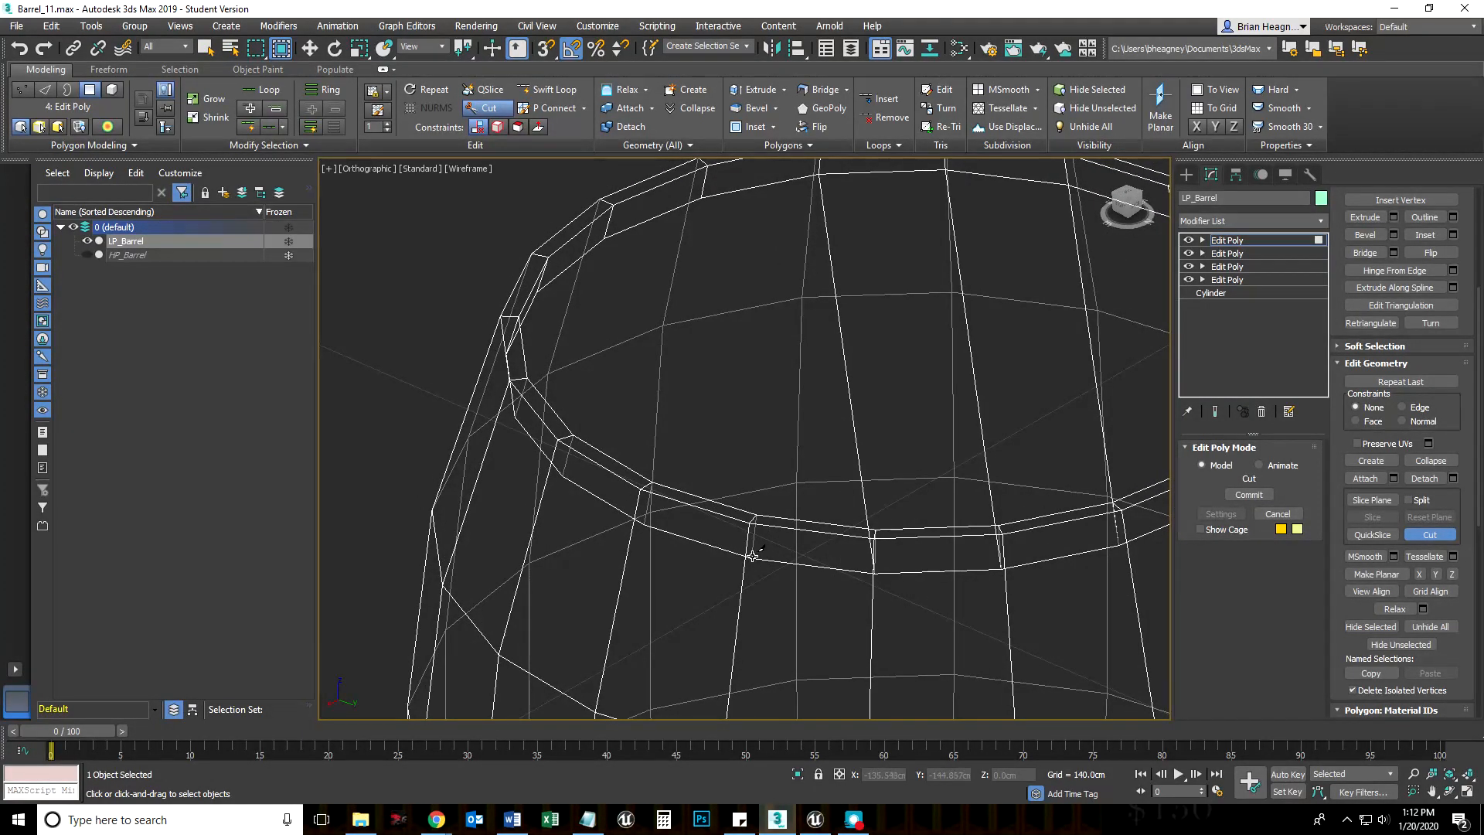
left_click(703, 200)
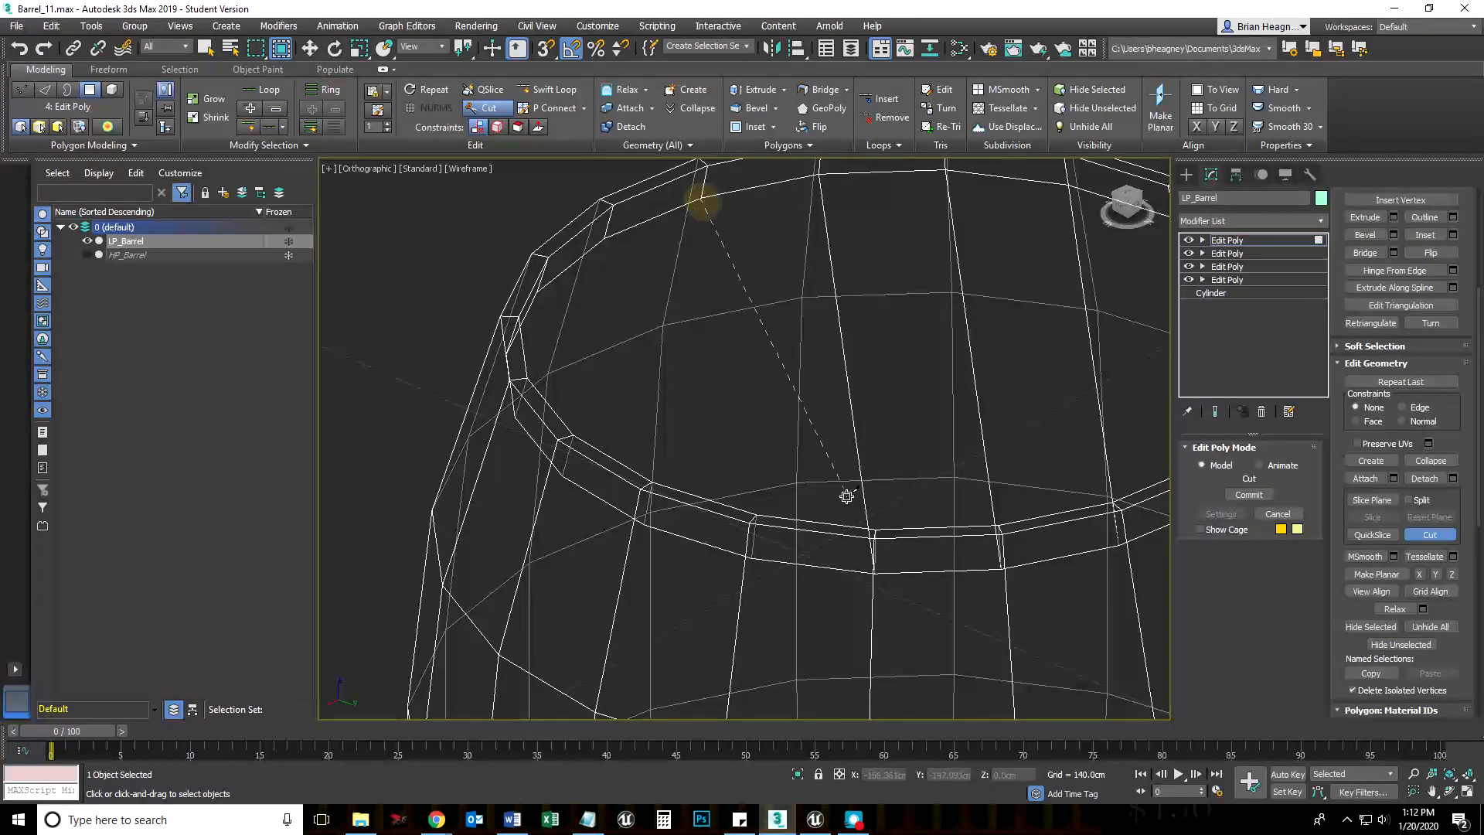
left_click(750, 556)
right_click(751, 555)
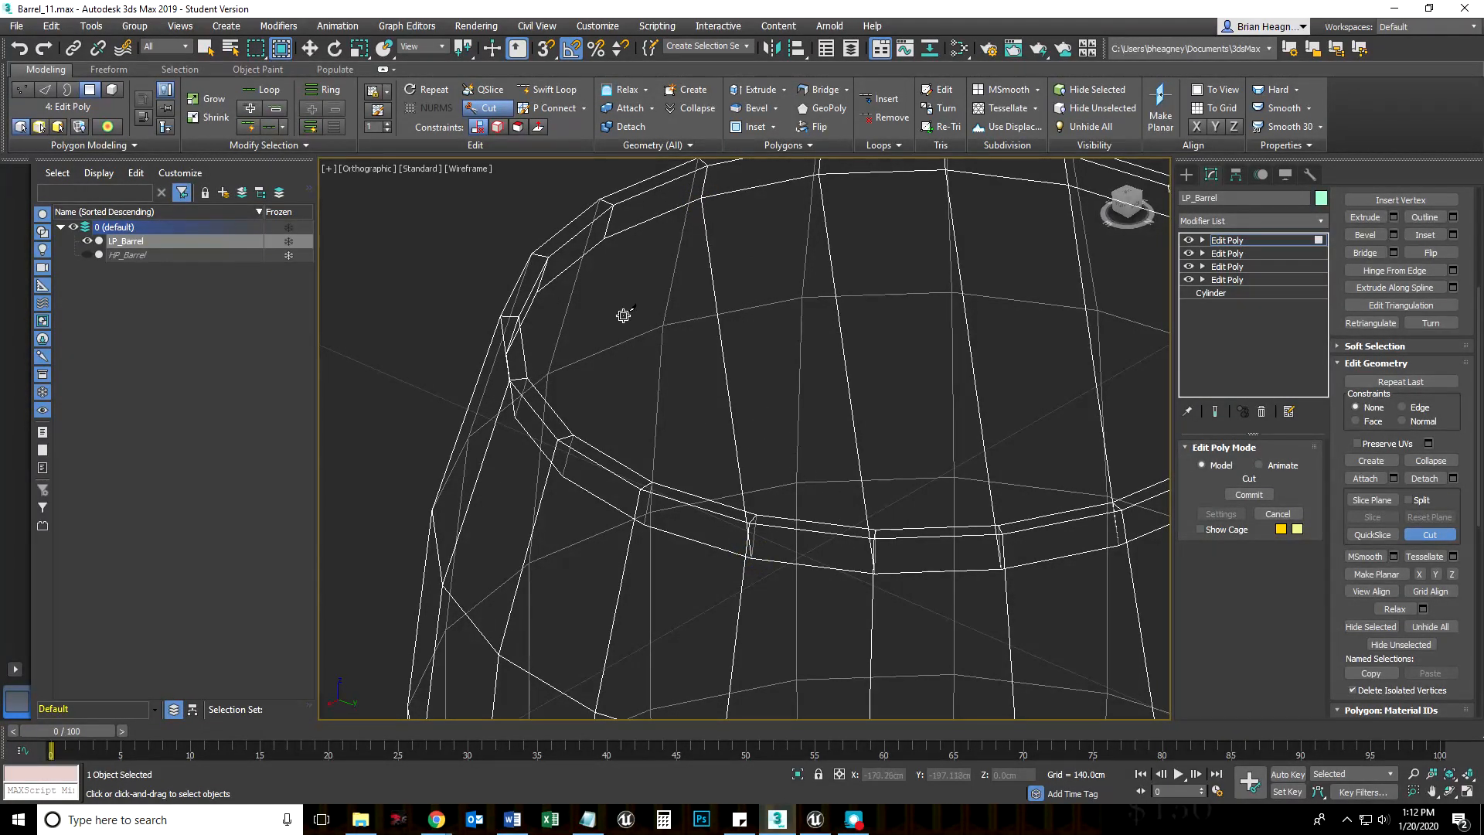
Step: Cut one more parallel edge across the cap, one rim vertex further along on each side
left_click(603, 237)
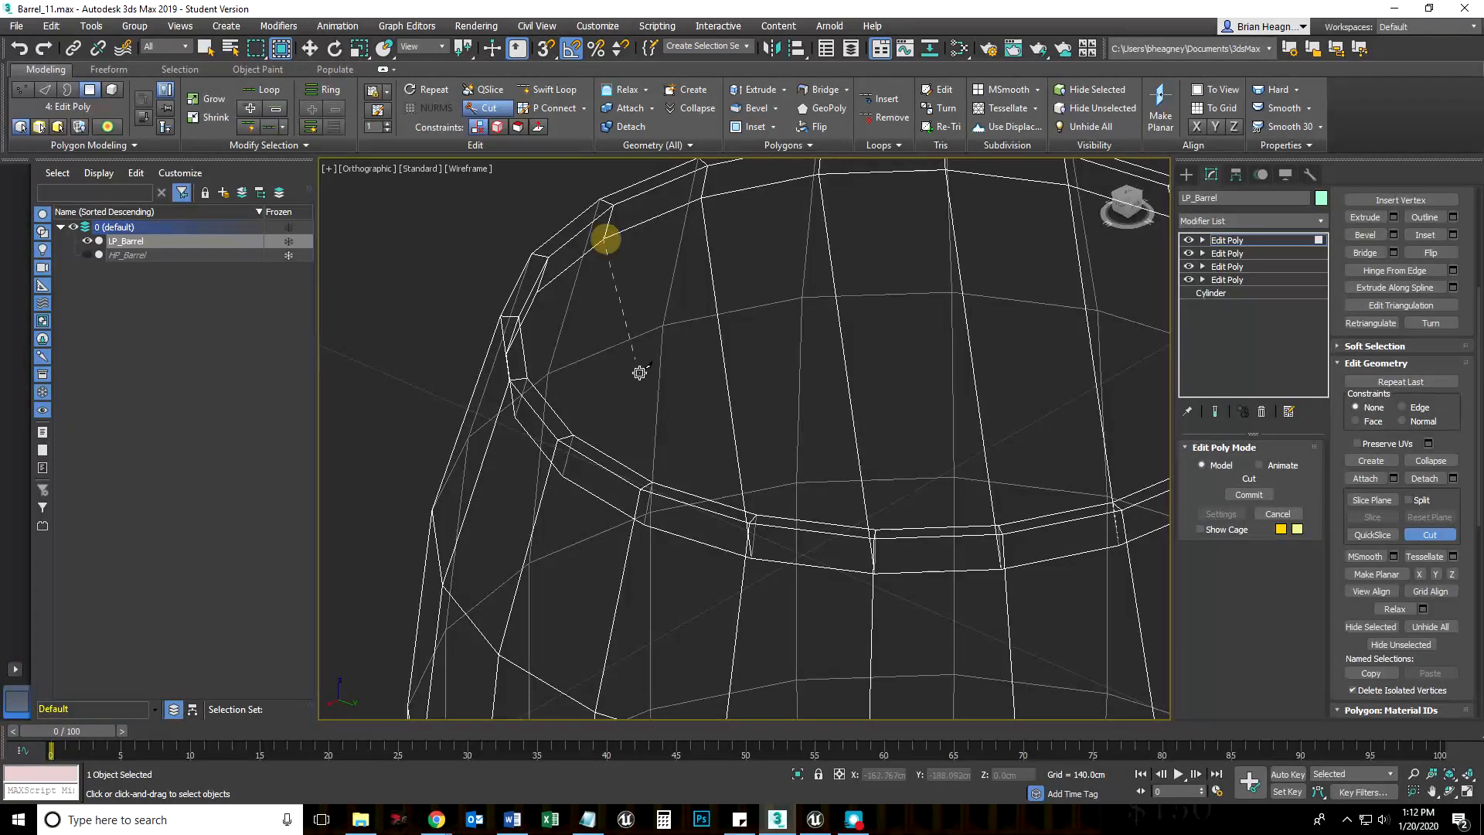
left_click(643, 518)
right_click(642, 517)
Step: In shaded display, cut the last parallel edge across the cap's remaining uncut segment and end the Cut command
mouse_move(756, 476)
middle_mouse_down("alt")
mouse_move(712, 474)
mouse_move(755, 374)
mouse_move(658, 559)
mouse_move(656, 507)
mouse_move(858, 487)
mouse_move(838, 497)
middle_mouse_up("alt")
key("F3")
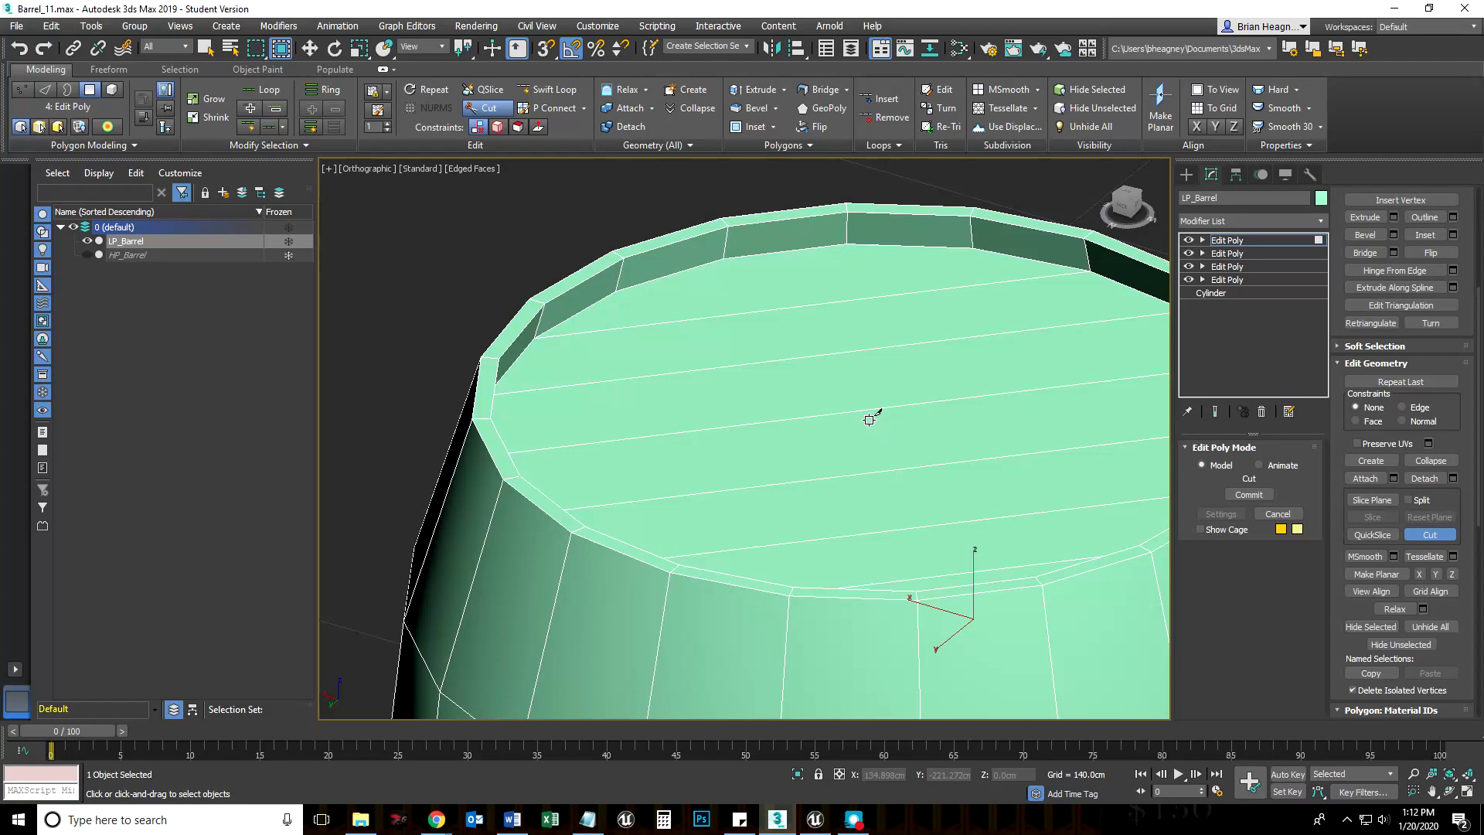
left_click(617, 290)
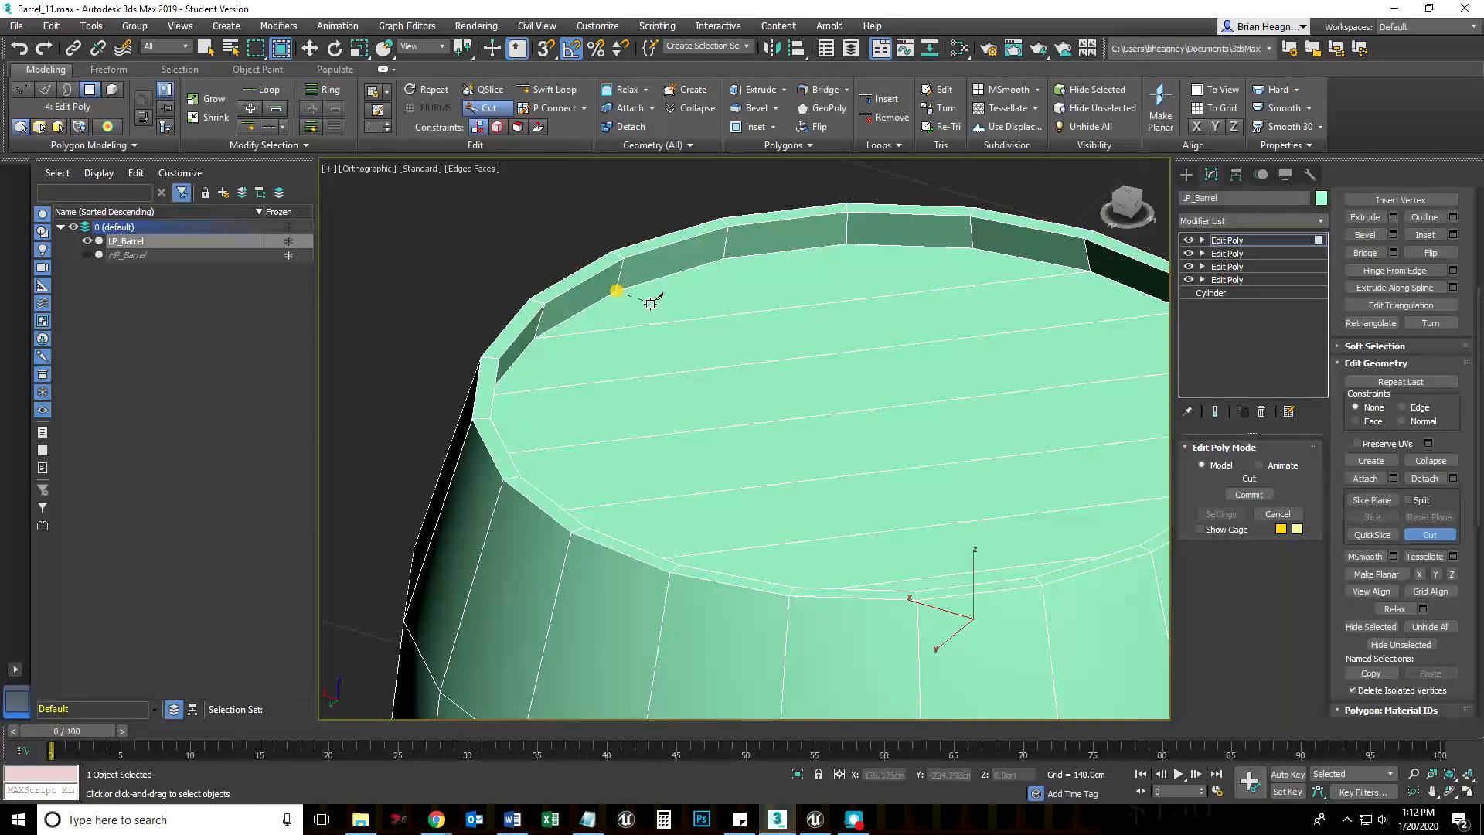
left_click(973, 251)
scroll(894, 434, "down", 3)
right_click(905, 464)
middle_click_drag(888, 481, 676, 507)
scroll(657, 448, "down", 2)
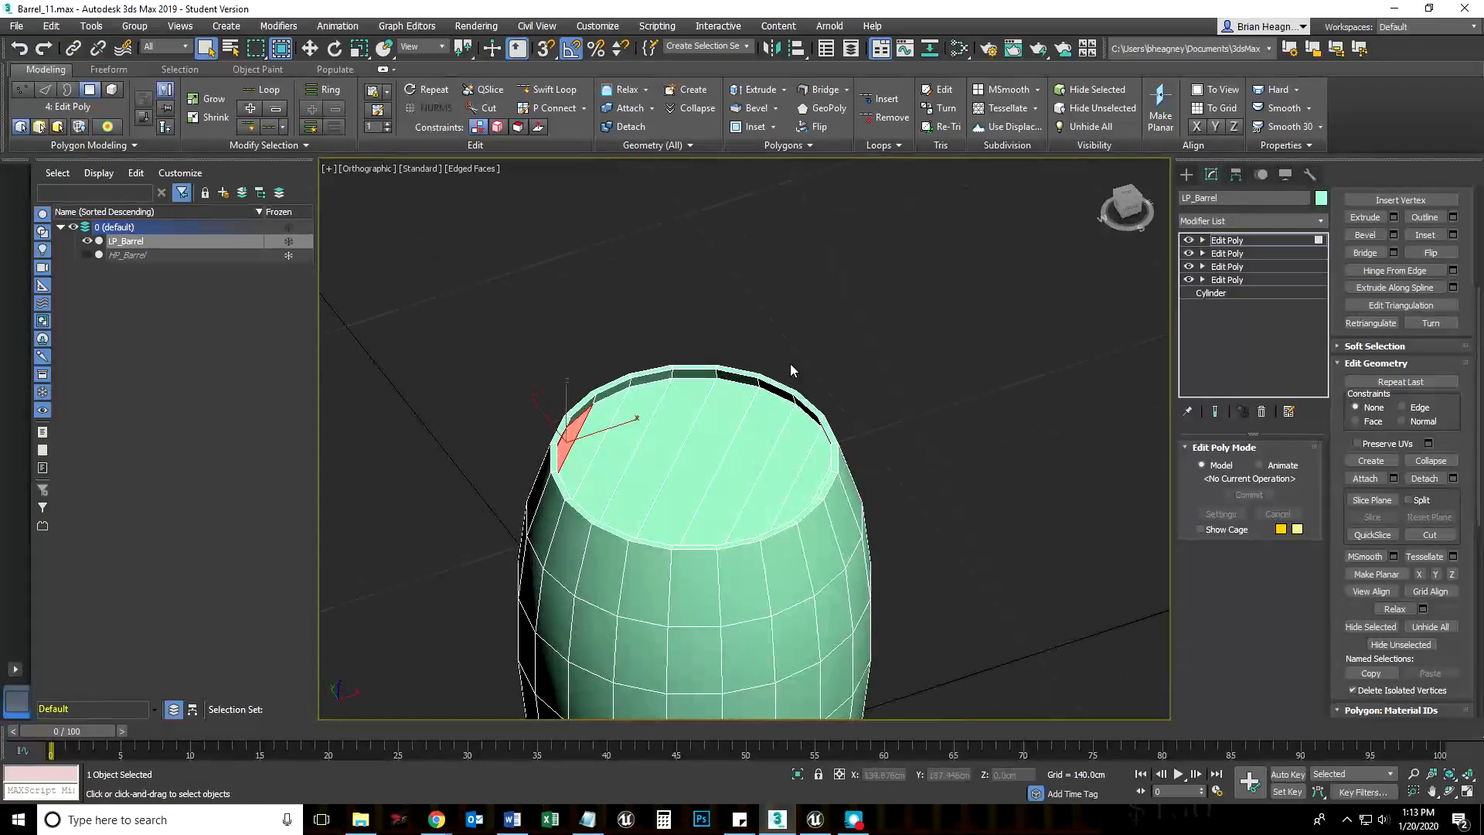
scroll(735, 545, "up", 2)
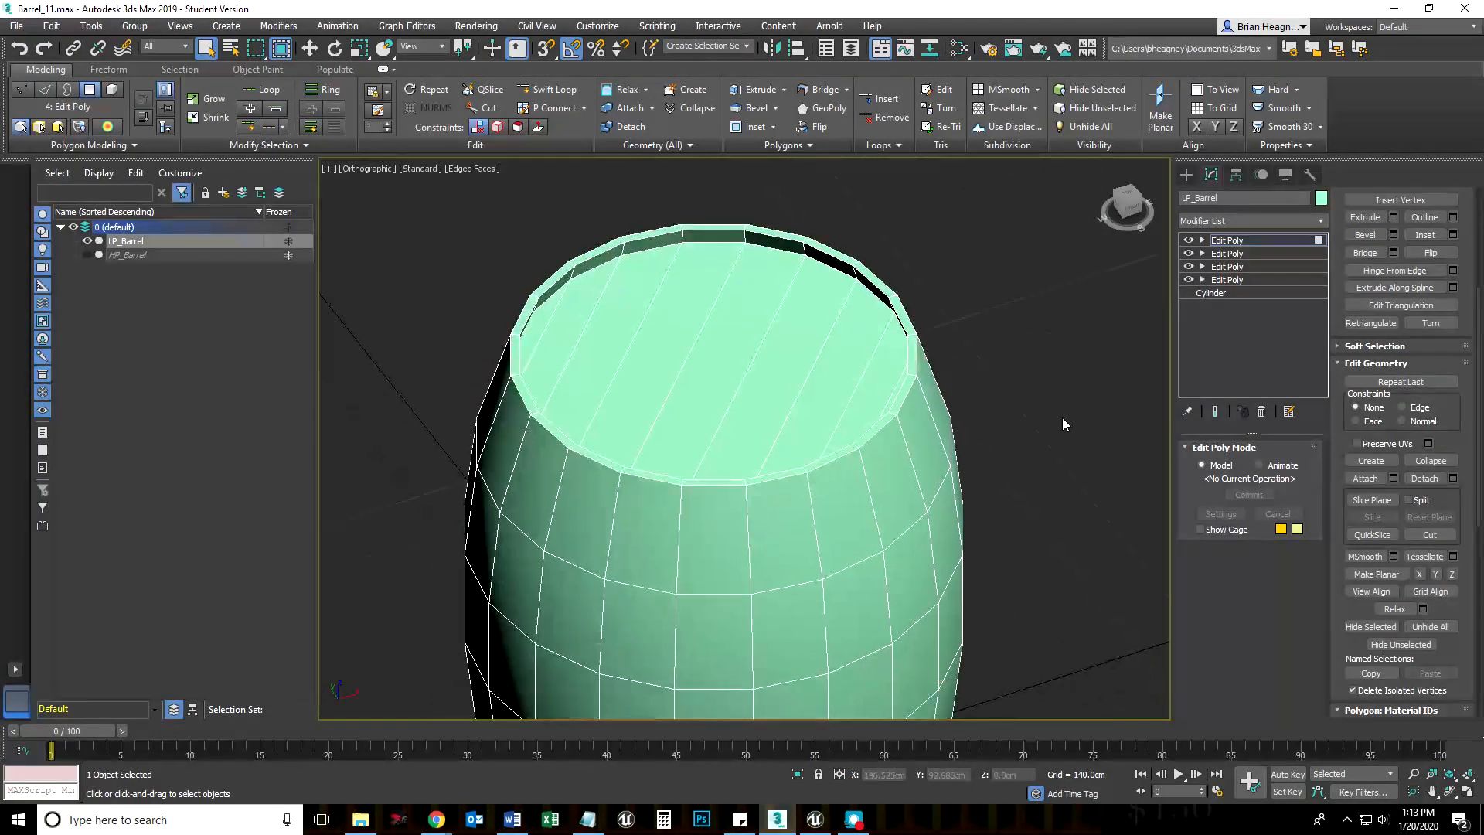
Step: Unhide HP_Barrel and compare the low-poly cap edges against it in wireframe display
left_click(82, 254)
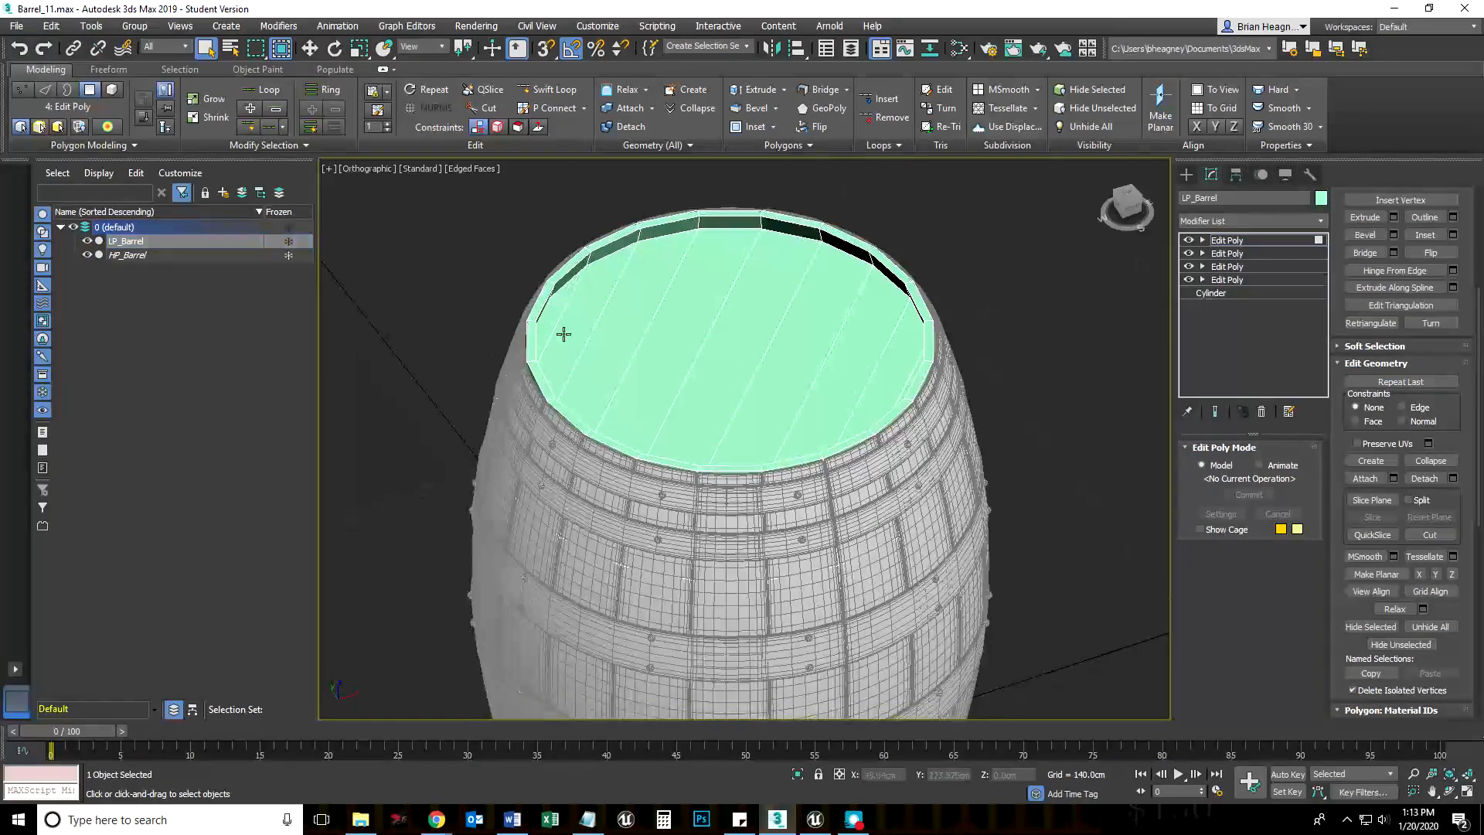
key("F3")
middle_click_drag(684, 352, 684, 375)
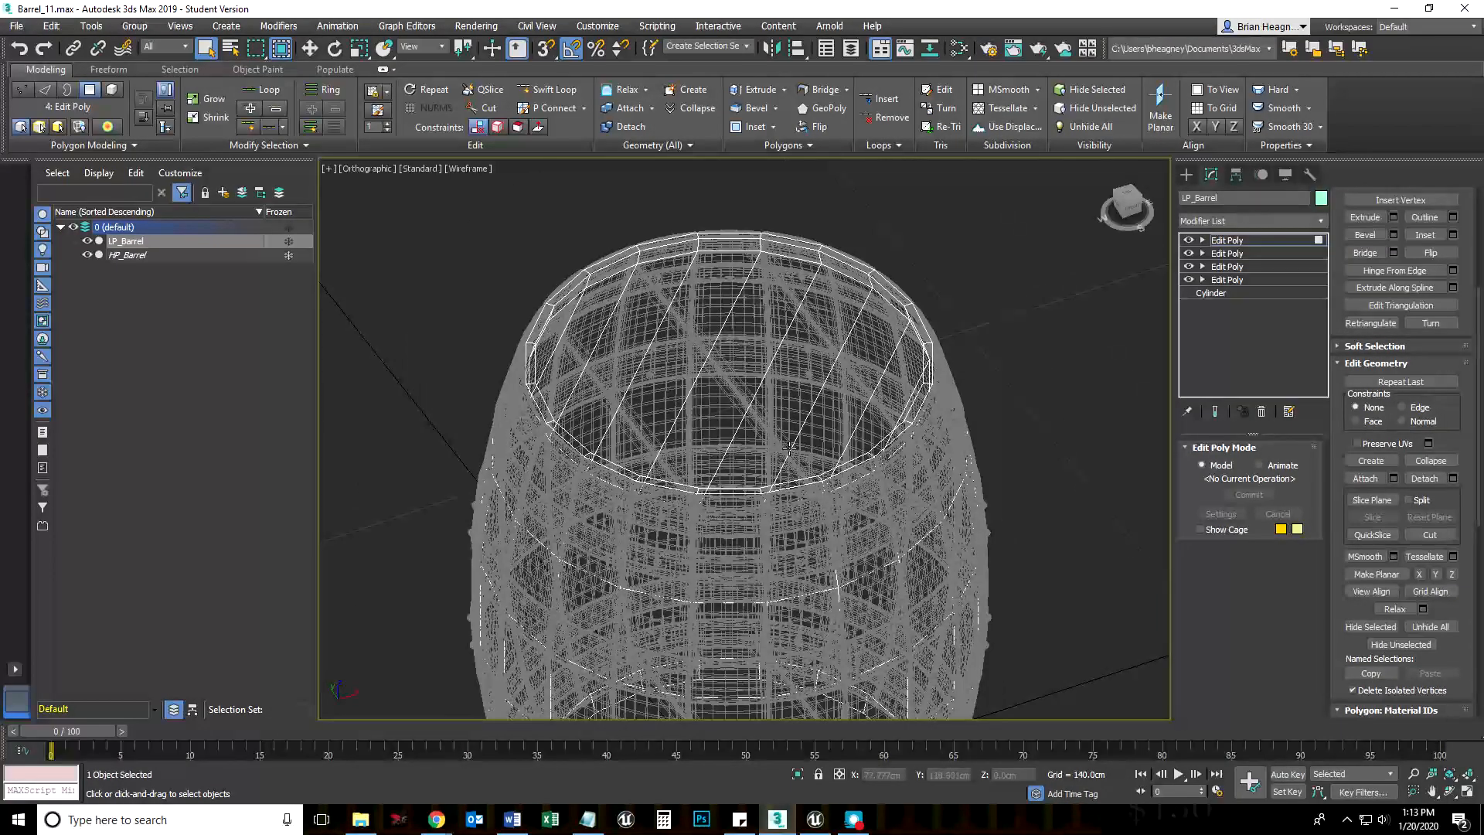
scroll(750, 417, "up", 3)
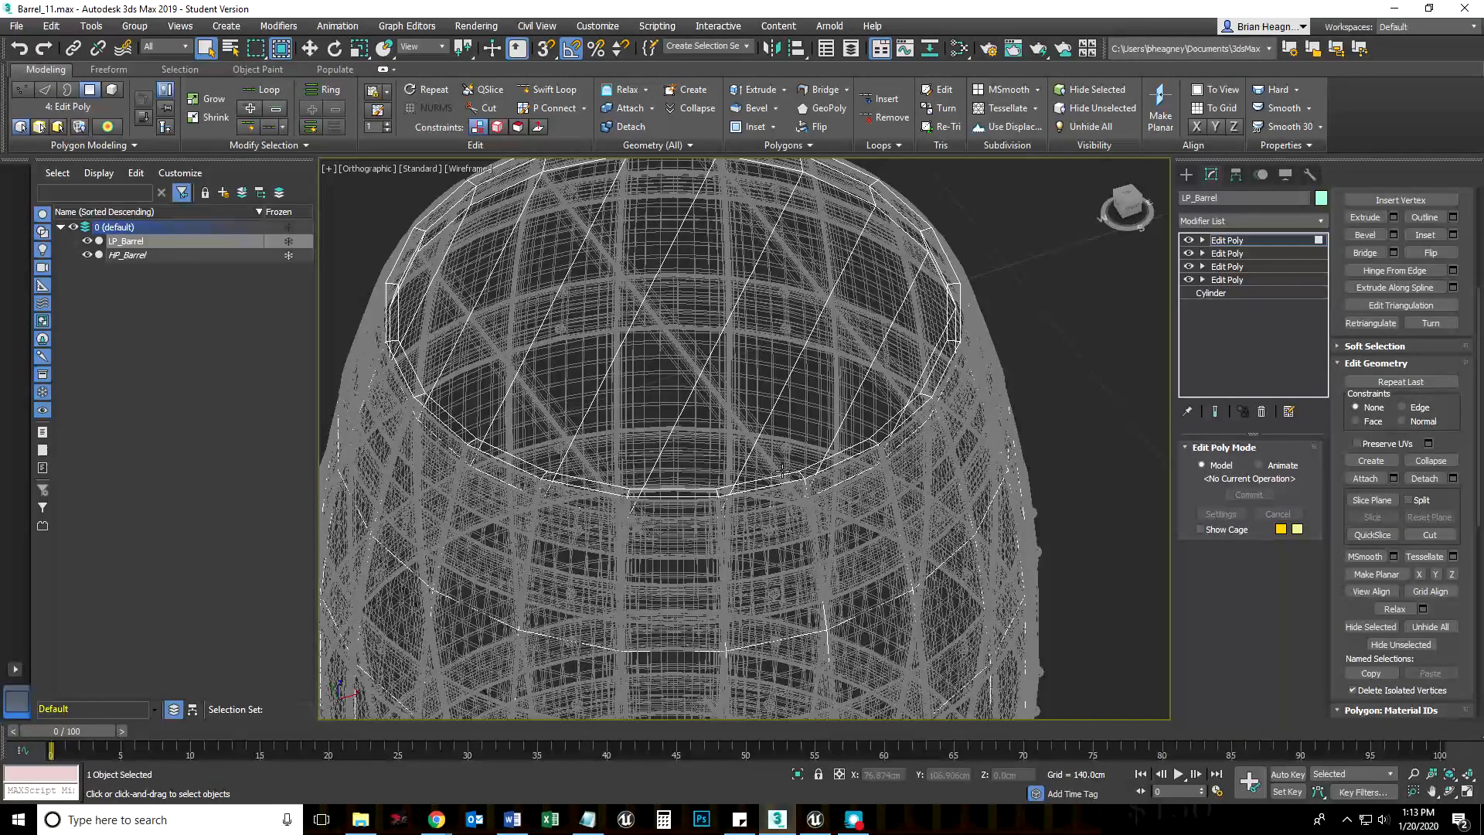
scroll(782, 445, "down", 4)
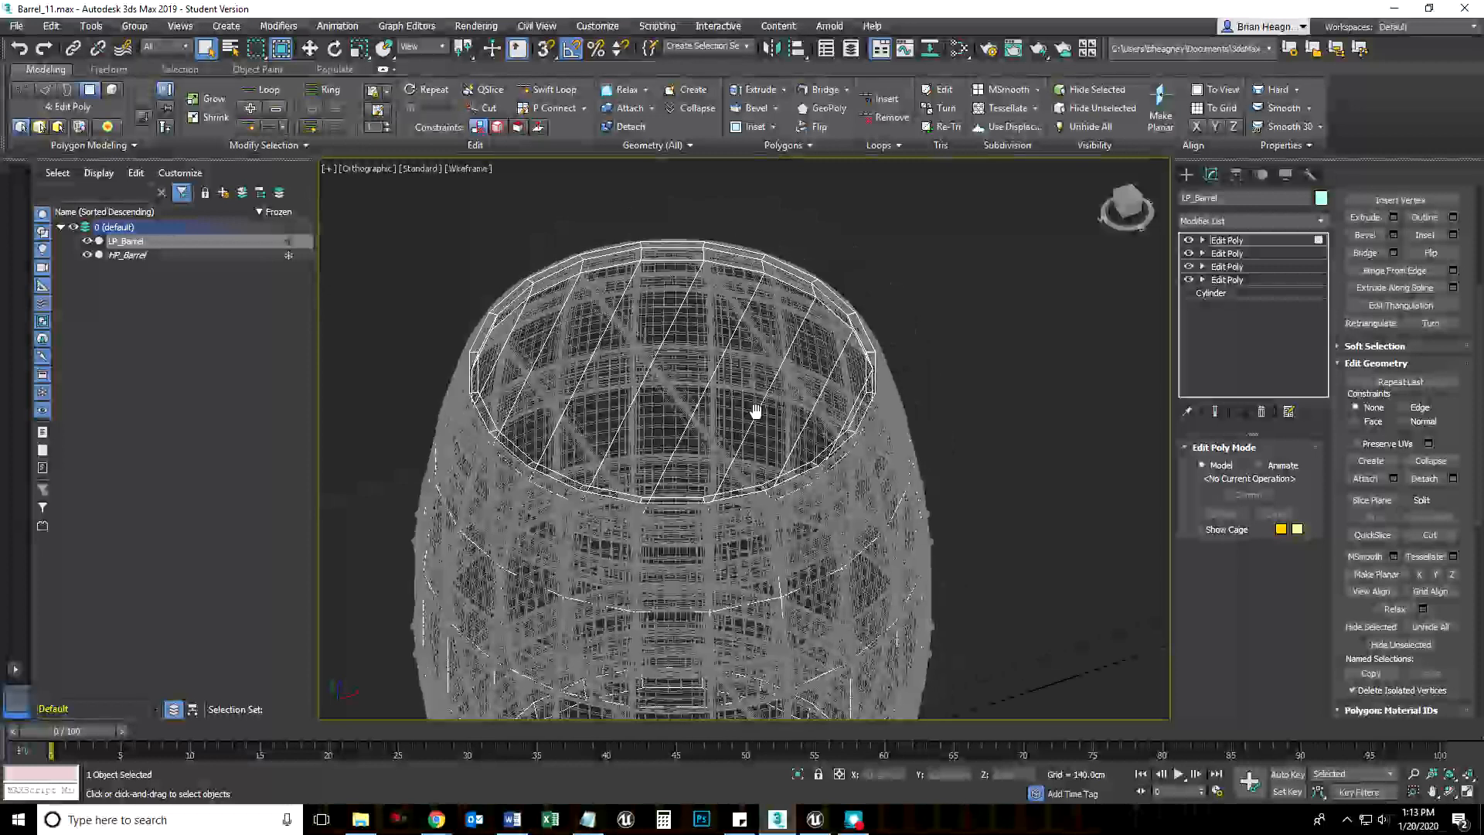
key("r")
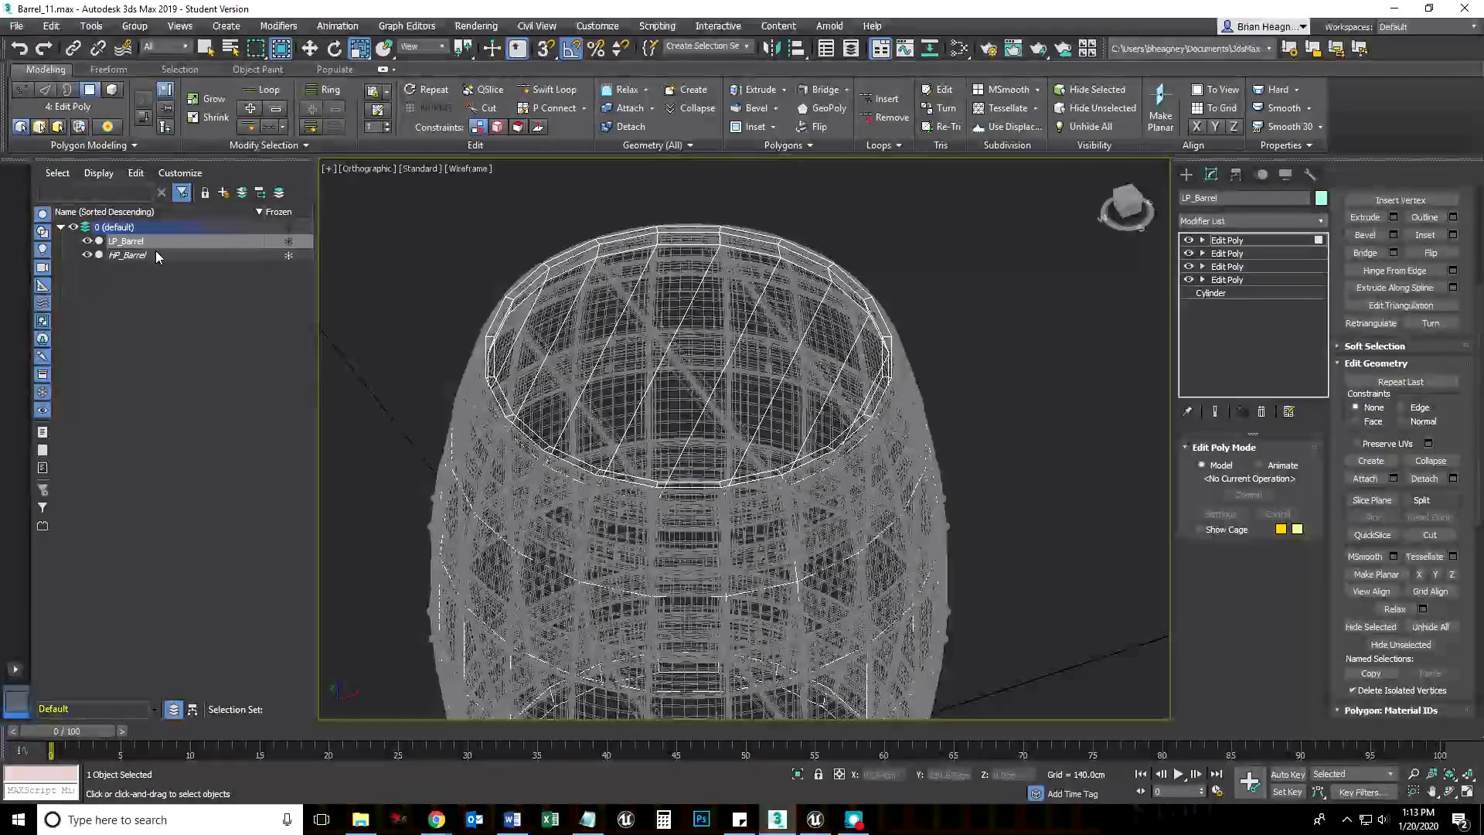
left_click(133, 243)
type("r")
scroll(646, 422, "up", 2)
scroll(745, 420, "down", 3)
key("r")
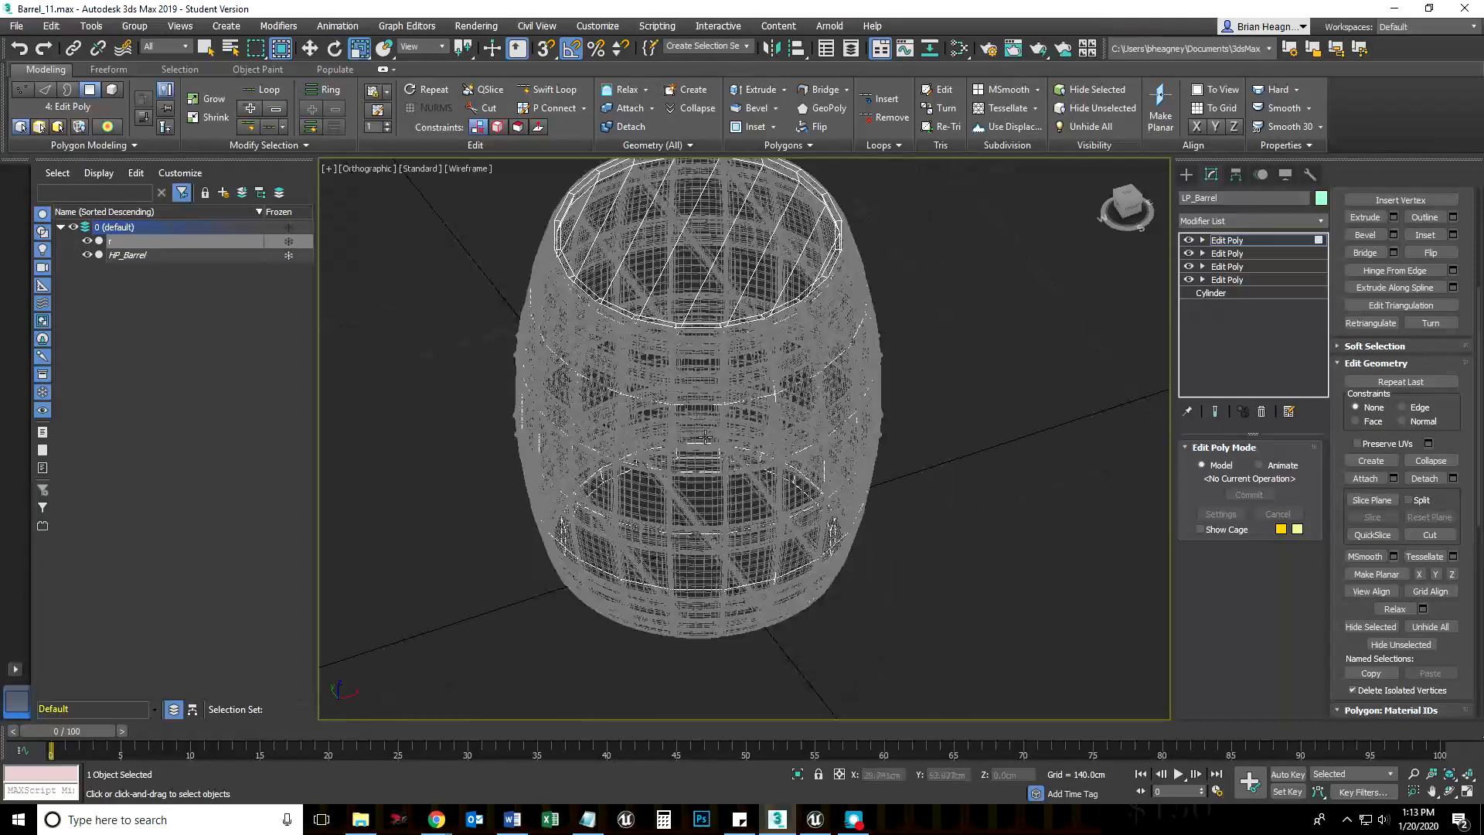
key("e")
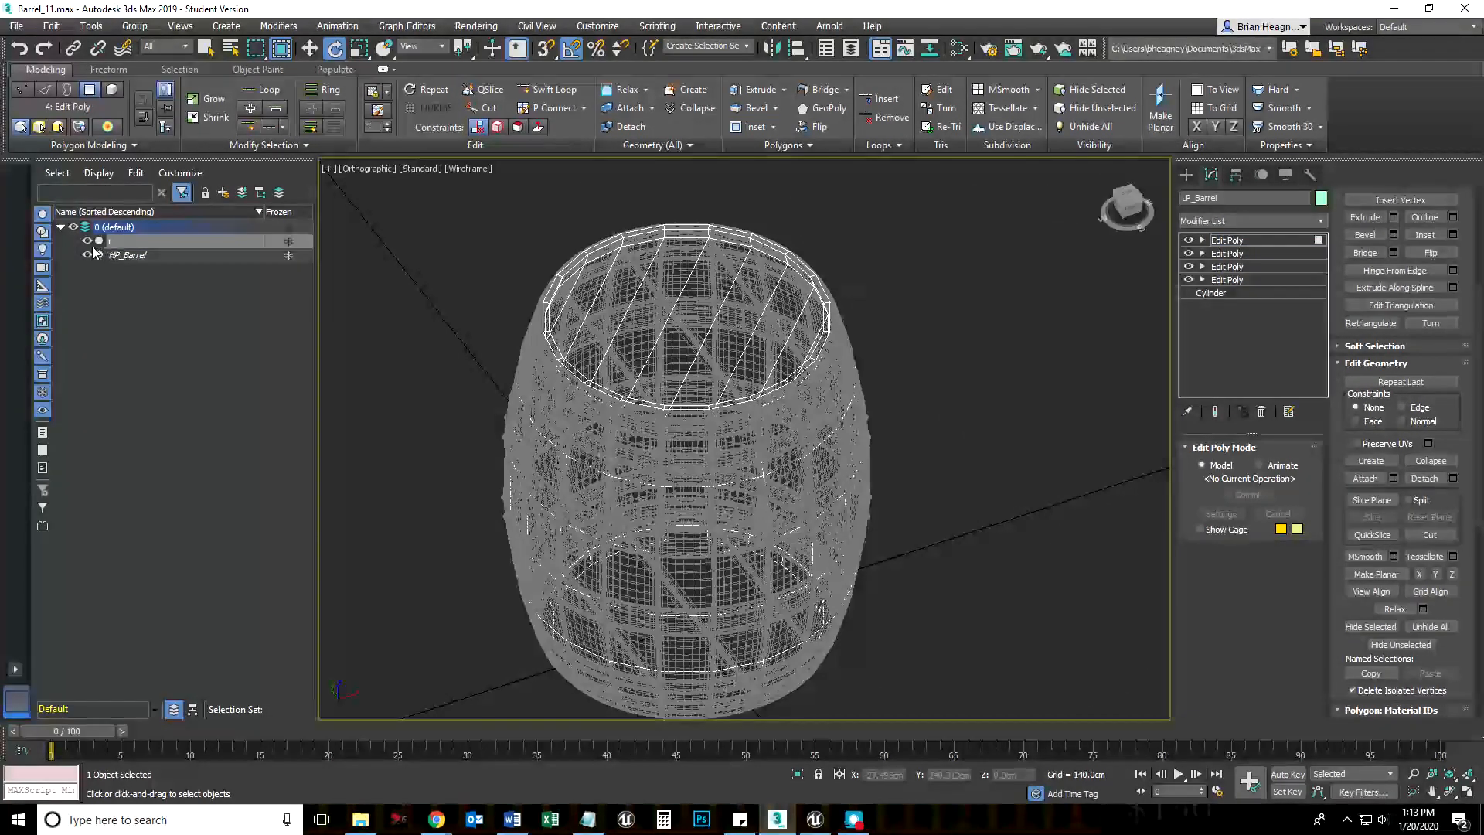
left_click(122, 309)
left_click(132, 240)
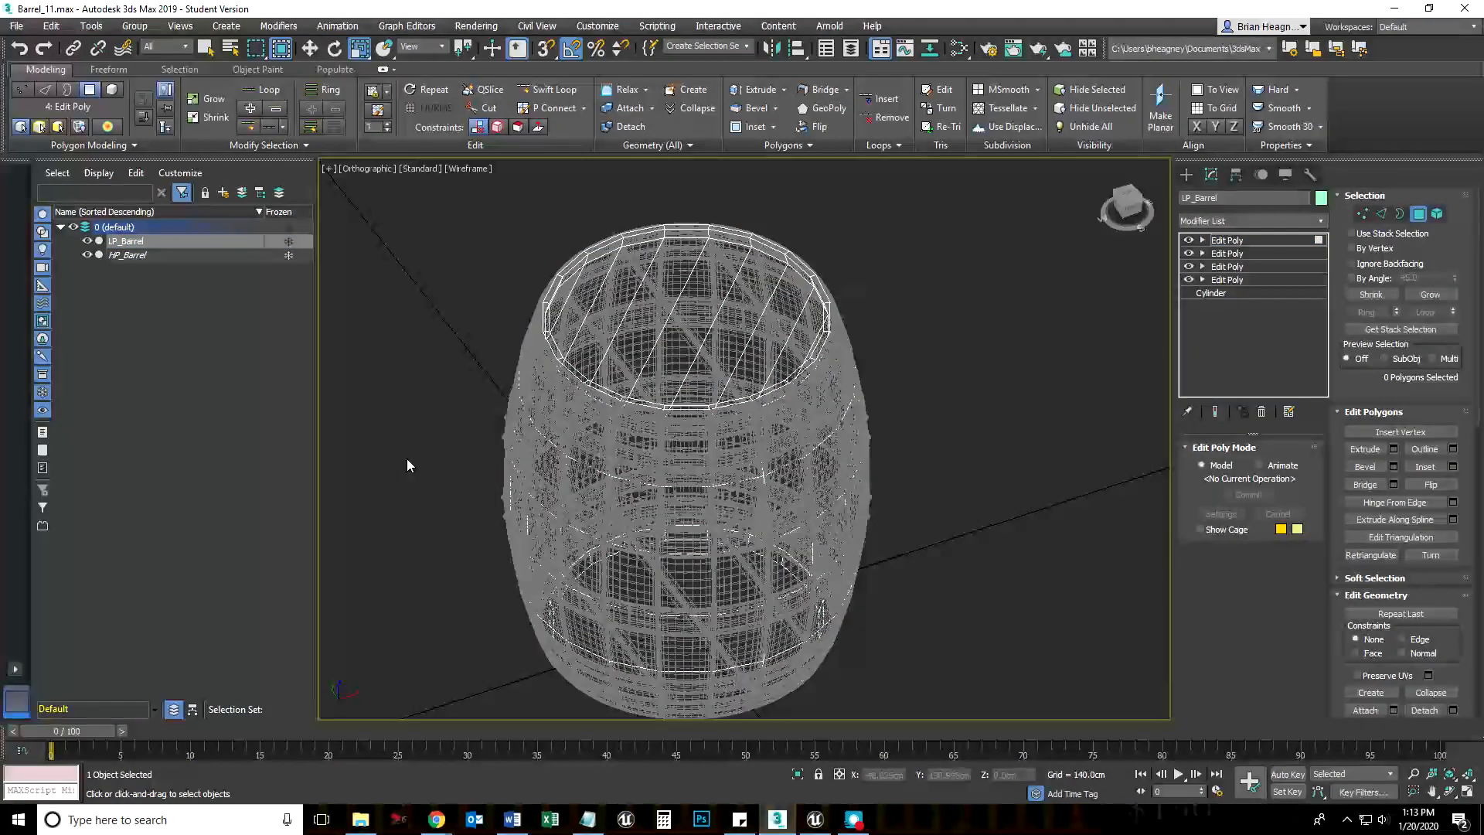
Step: Leave the polygon sub-object level of LP_Barrel's top Edit Poly modifier to work on the whole object
scroll(690, 491, "down", 3)
scroll(671, 620, "down", 3)
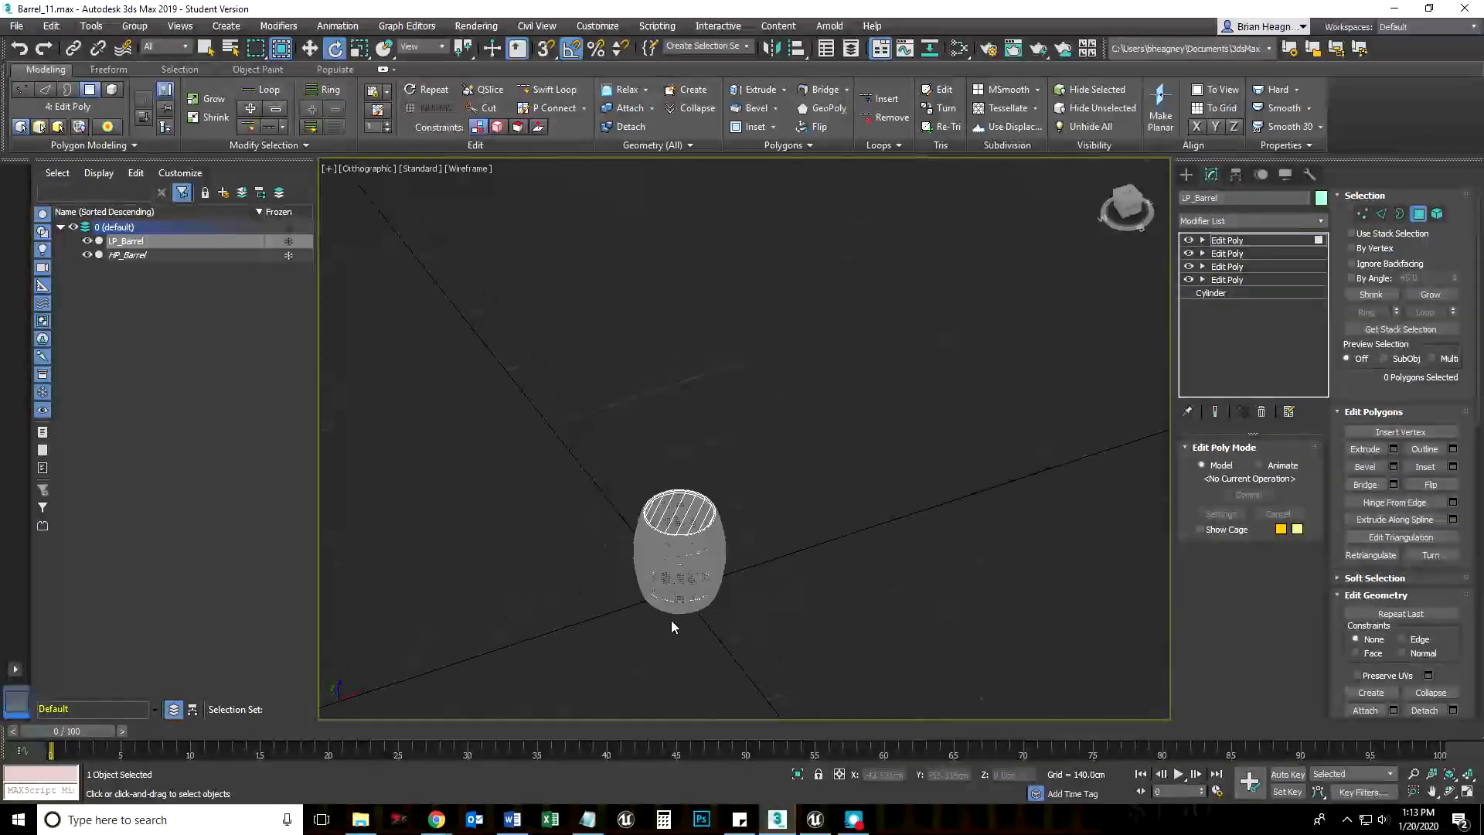
scroll(671, 619, "up", 4)
middle_click_drag(672, 619, 665, 531)
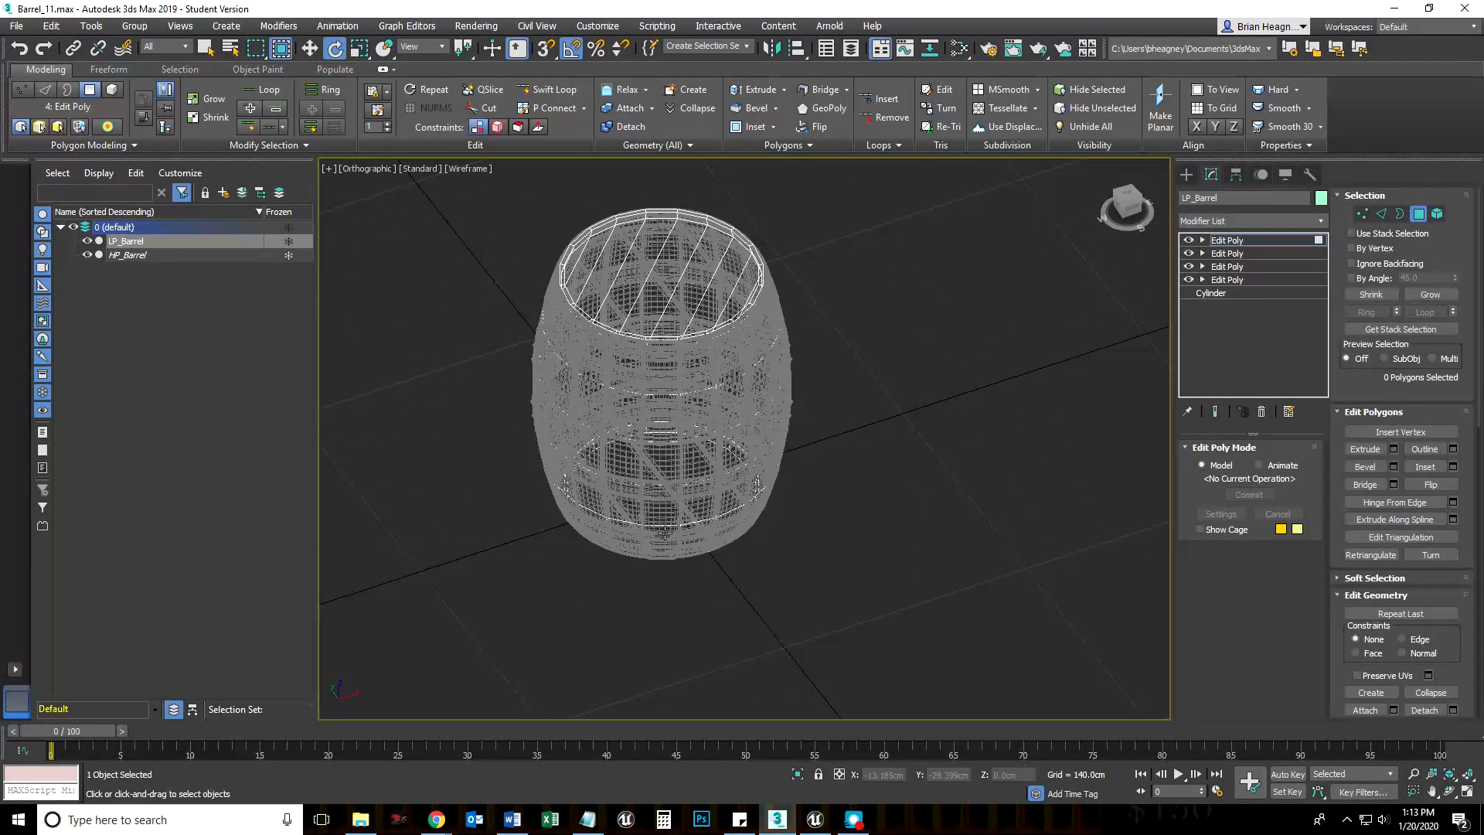
scroll(688, 535, "down", 2)
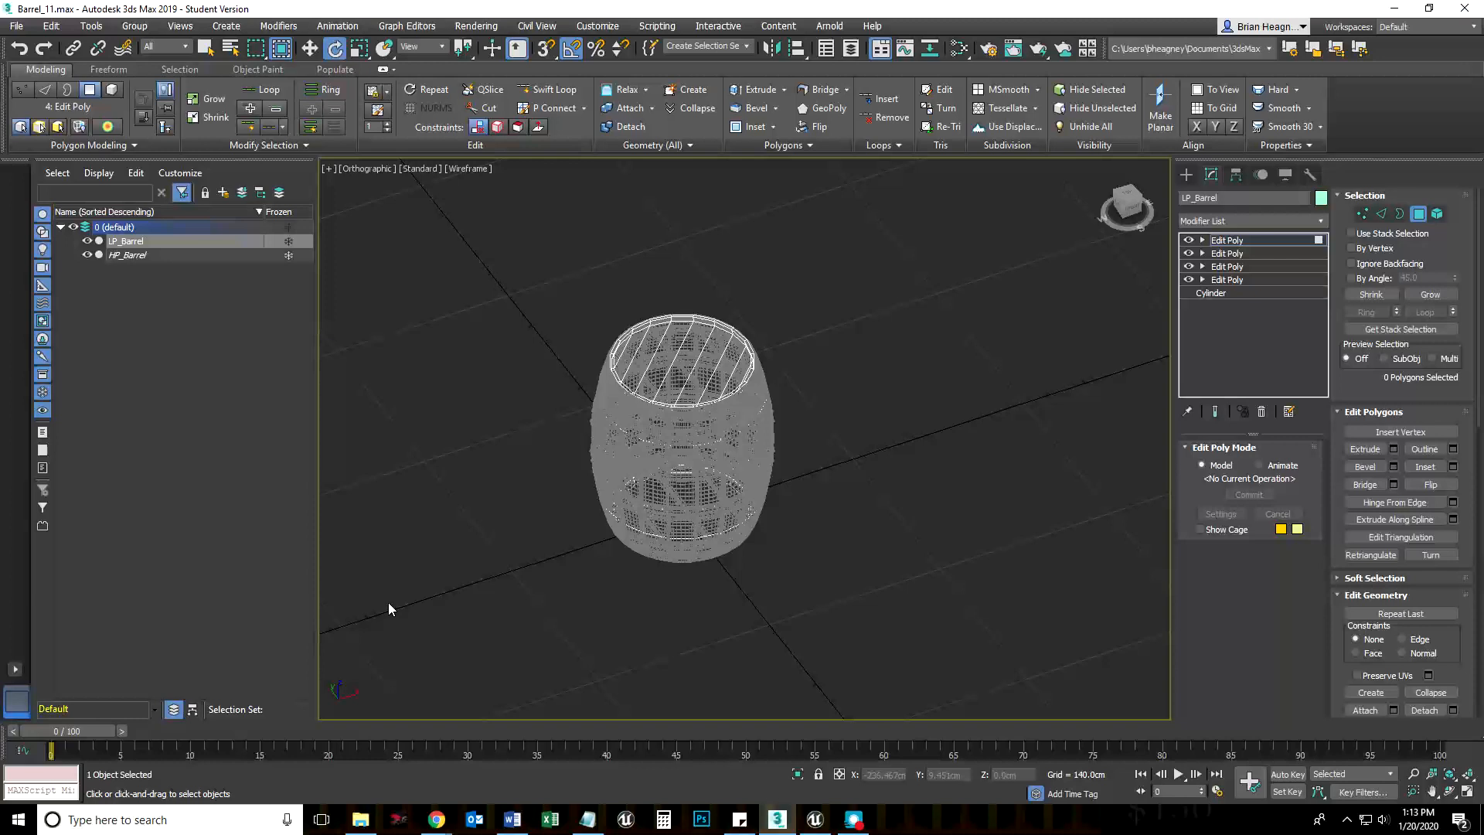
key("4")
key("w")
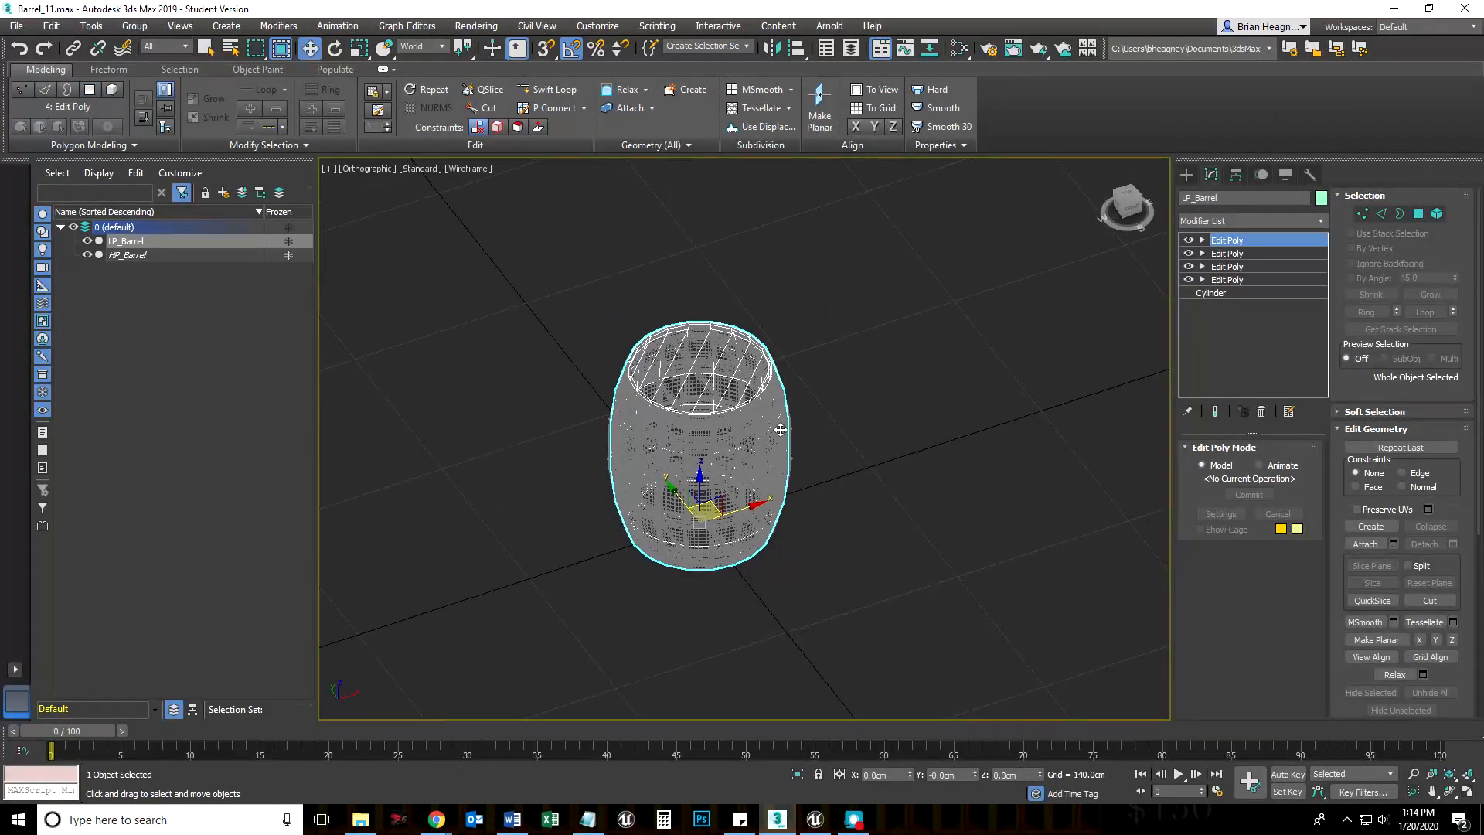
scroll(795, 461, "up", 5)
scroll(744, 493, "down", 3)
middle_click_drag(743, 492, 745, 465)
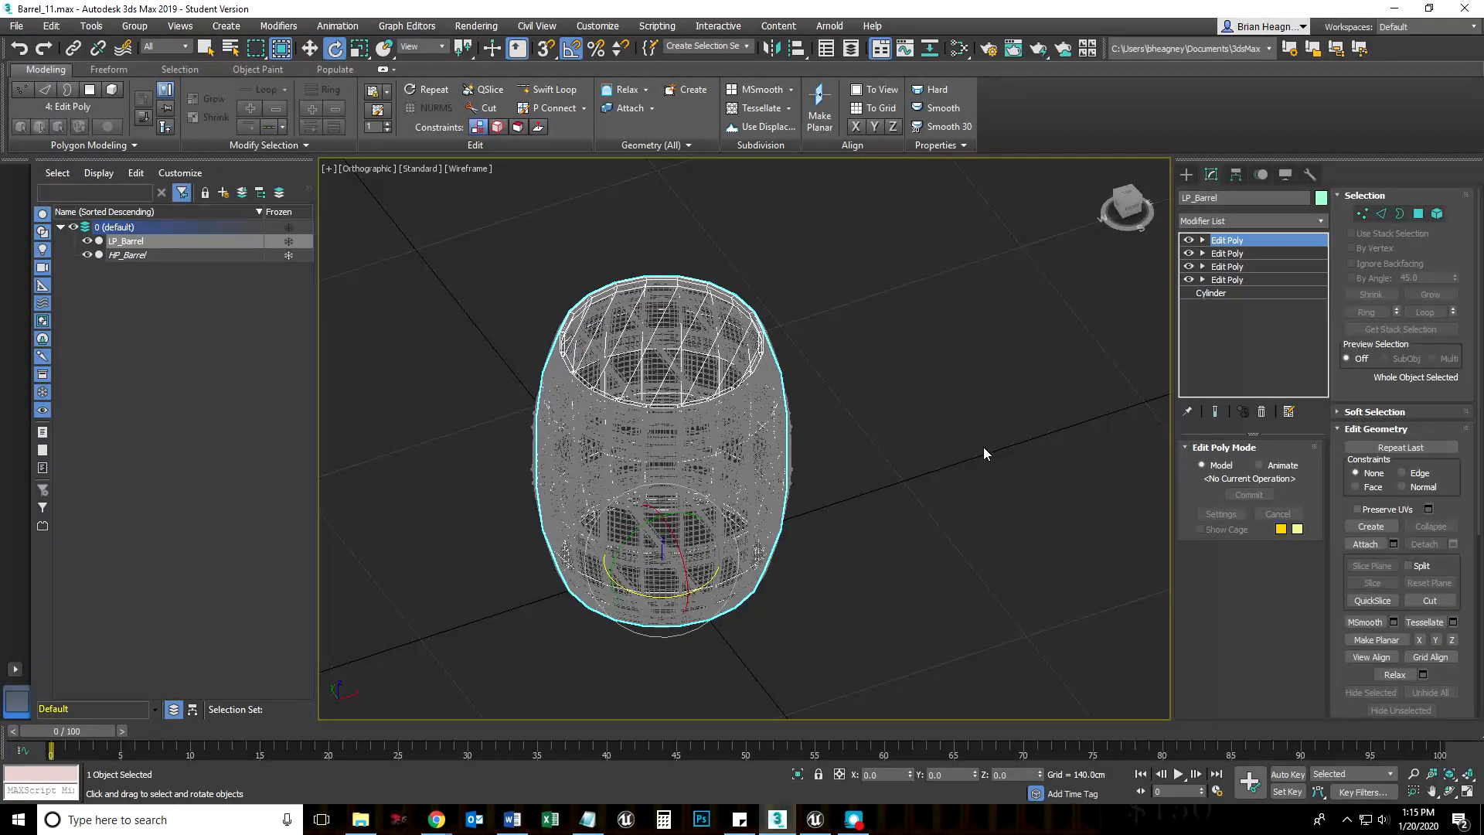
Step: Activate the Rotate tool and set the angle snap increment to 5 degrees
key("e")
right_click(573, 49)
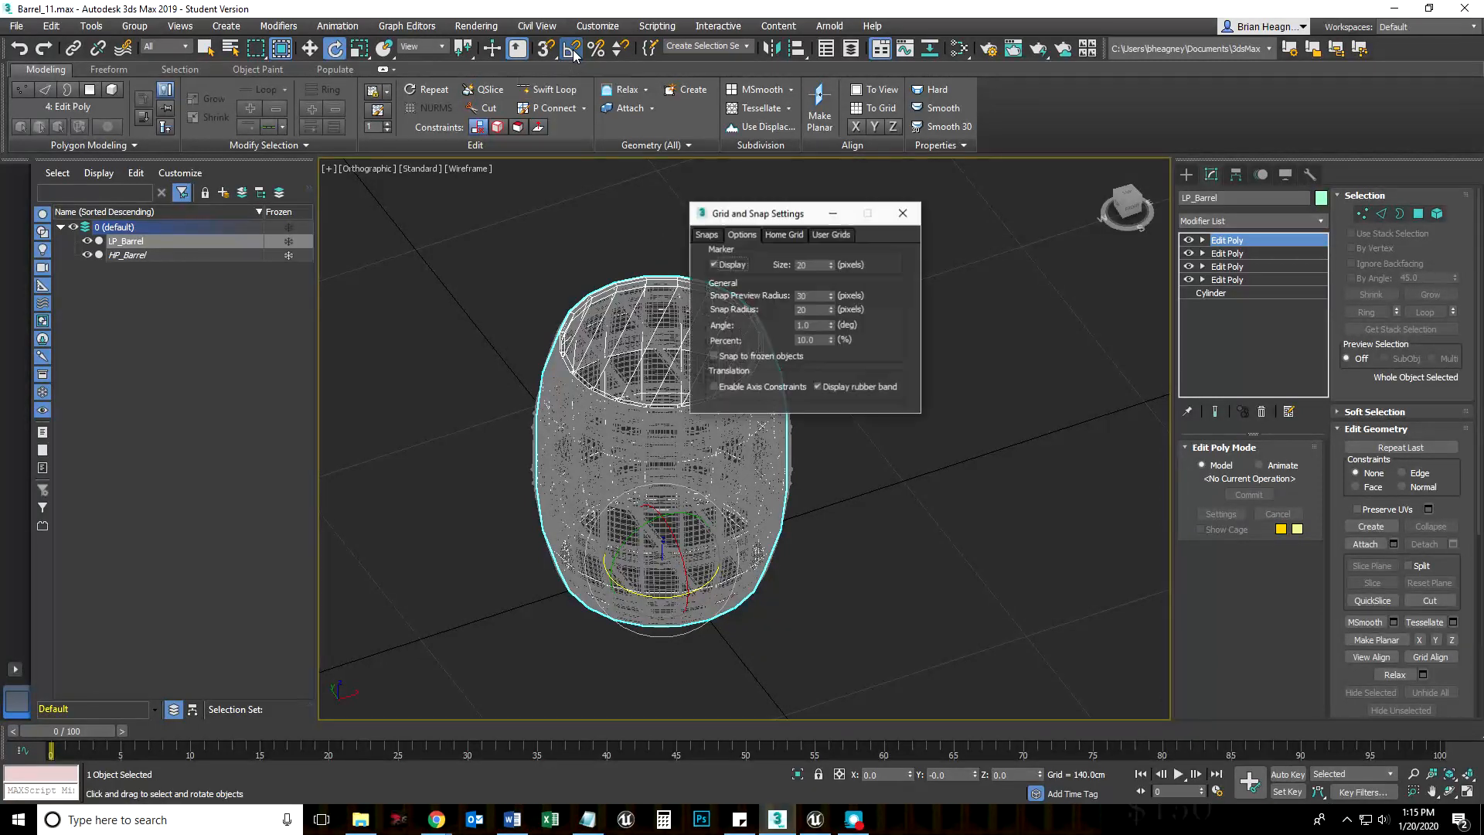
double_click(804, 325)
type("5")
key("Return")
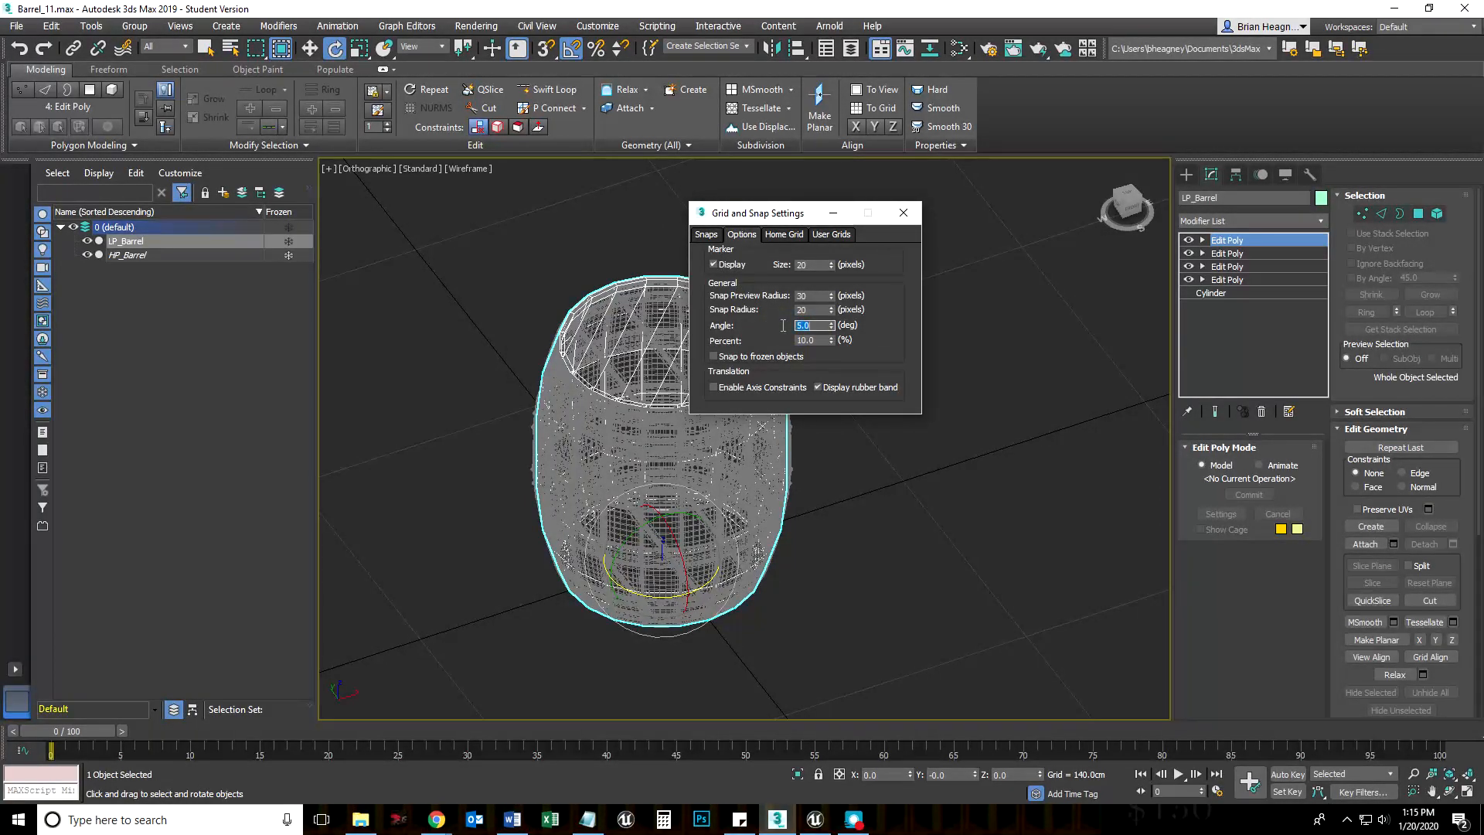
left_click(903, 212)
Step: Rotate the whole LP_Barrel 45 degrees about the Z axis
scroll(801, 306, "up", 5)
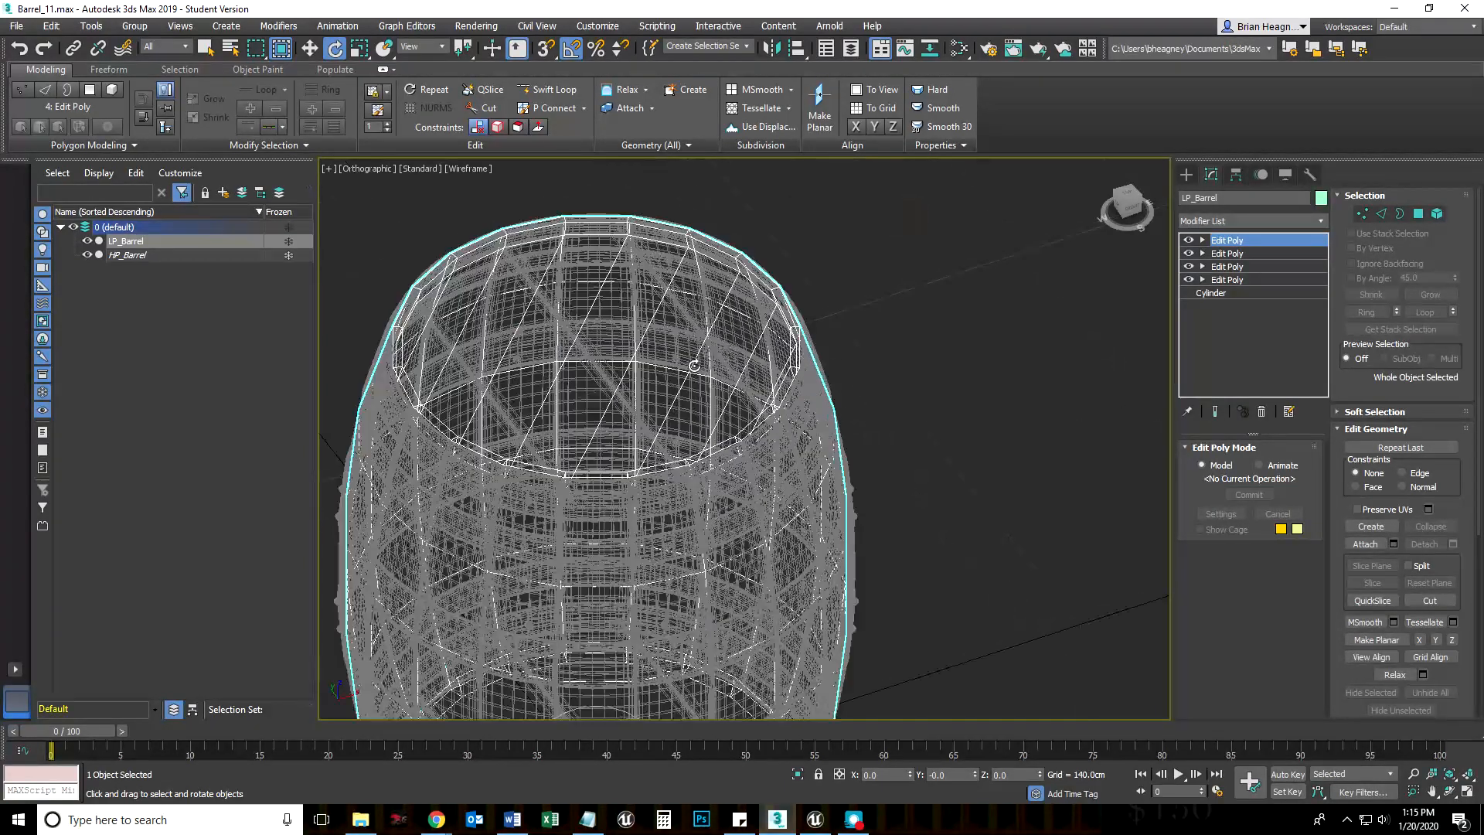
middle_click_drag(802, 306, 806, 188, "alt")
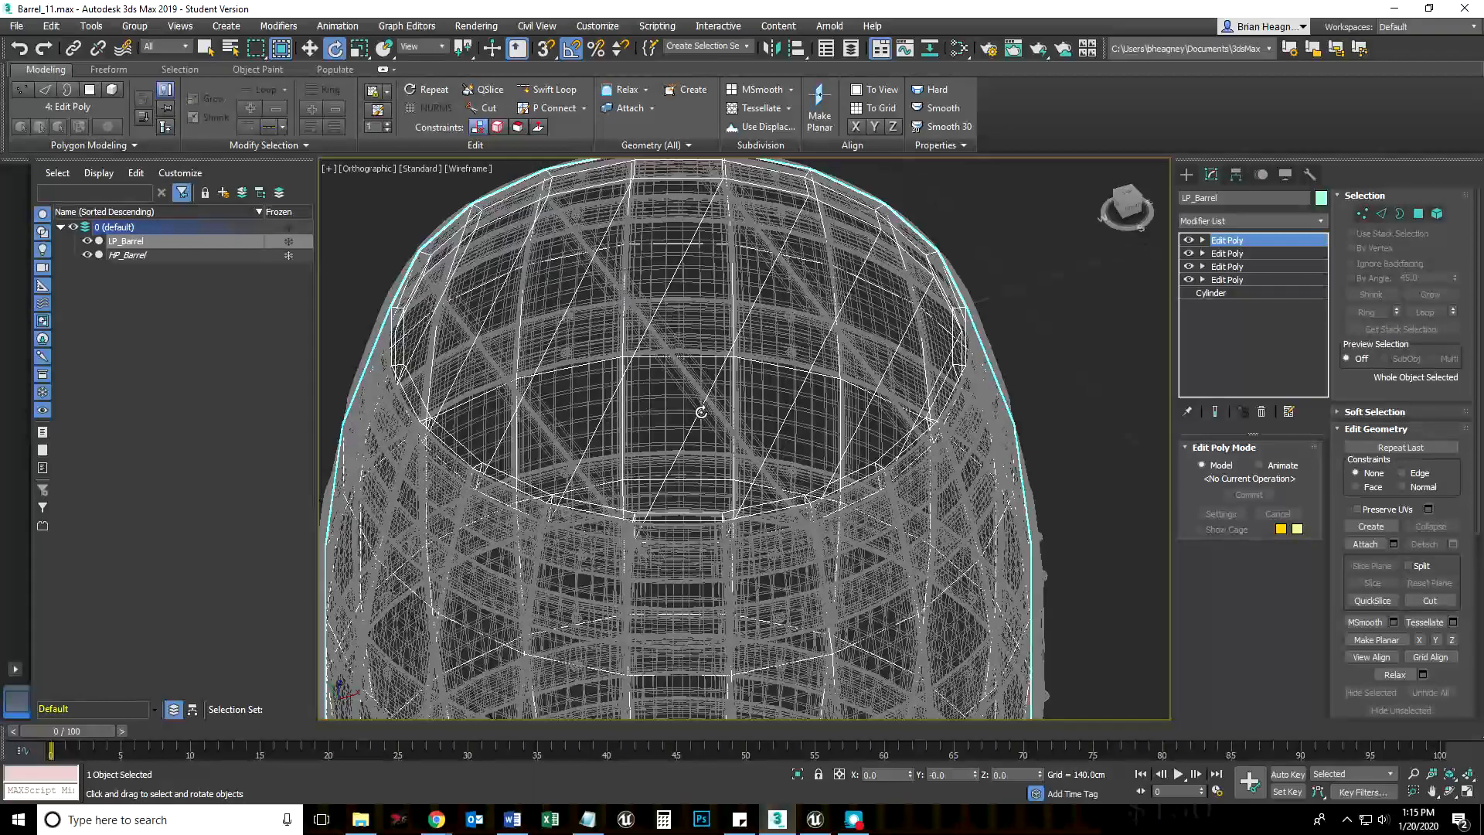
middle_click_drag(569, 252, 587, 278, "alt")
scroll(766, 493, "down", 3)
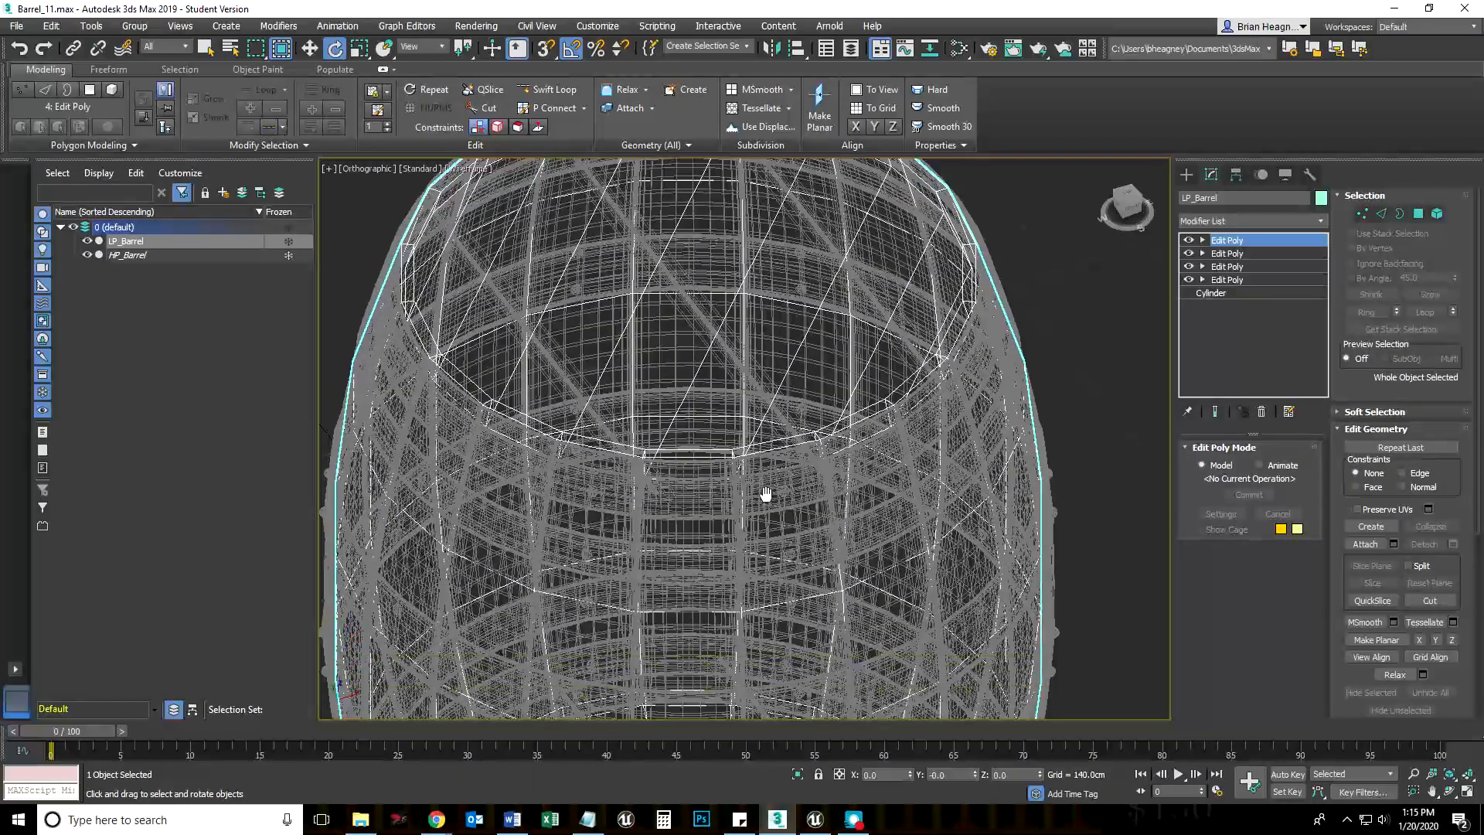
scroll(762, 499, "down", 2)
left_click_drag(725, 670, 762, 678)
scroll(775, 436, "up", 3)
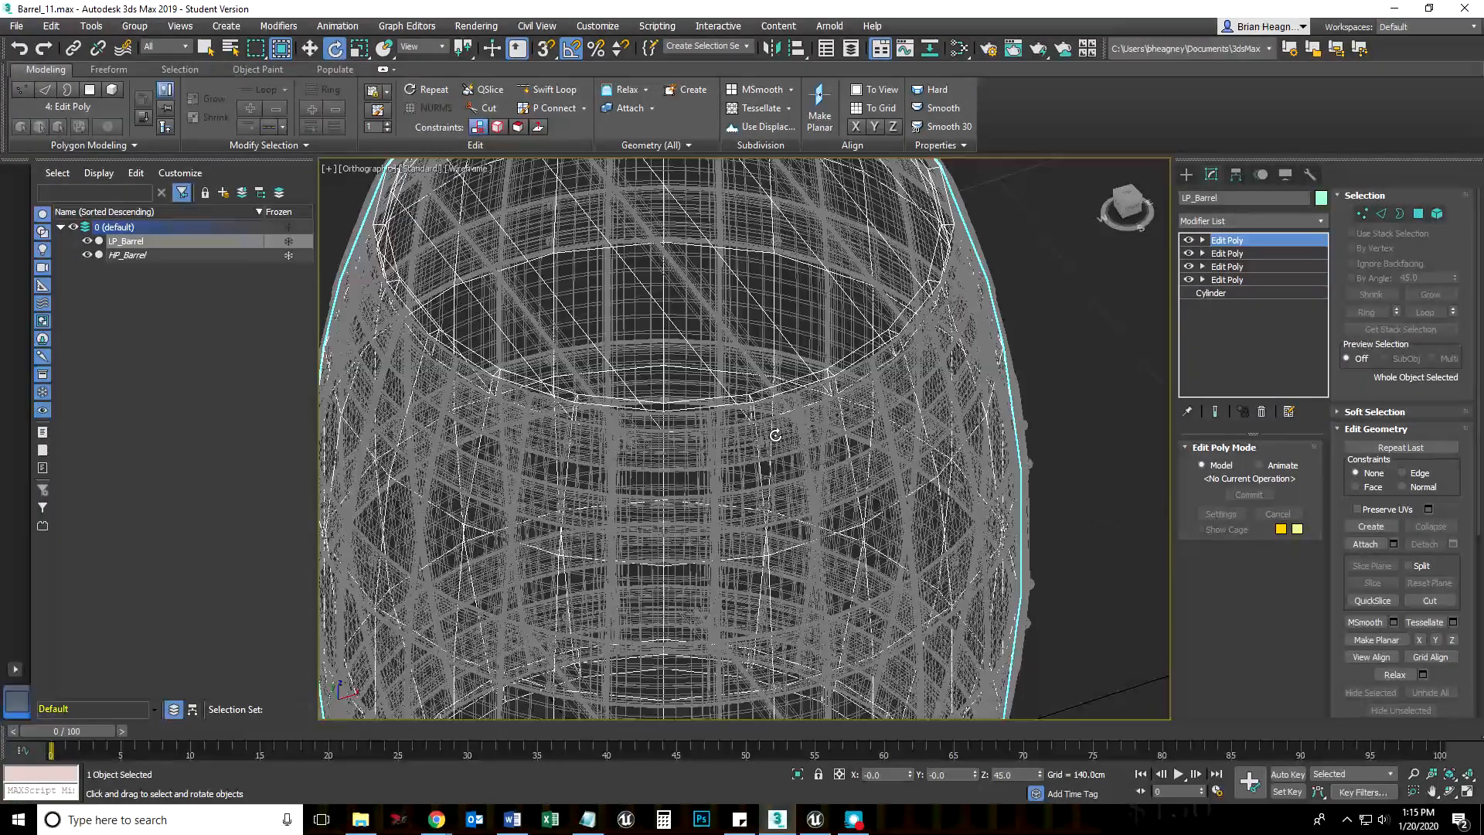
Step: Examine in wireframe and shaded display how LP_Barrel's rim vertices line up with HP_Barrel's stave seams
scroll(780, 453, "up", 4)
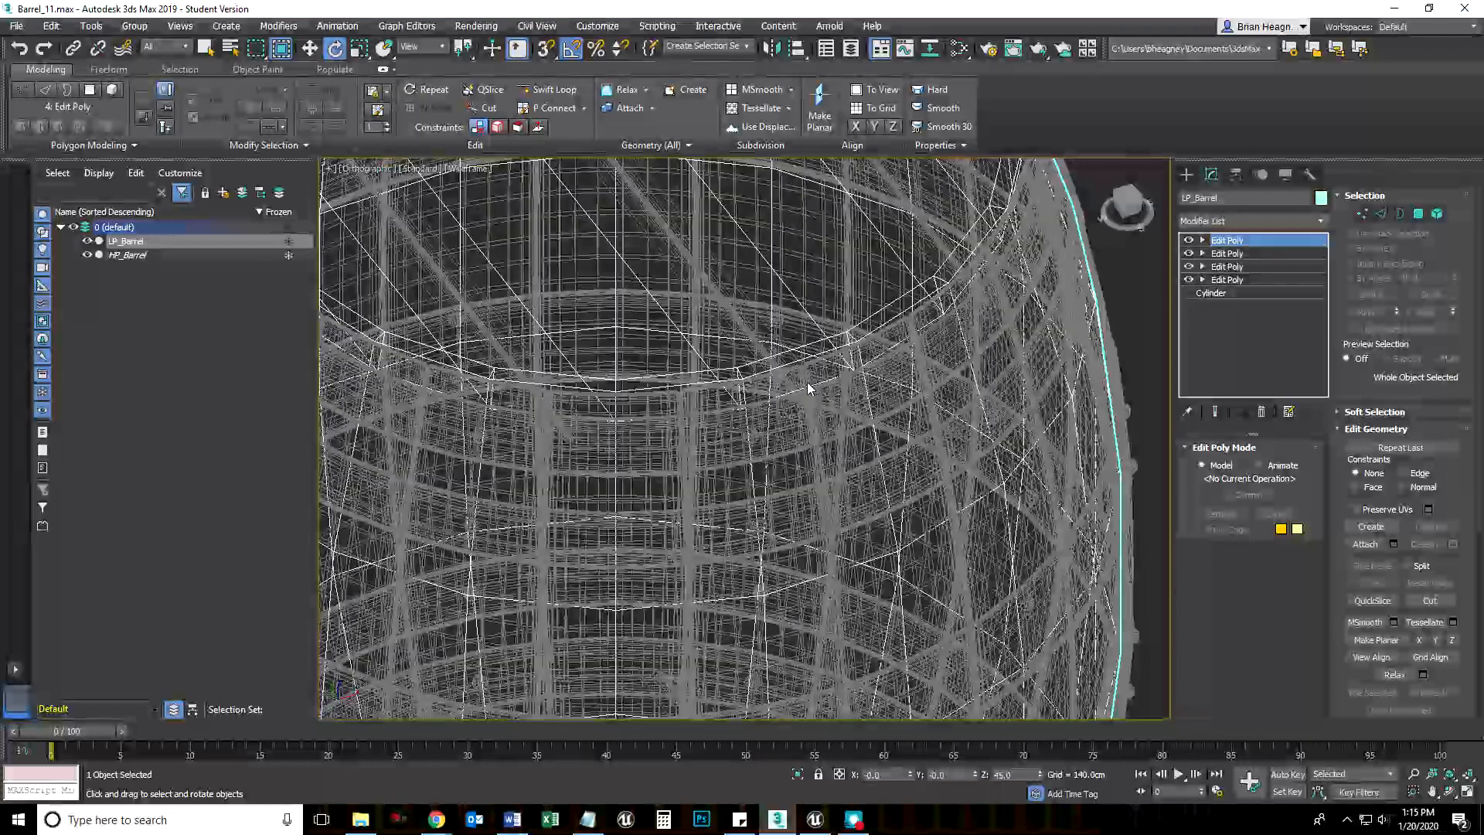
scroll(756, 401, "down", 2)
scroll(621, 355, "down", 1)
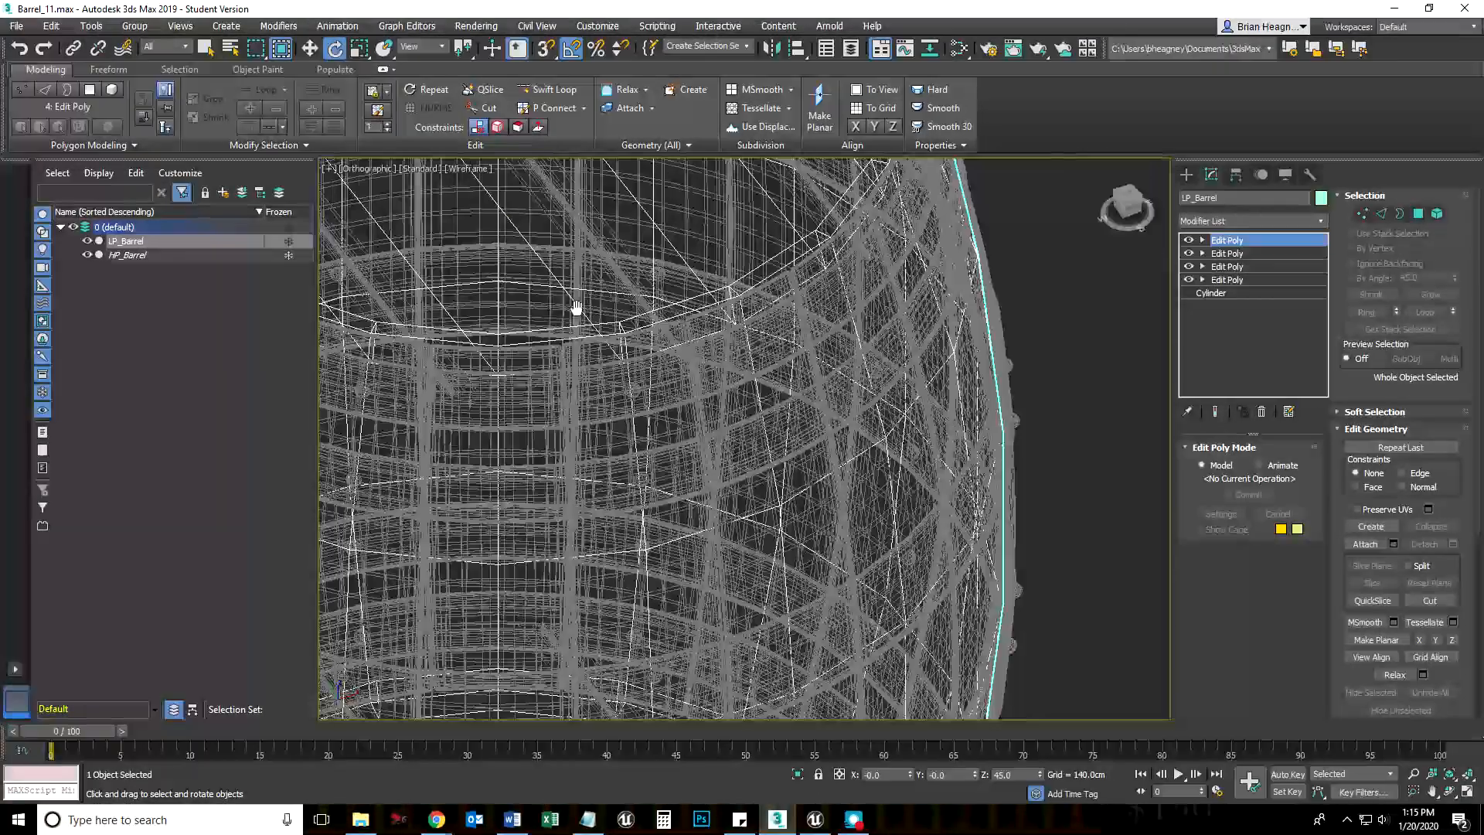
middle_click_drag(623, 360, 634, 432, "alt")
scroll(696, 449, "up", 4)
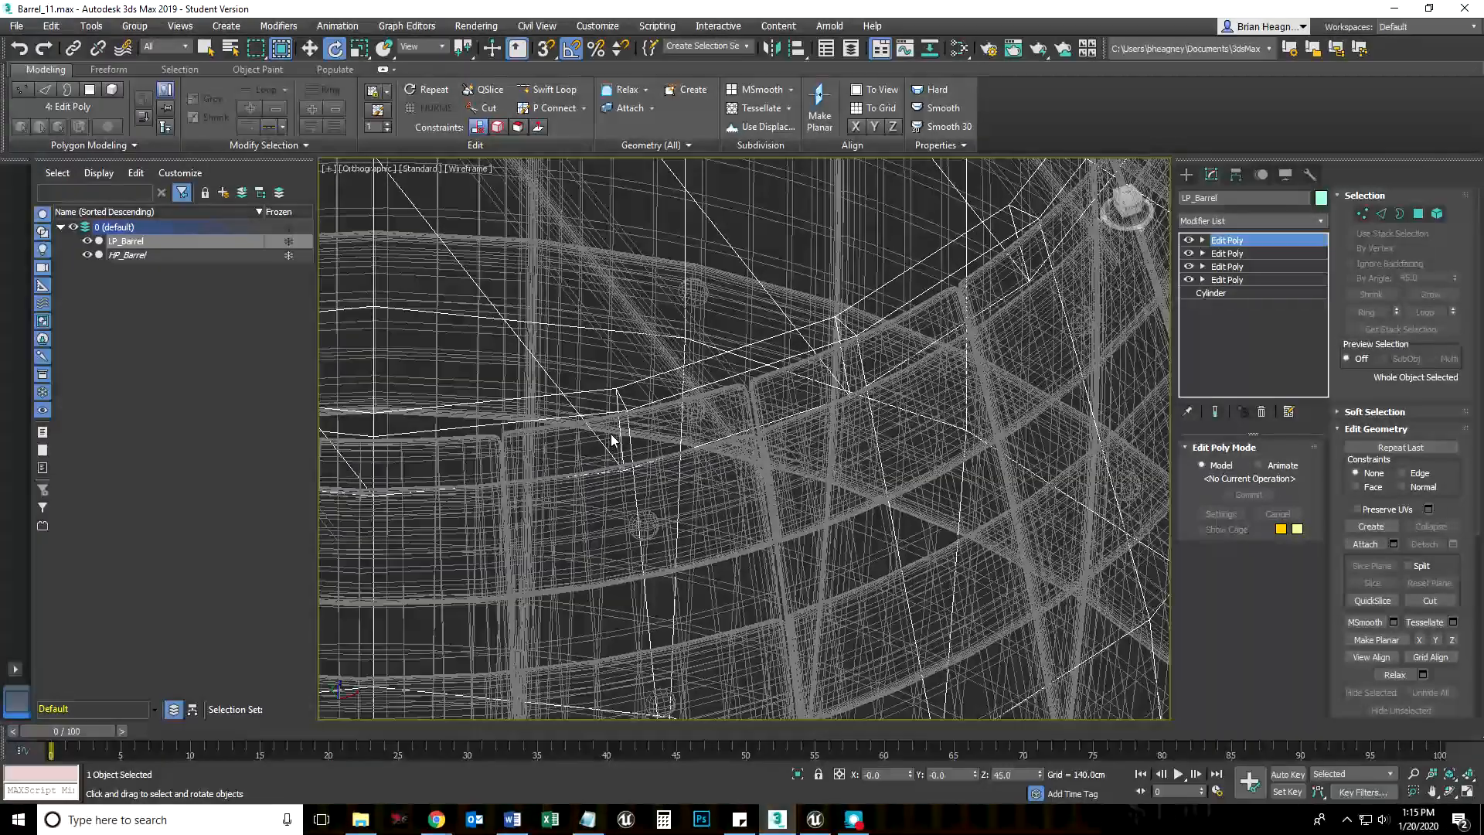
key("F3")
key("F3")
key("F3")
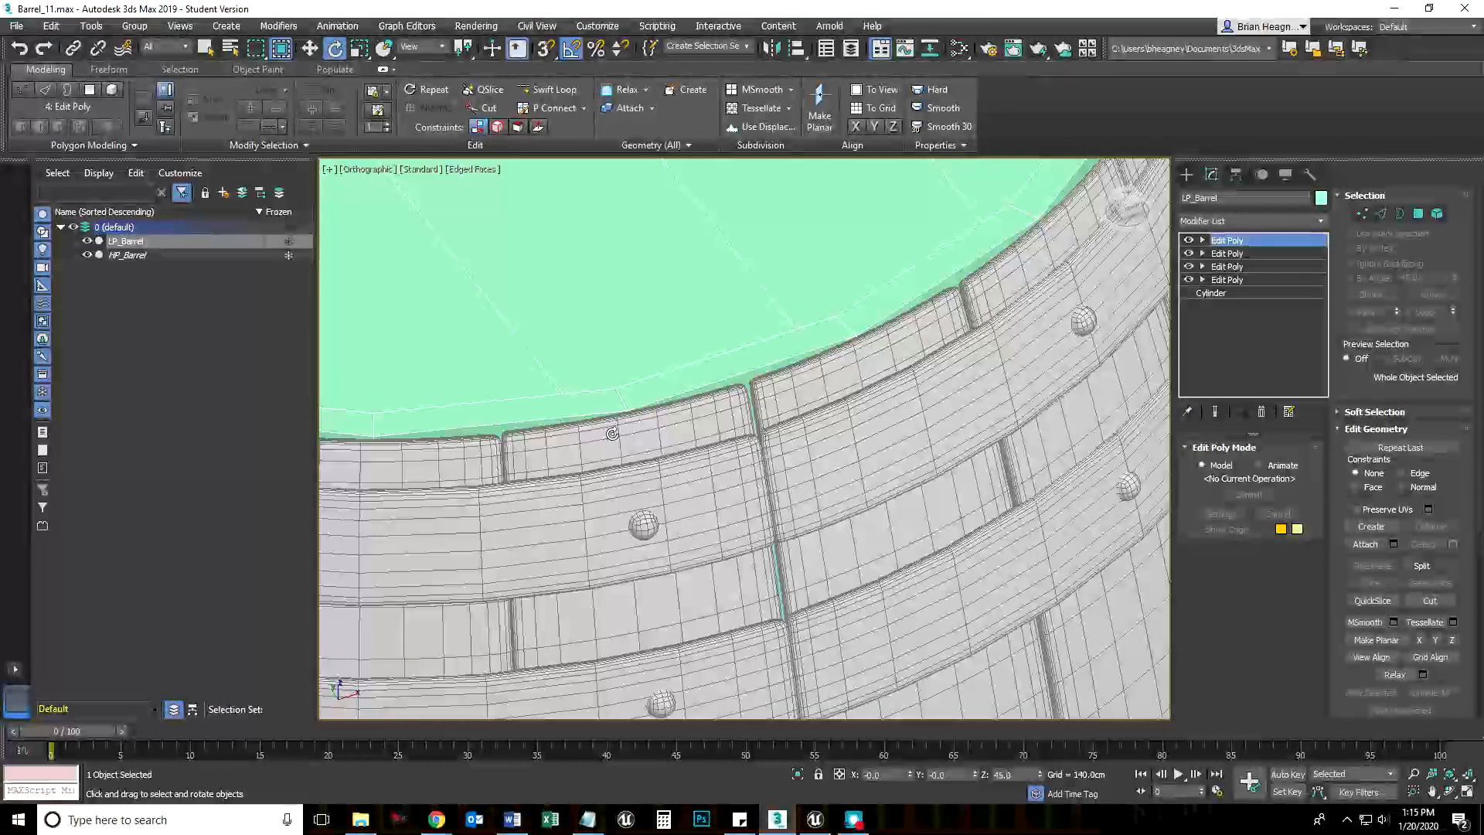
scroll(720, 442, "down", 4)
scroll(761, 594, "down", 2)
middle_click_drag(766, 590, 810, 524)
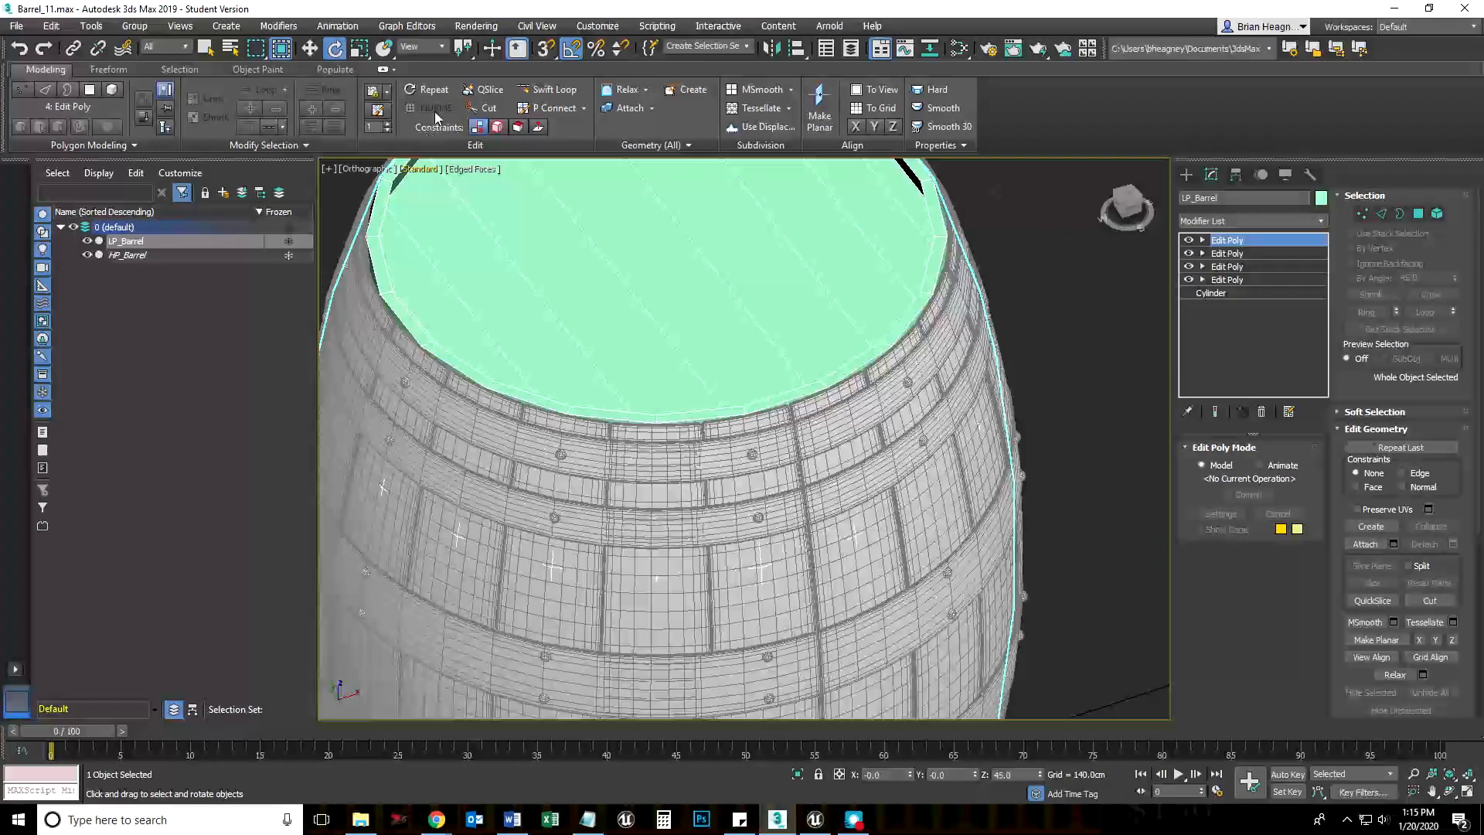
Step: Set LP_Barrel's absolute world Z rotation to 54.2 degrees with the Rotate Transform Type-In, using HP_Barrel's stave seams as reference
right_click(334, 48)
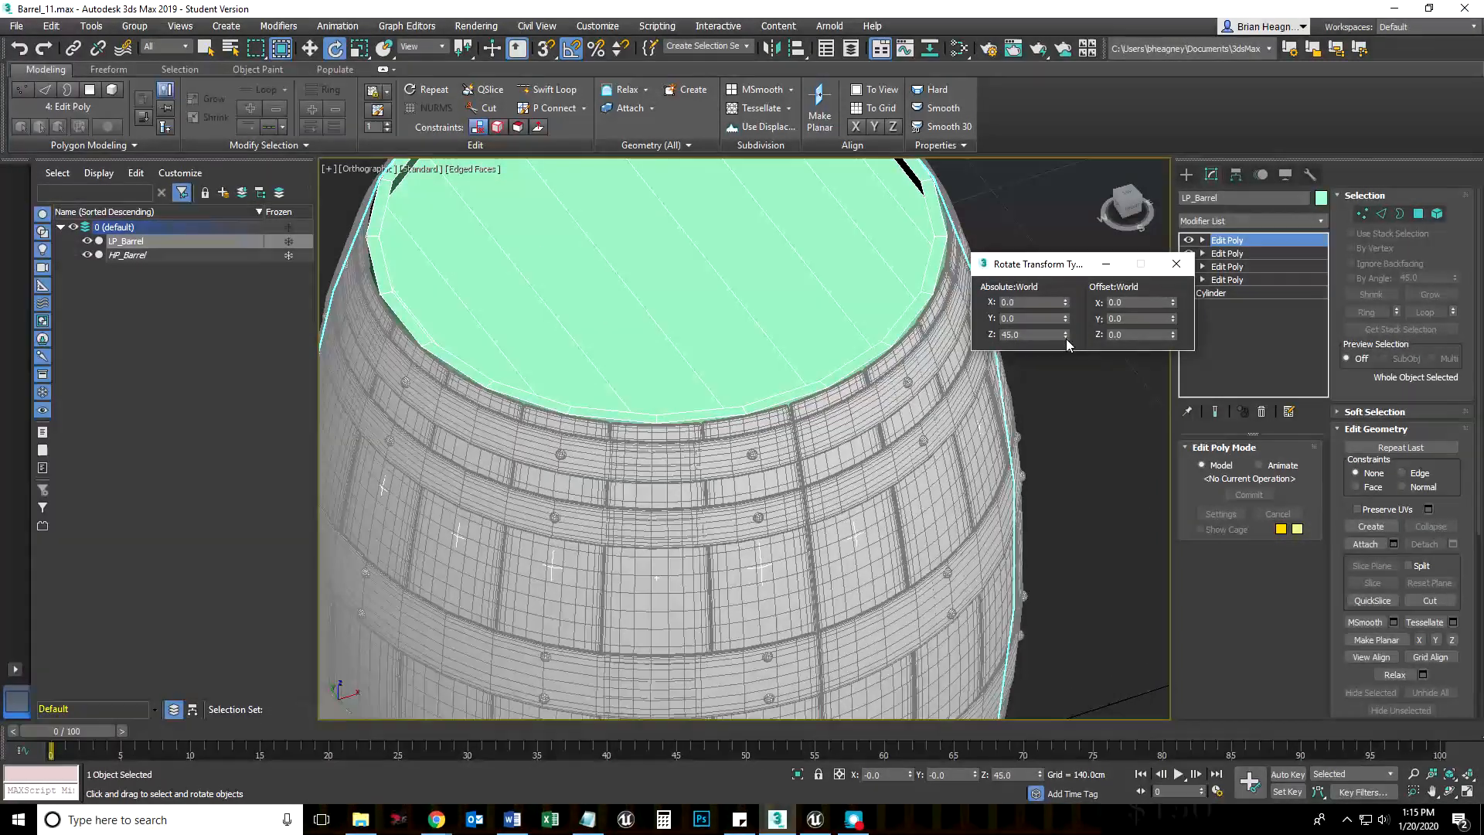
left_click_drag(1069, 338, 1073, 277)
scroll(804, 430, "up", 5)
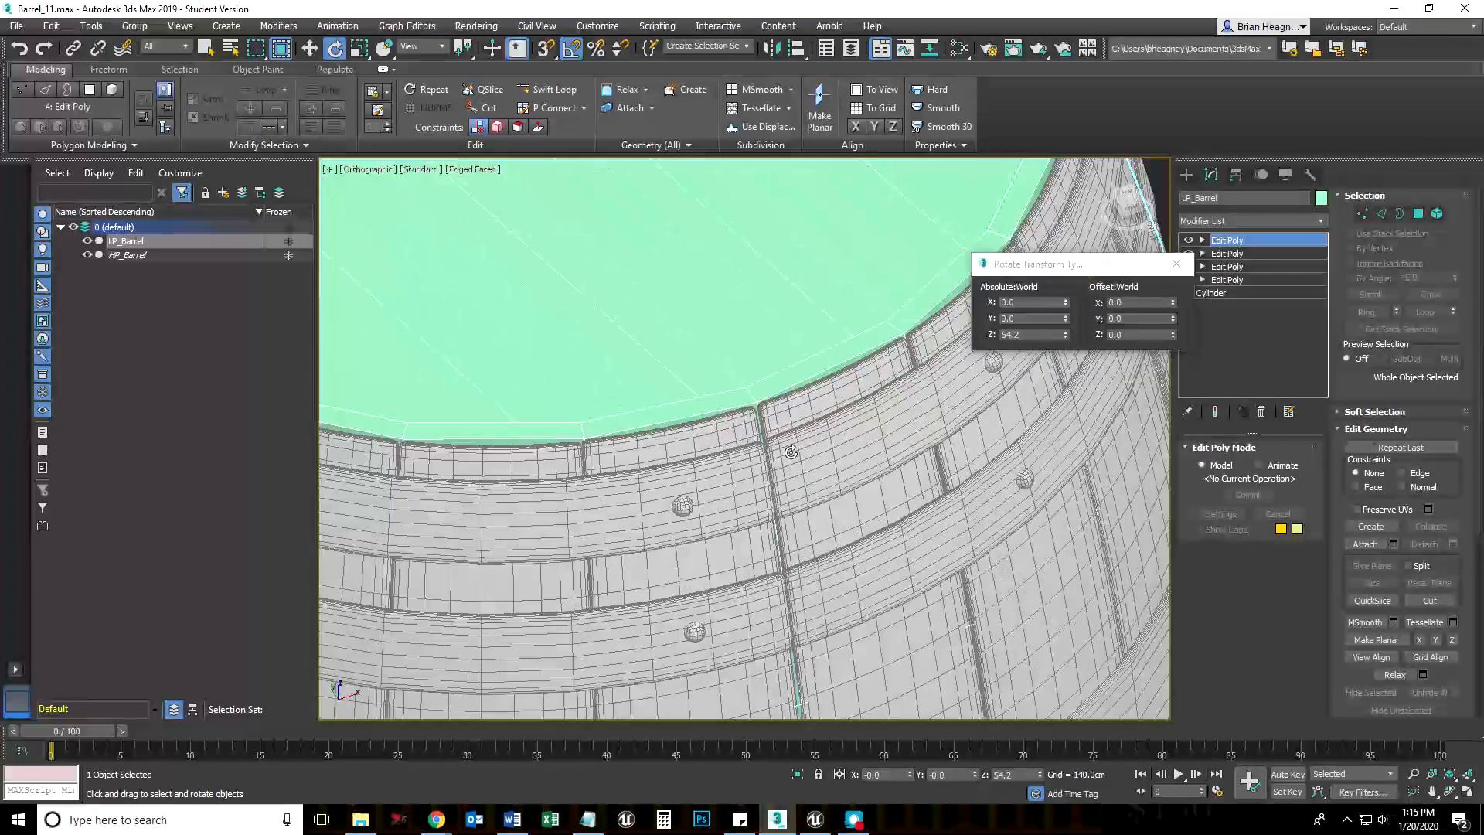
Step: Set LP_Barrel's absolute world Z rotation to 54.0 degrees with the Rotate Transform Type-In
left_click(1034, 339)
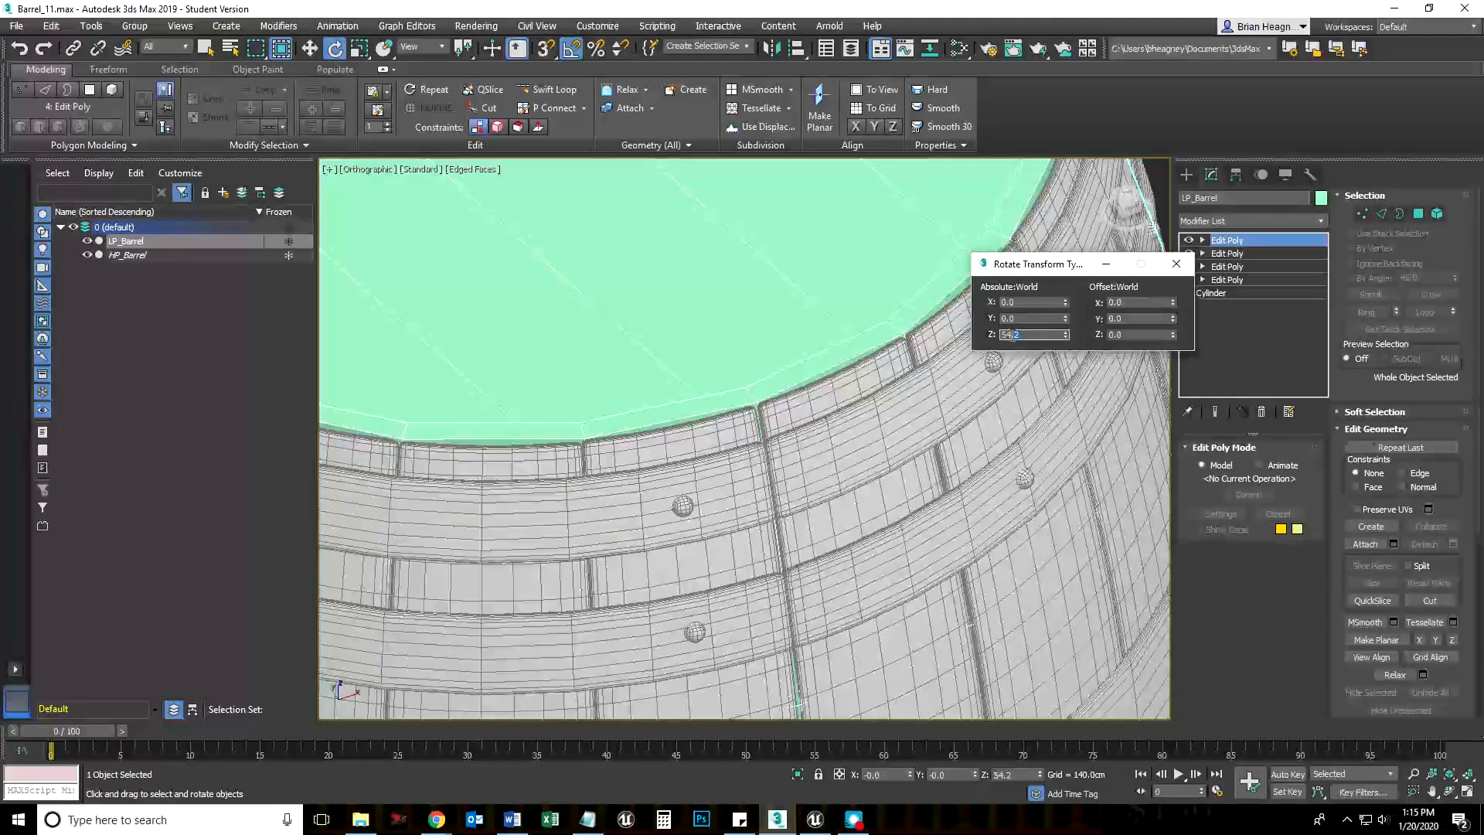
left_click(1065, 337)
left_click(1065, 336)
middle_click_drag(818, 503, 799, 533, "alt")
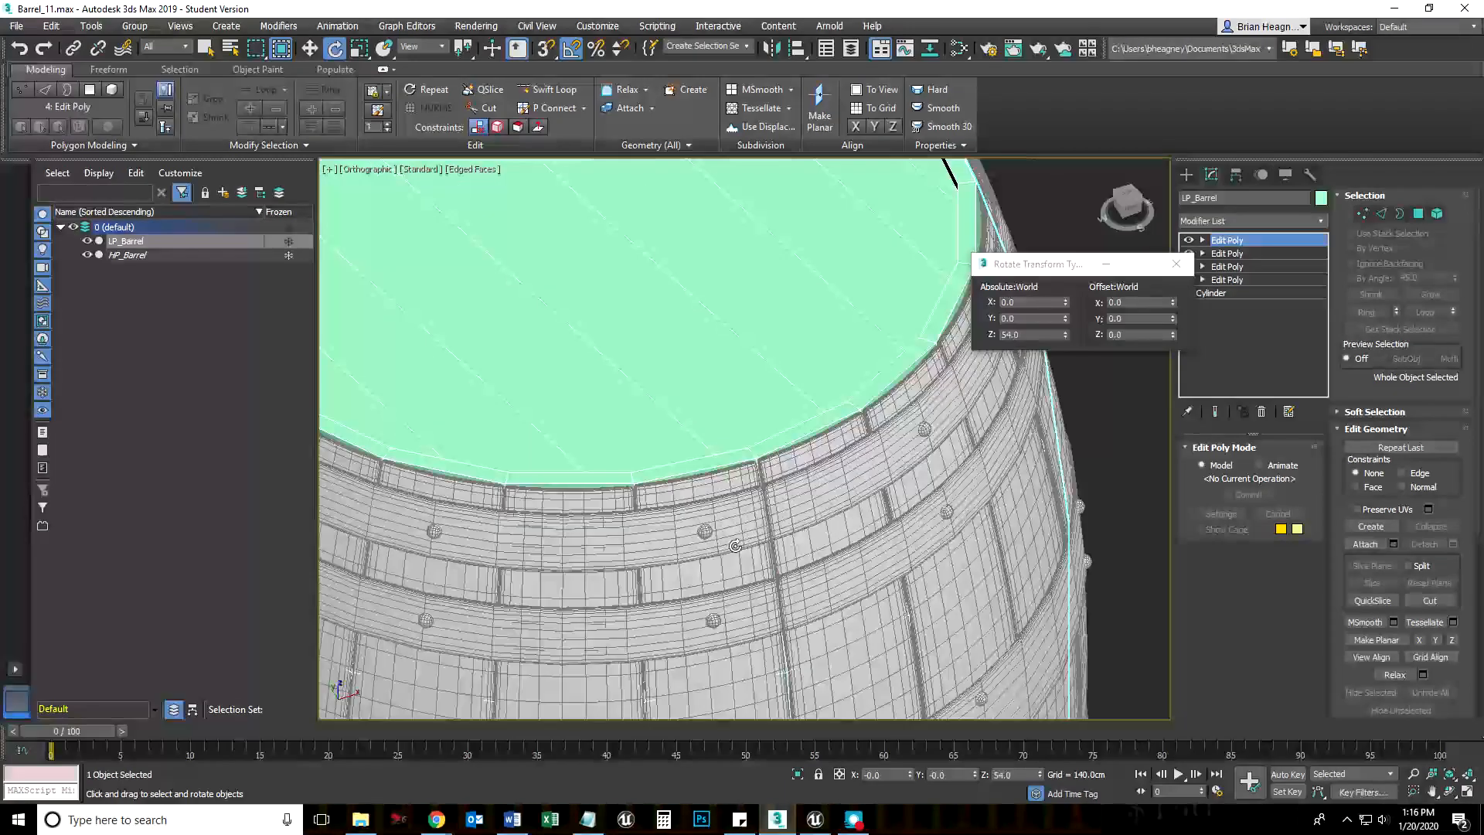
Step: Examine in wireframe how LP_Barrel's rim vertices meet HP_Barrel's stave seams, and close the Rotate Transform Type-In
scroll(699, 468, "up", 5)
key("F3")
scroll(685, 490, "down", 5)
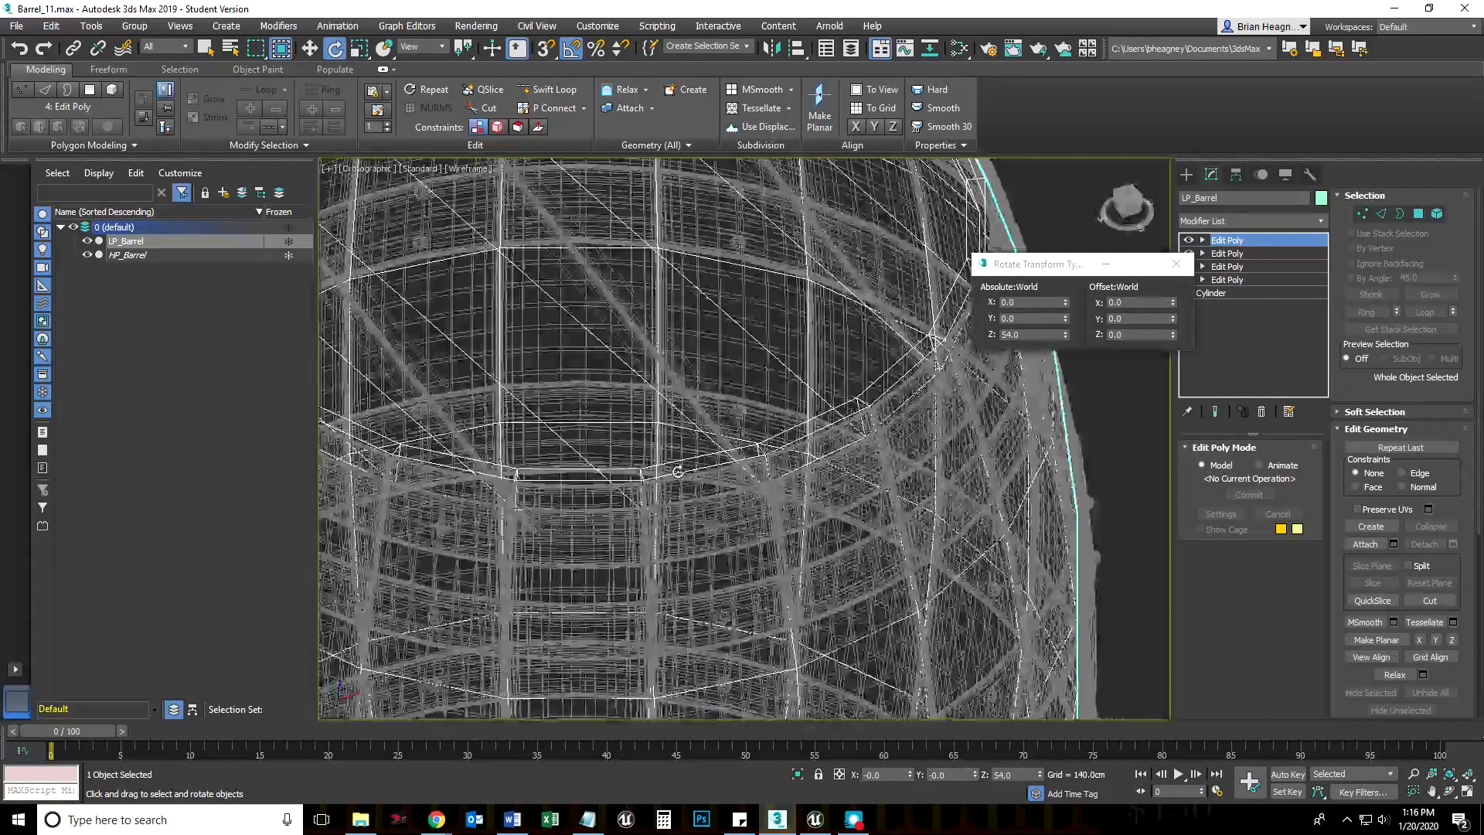
scroll(678, 472, "down", 3)
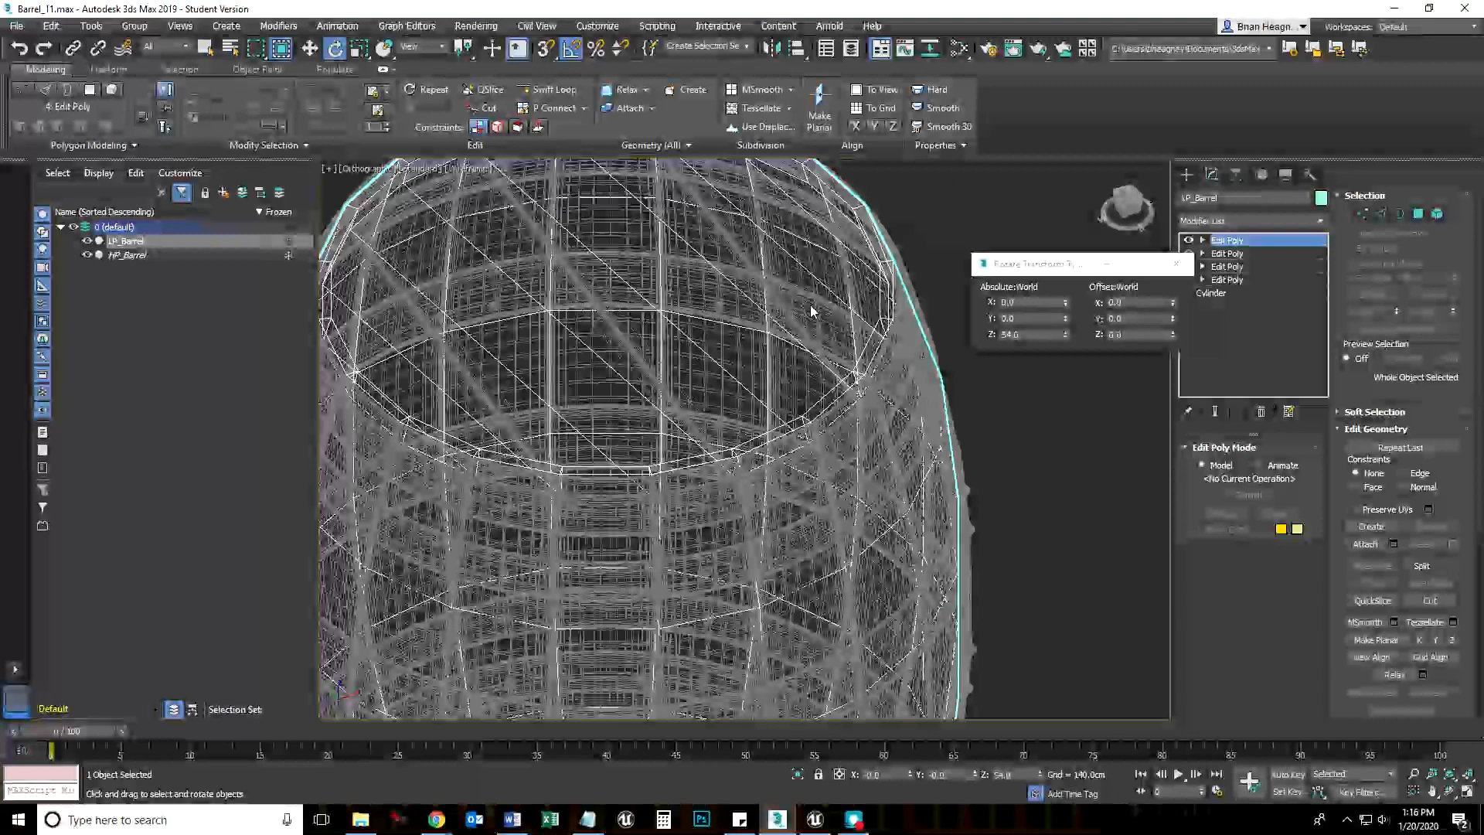
middle_click_drag(741, 320, 712, 400)
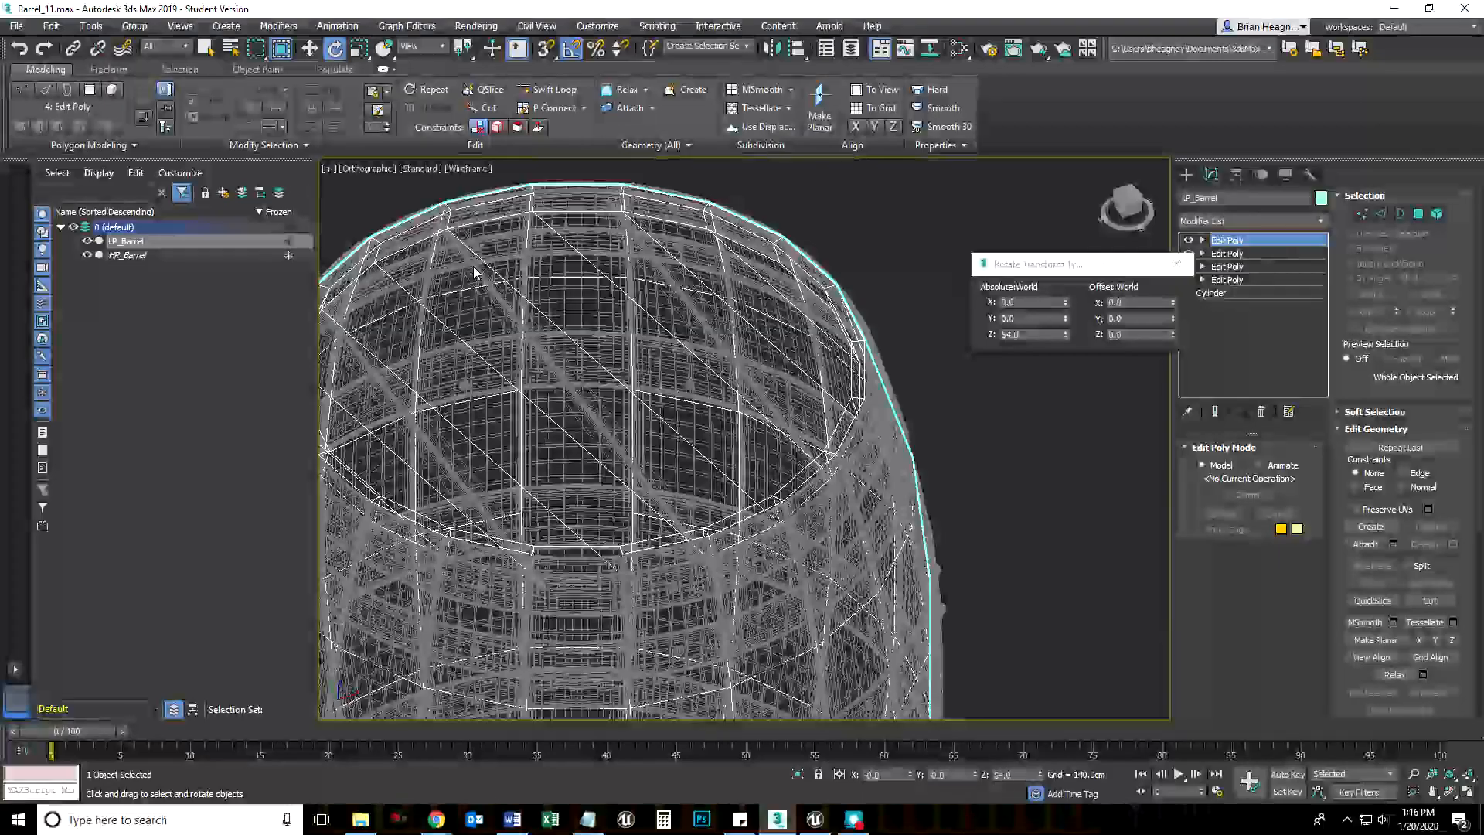
scroll(549, 388, "down", 2)
scroll(553, 398, "up", 2)
scroll(692, 555, "up", 3)
scroll(696, 549, "down", 3)
scroll(754, 506, "up", 2)
left_click(1177, 265)
Step: Inspect LP_Barrel's cap and rim at Polygon level in wireframe and Edged Faces display, and return to the whole object
scroll(758, 450, "down", 3)
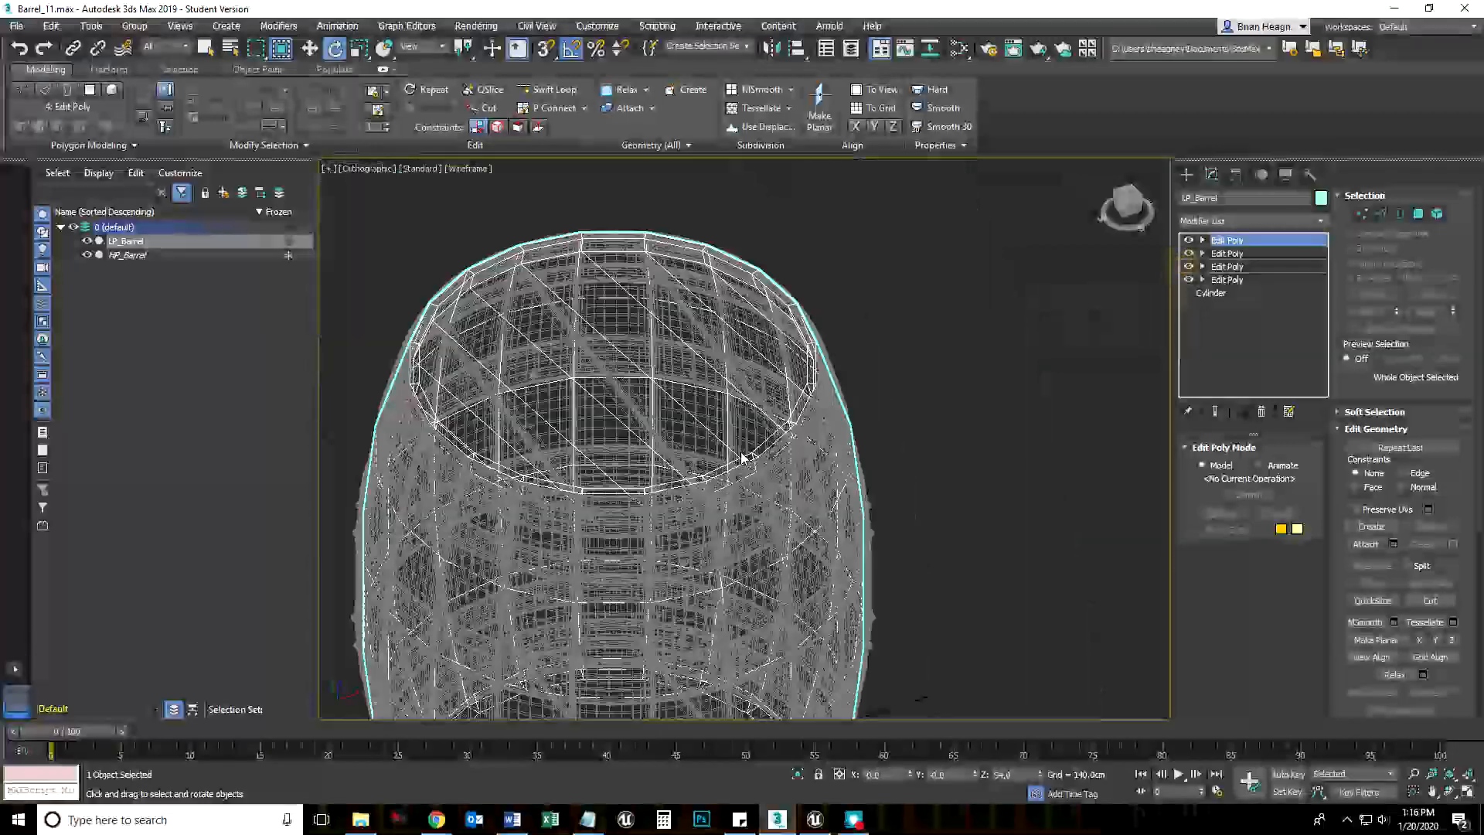
middle_click_drag(747, 457, 779, 402)
key("4")
middle_click_drag(1011, 413, 999, 412)
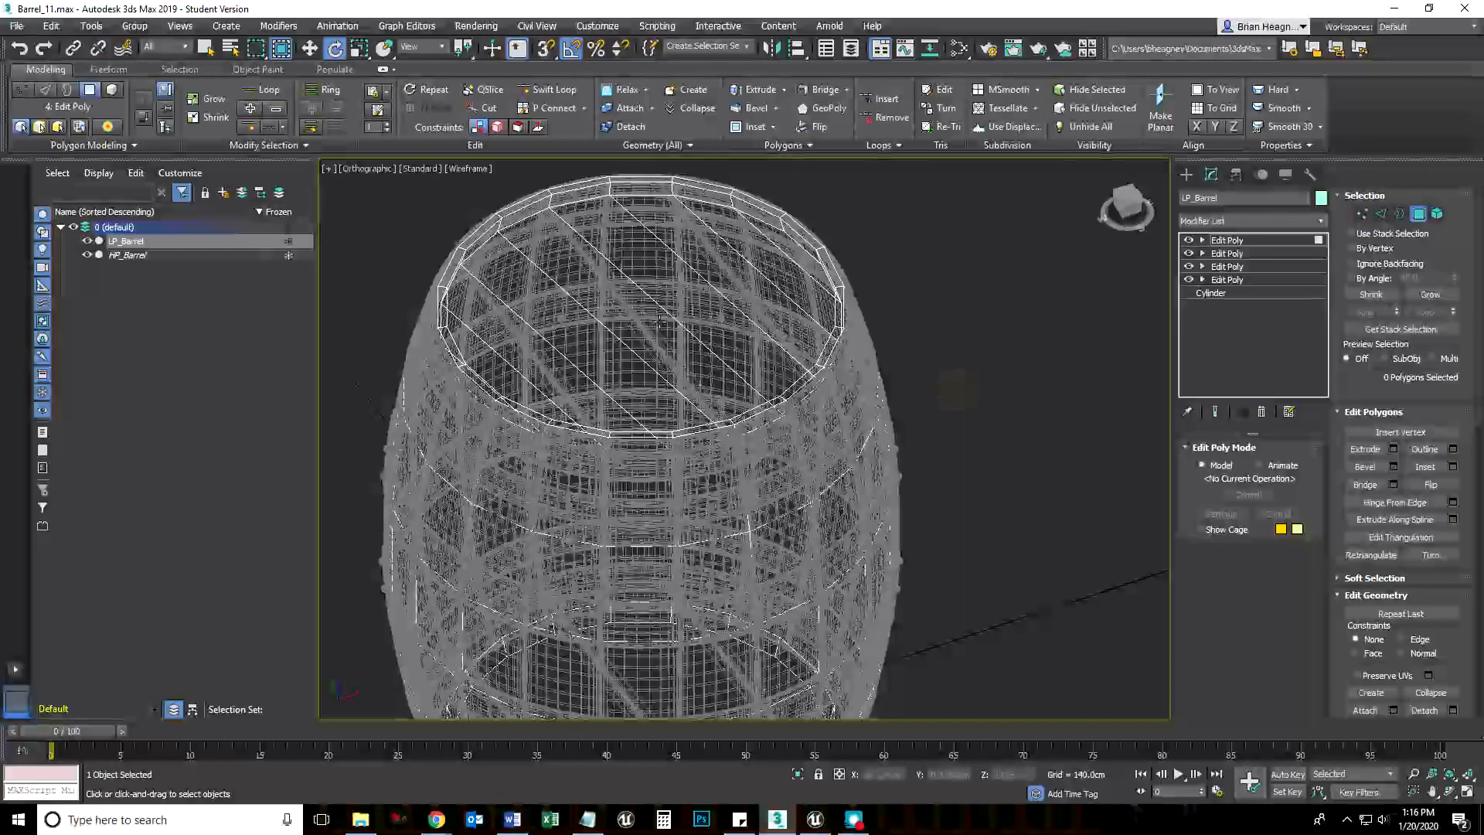
scroll(804, 501, "down", 5)
scroll(804, 501, "up", 6)
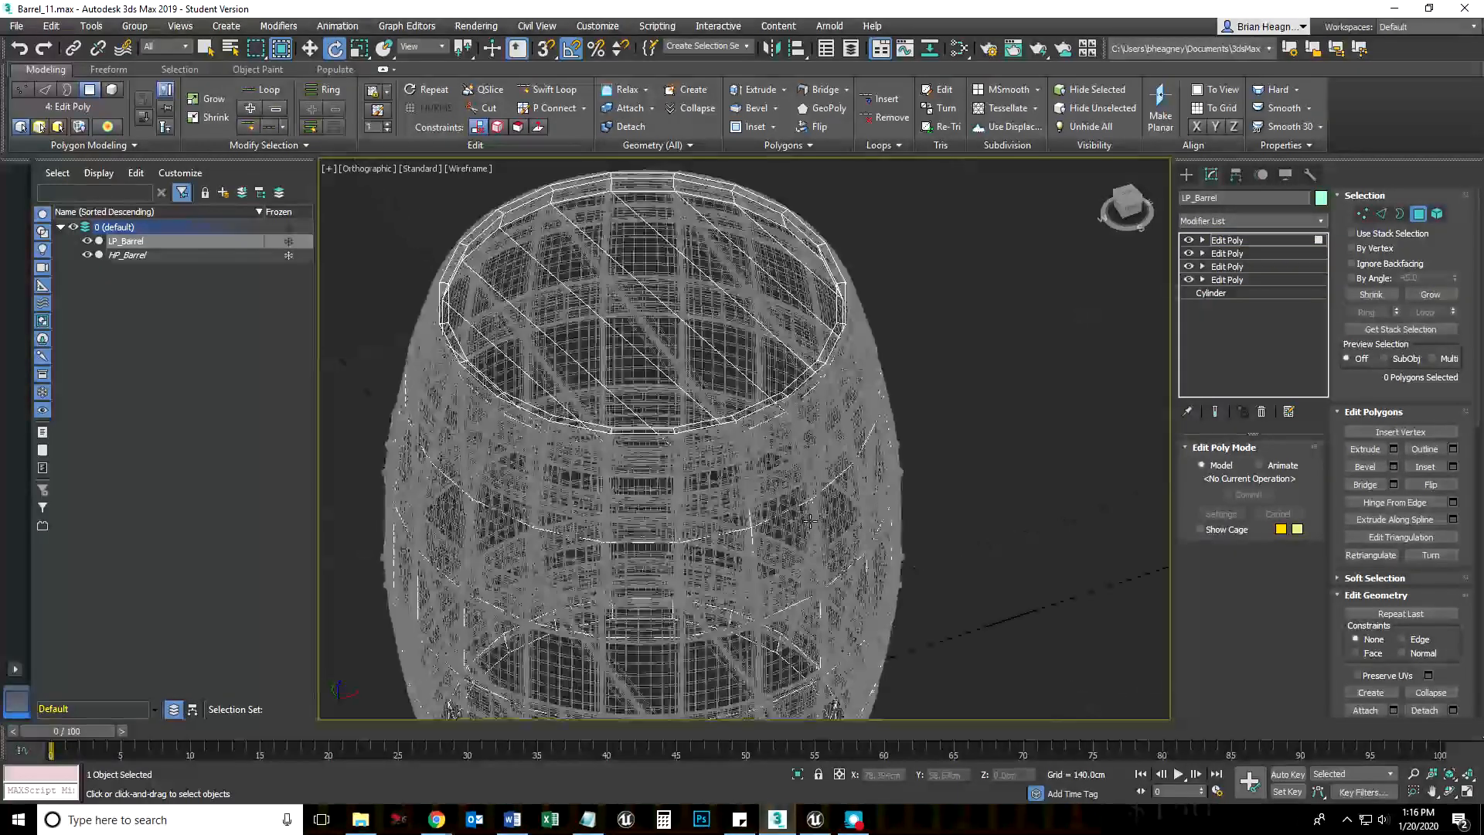
middle_click_drag(806, 517, 855, 447)
key("F3")
scroll(903, 511, "down", 4)
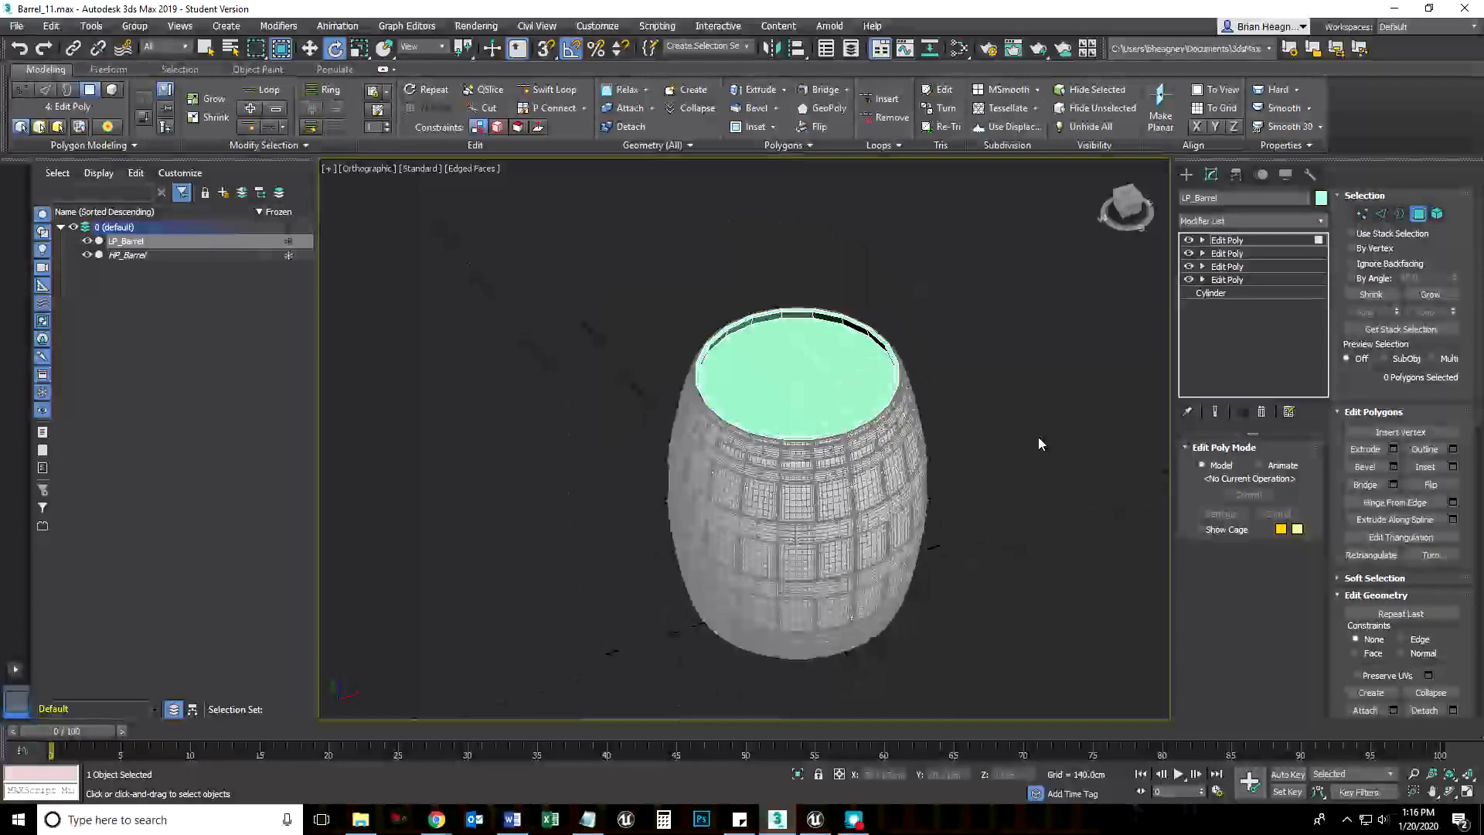
middle_click_drag(992, 578, 935, 525)
left_click(1421, 216)
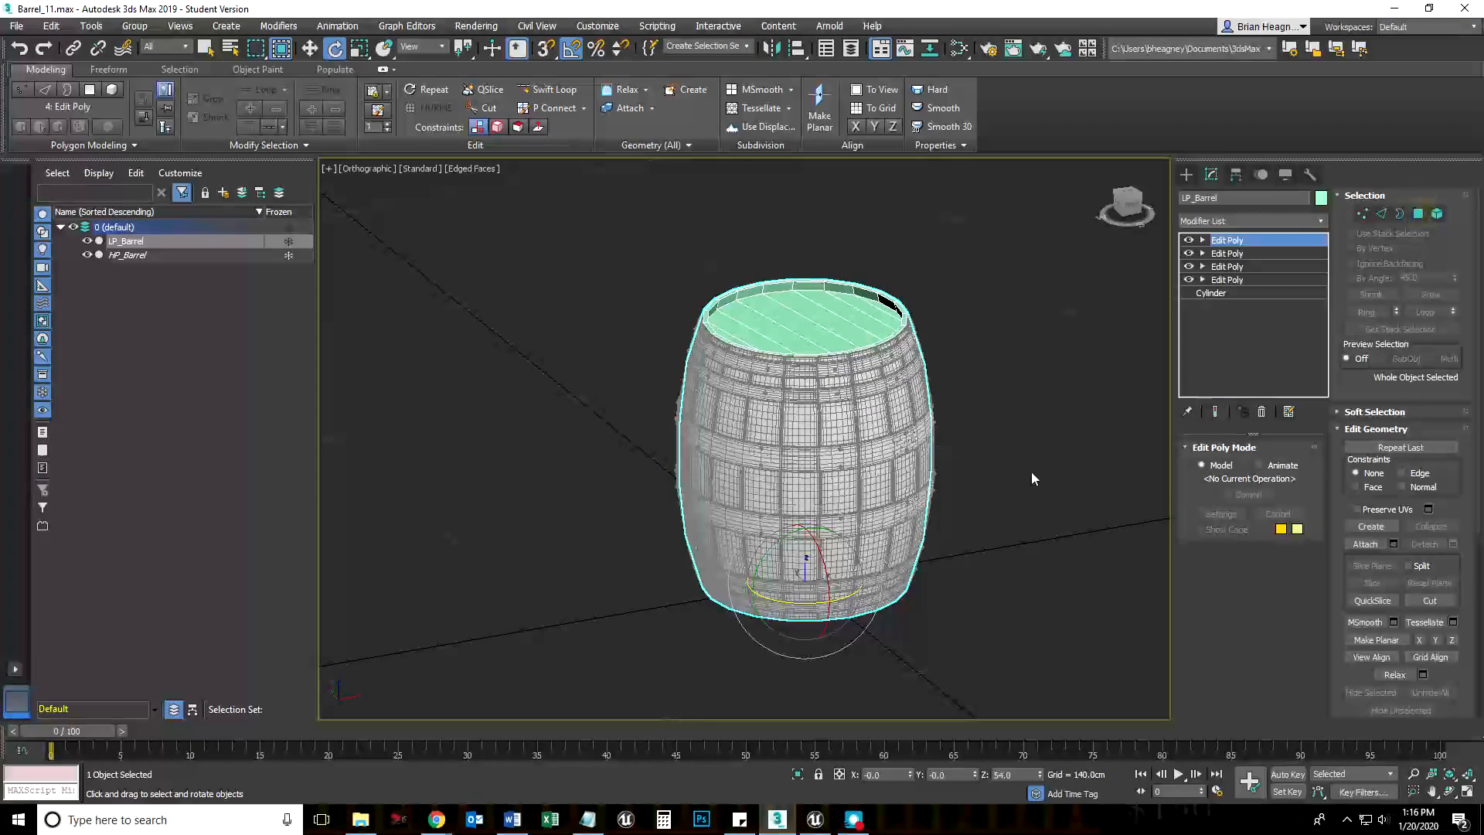
Step: Try a Symmetry modifier with the X mirror axis on LP_Barrel and check how it mirrors the cap's polygons
middle_click_drag(974, 429, 858, 420)
scroll(858, 420, "down", 2)
scroll(858, 420, "up", 4)
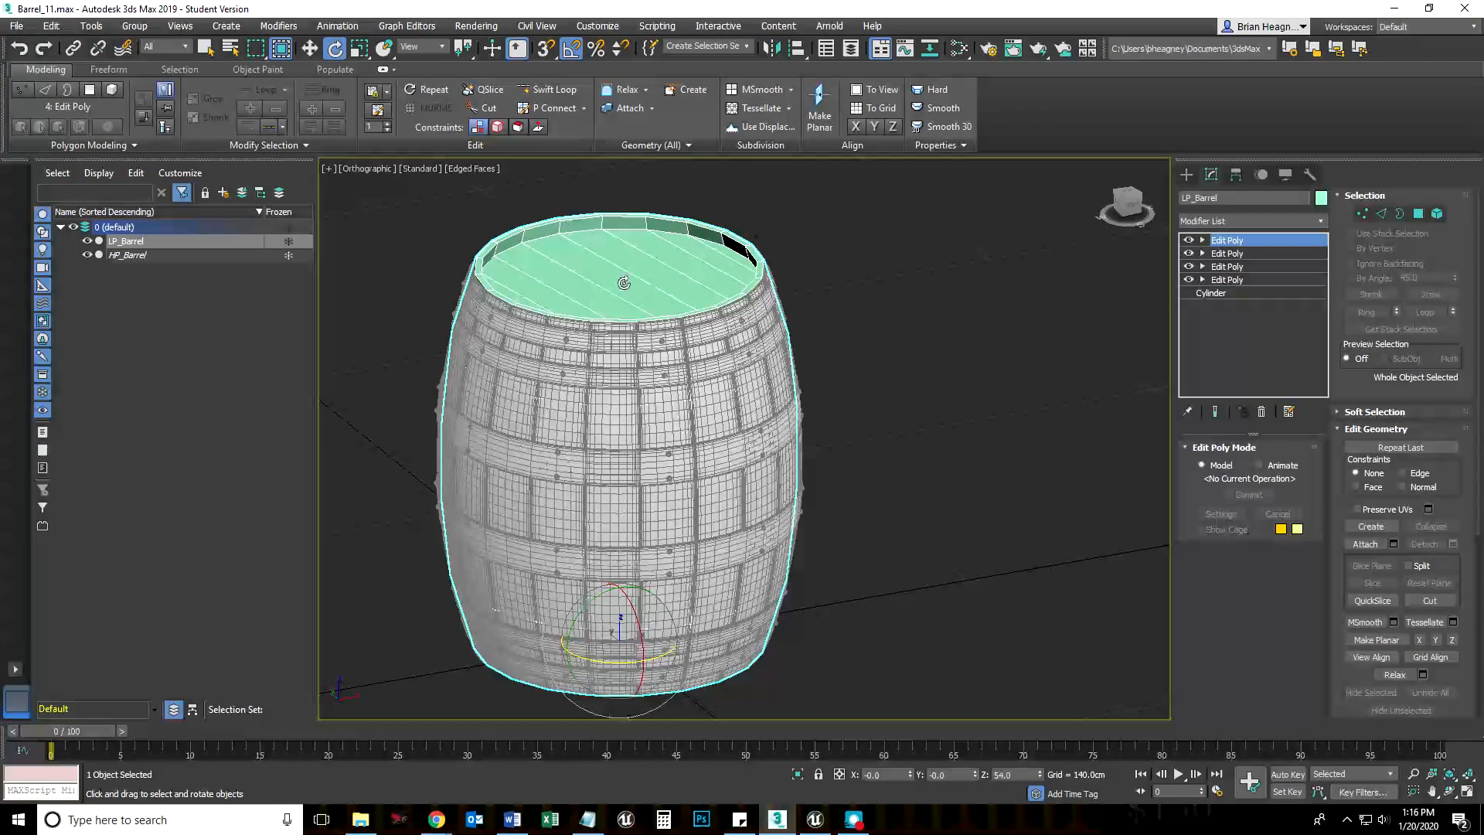
mouse_move(930, 601)
middle_mouse_down("alt")
mouse_move(943, 430)
mouse_move(919, 615)
middle_mouse_up("alt")
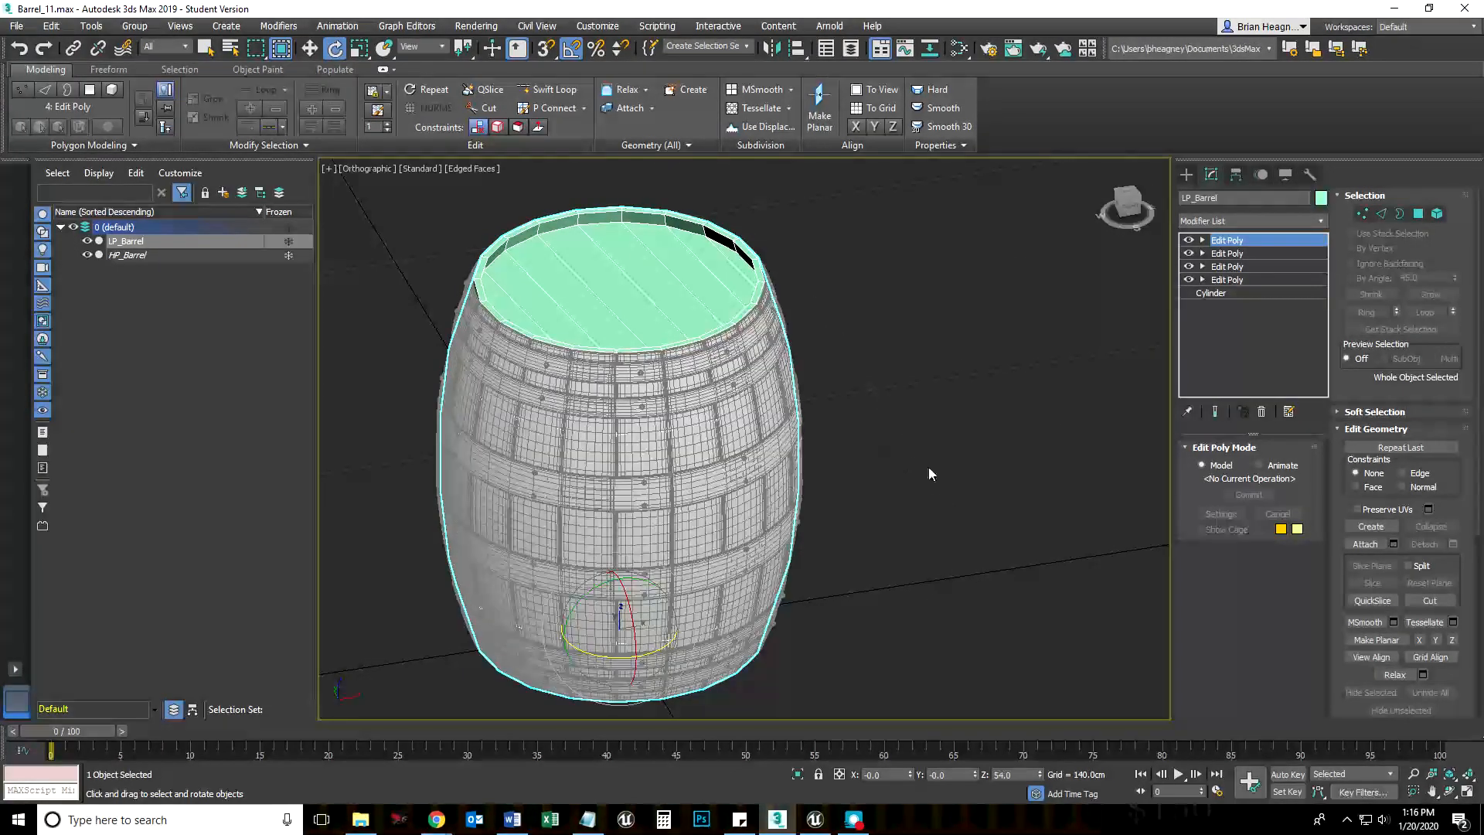
left_click(1321, 221)
scroll(1257, 607, "down", 15)
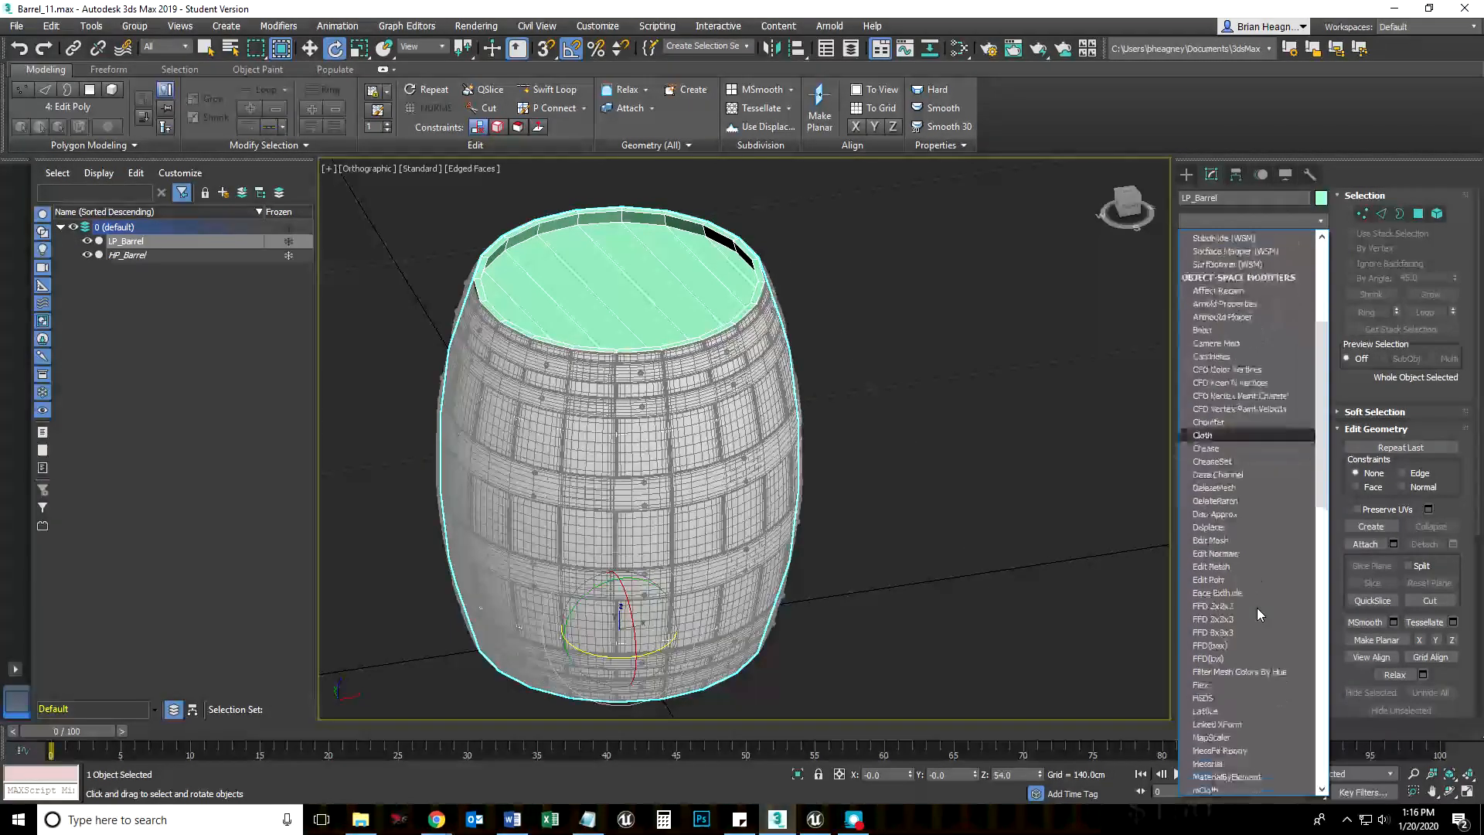
scroll(1257, 608, "down", 5)
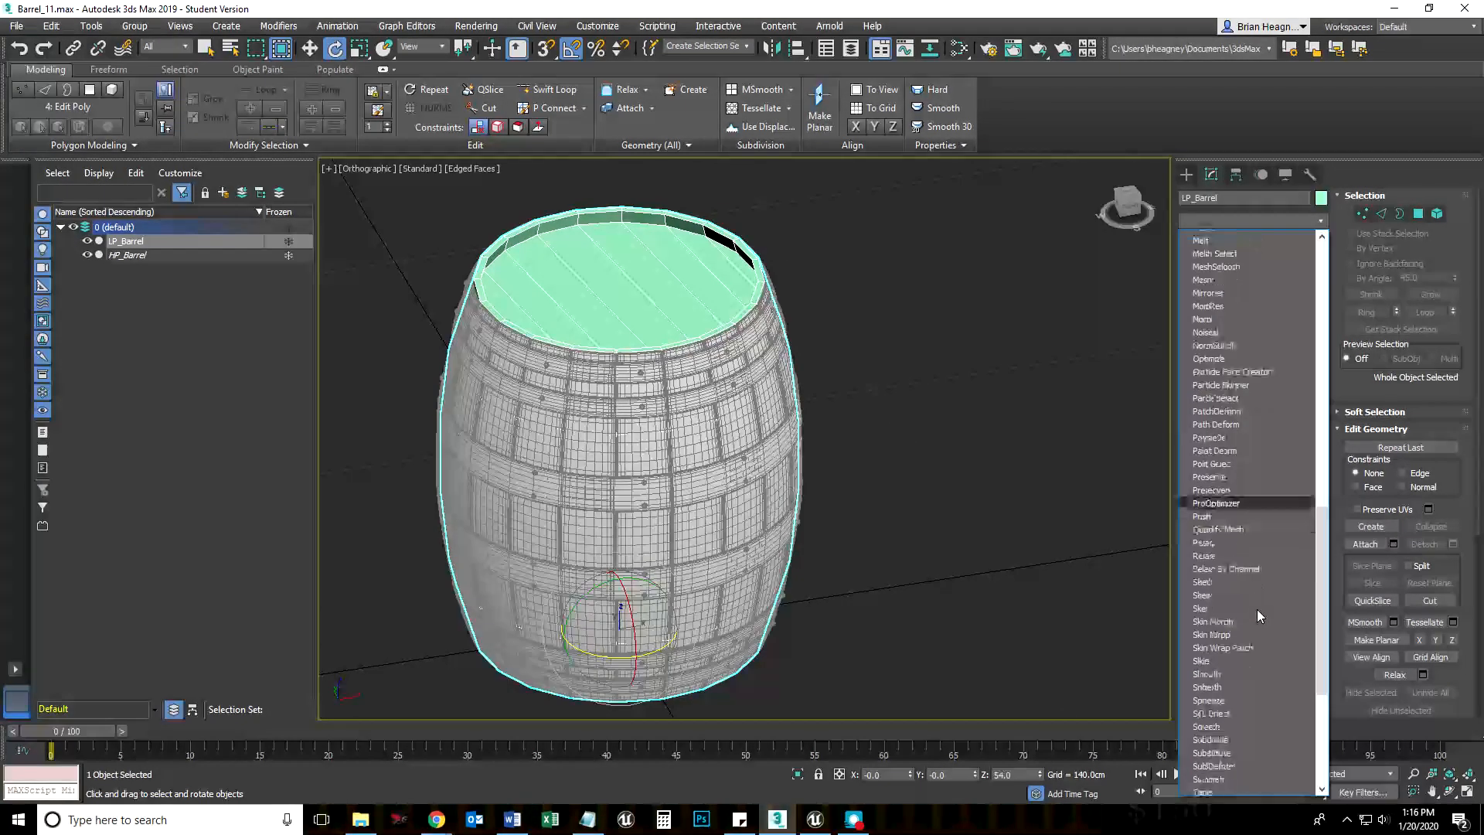
scroll(1260, 614, "down", 3)
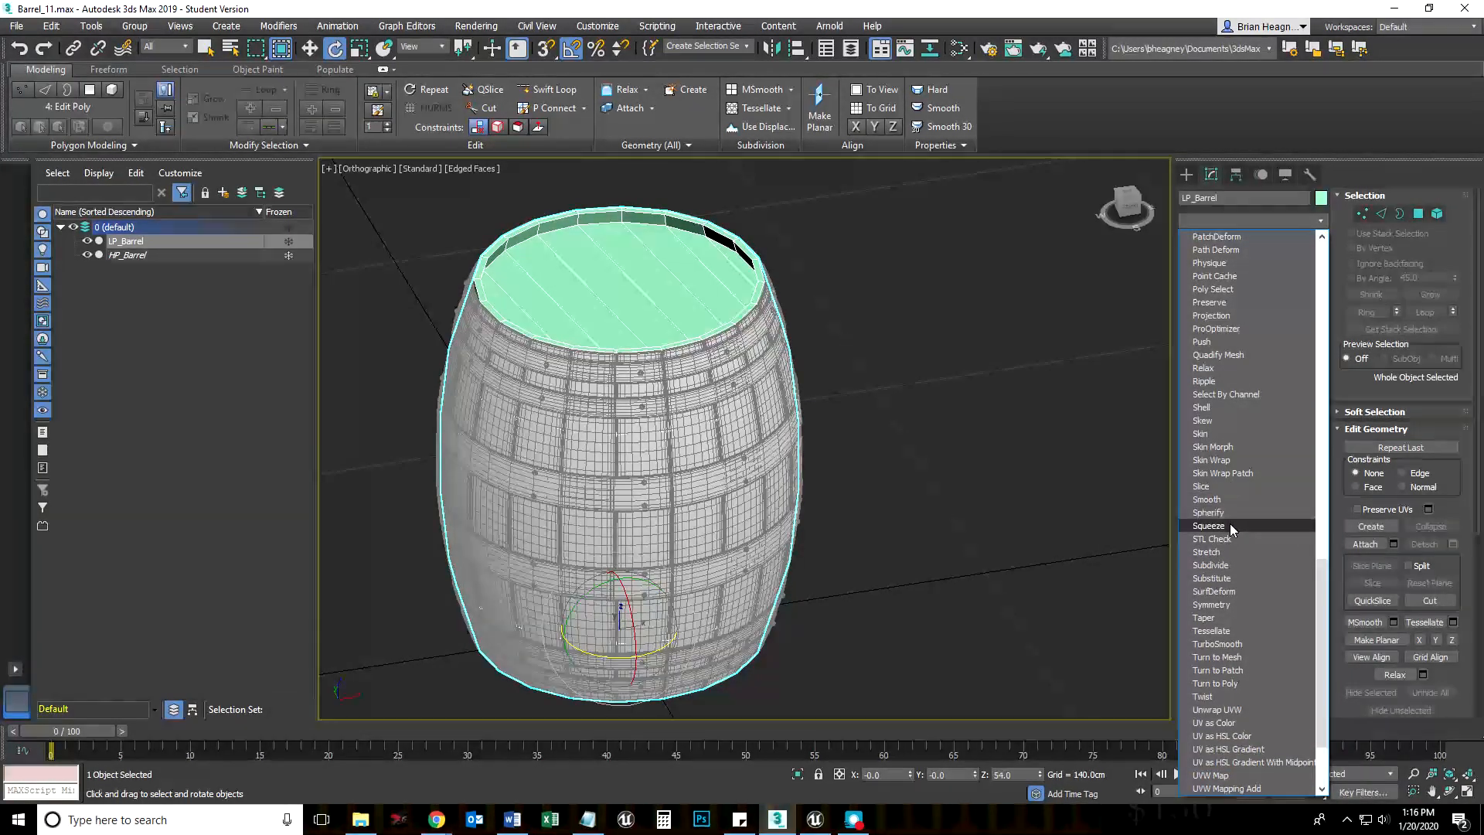
left_click(1212, 607)
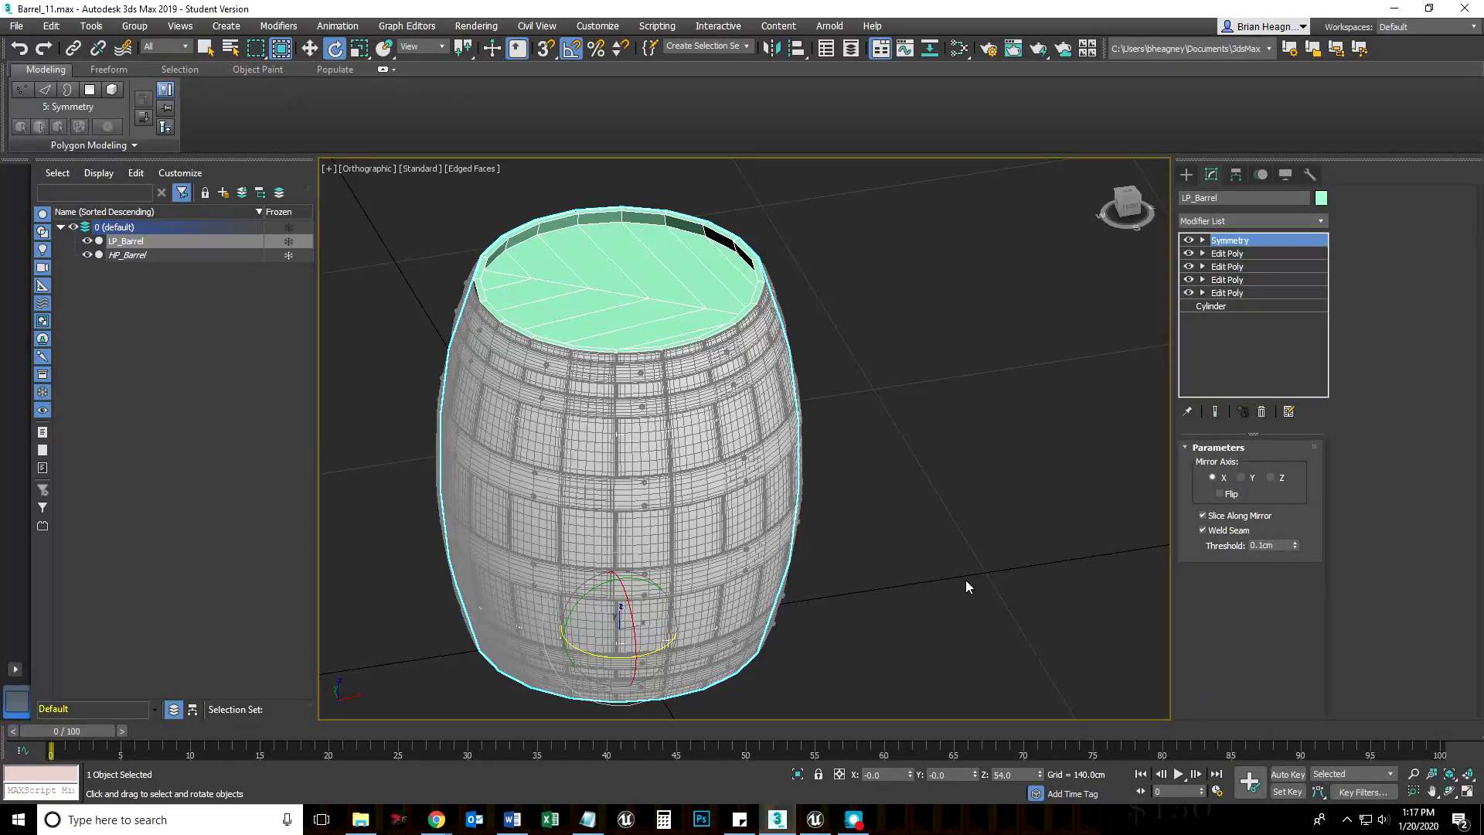
middle_click_drag(967, 586, 648, 363, "alt")
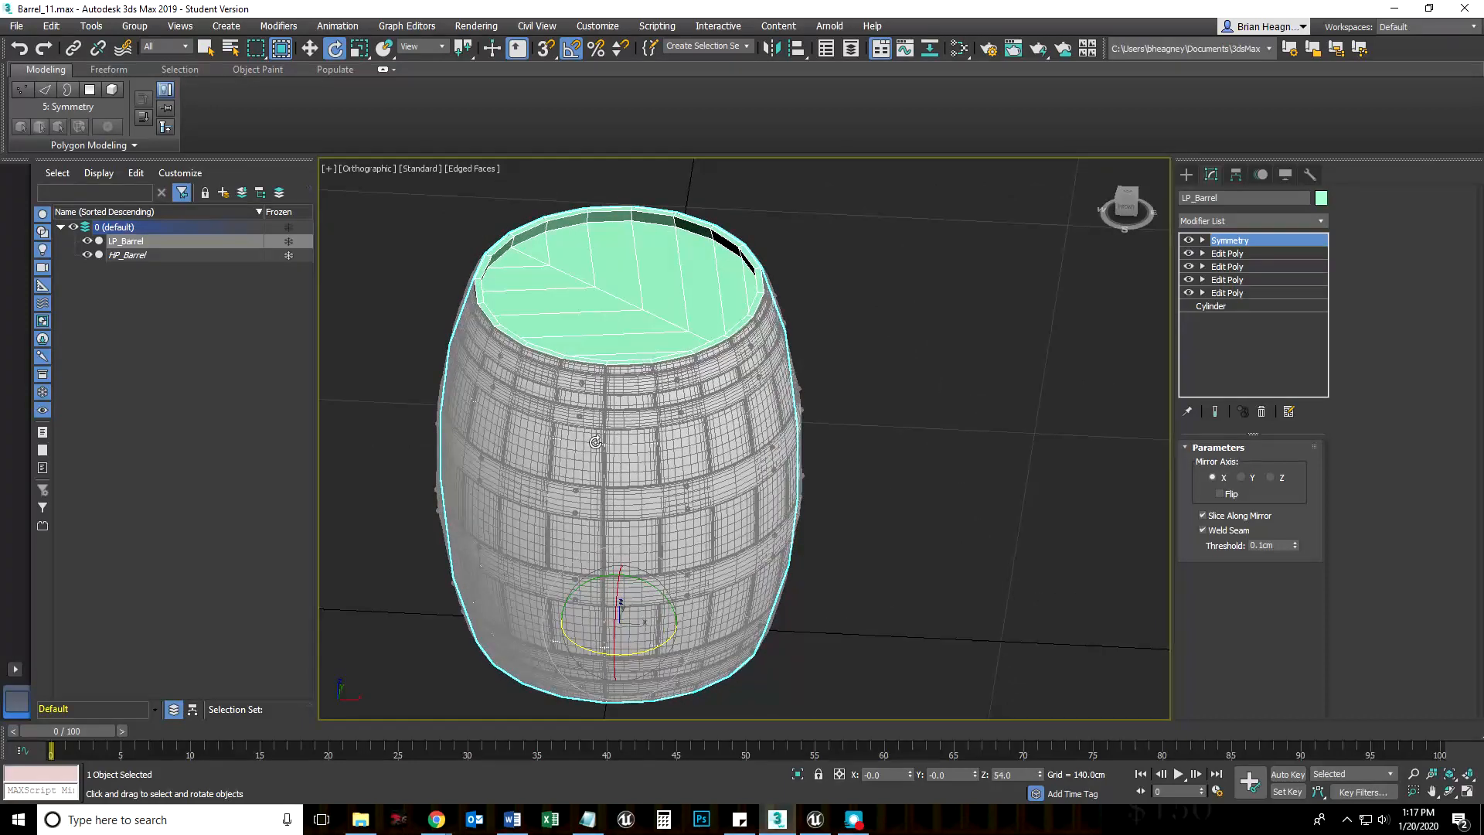
Step: Try the Z mirror axis on LP_Barrel's Symmetry modifier, undo it, and remove the modifier from the stack
left_click(1203, 241)
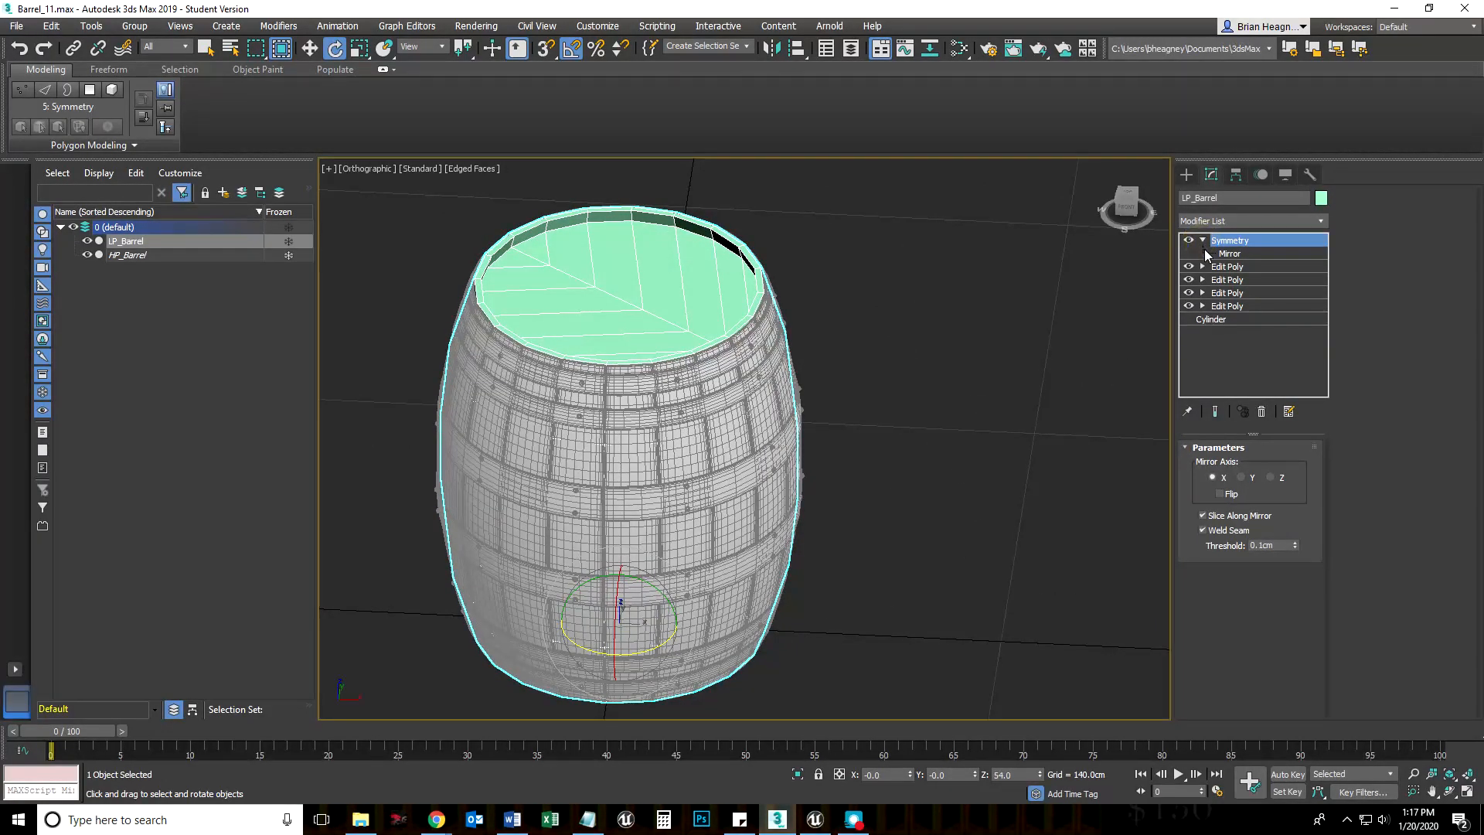
left_click(1272, 477)
middle_click_drag(911, 470, 875, 330)
middle_click_drag(879, 494, 932, 475, "alt")
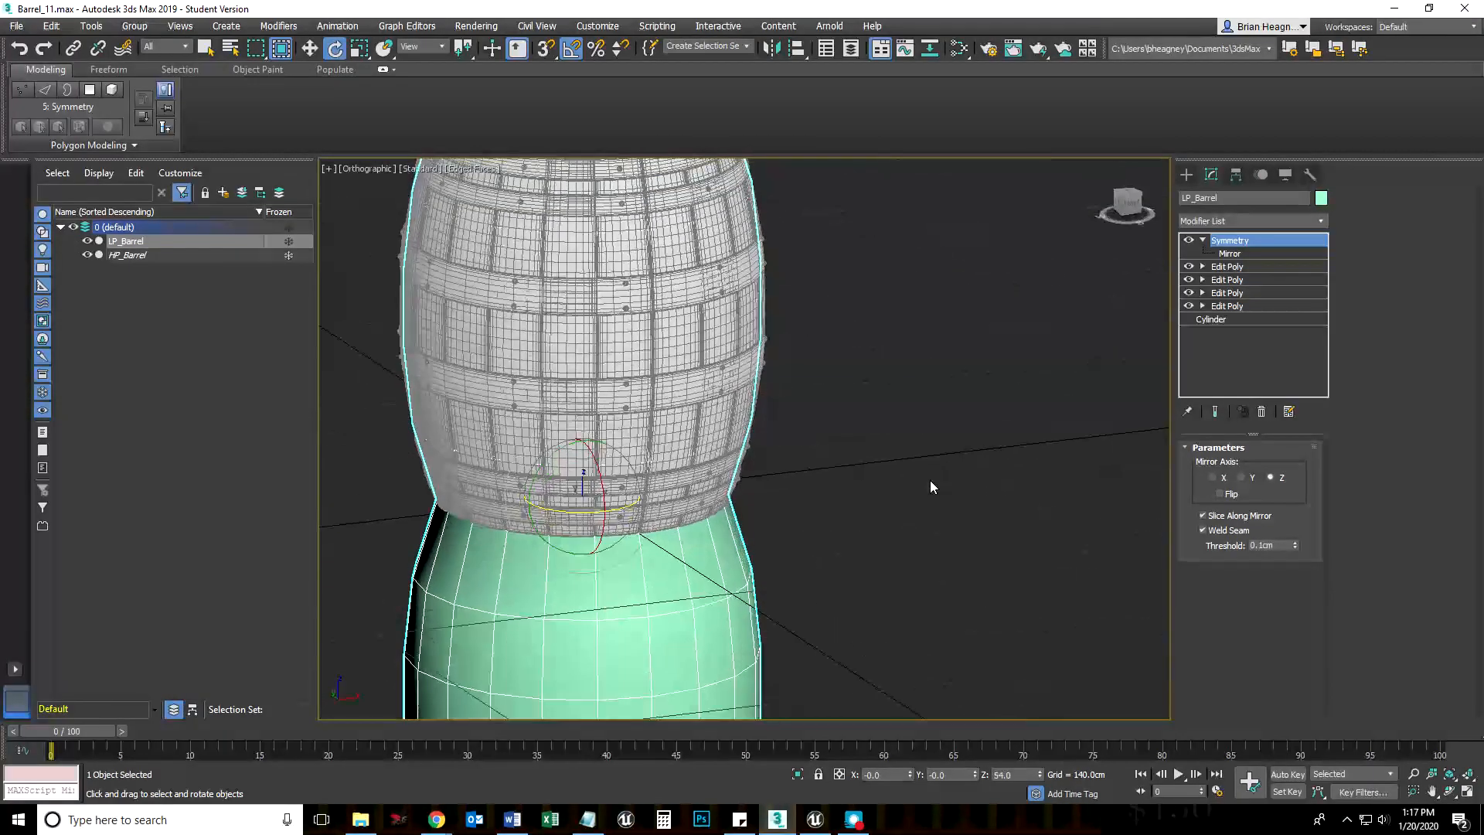
key("ctrl+z")
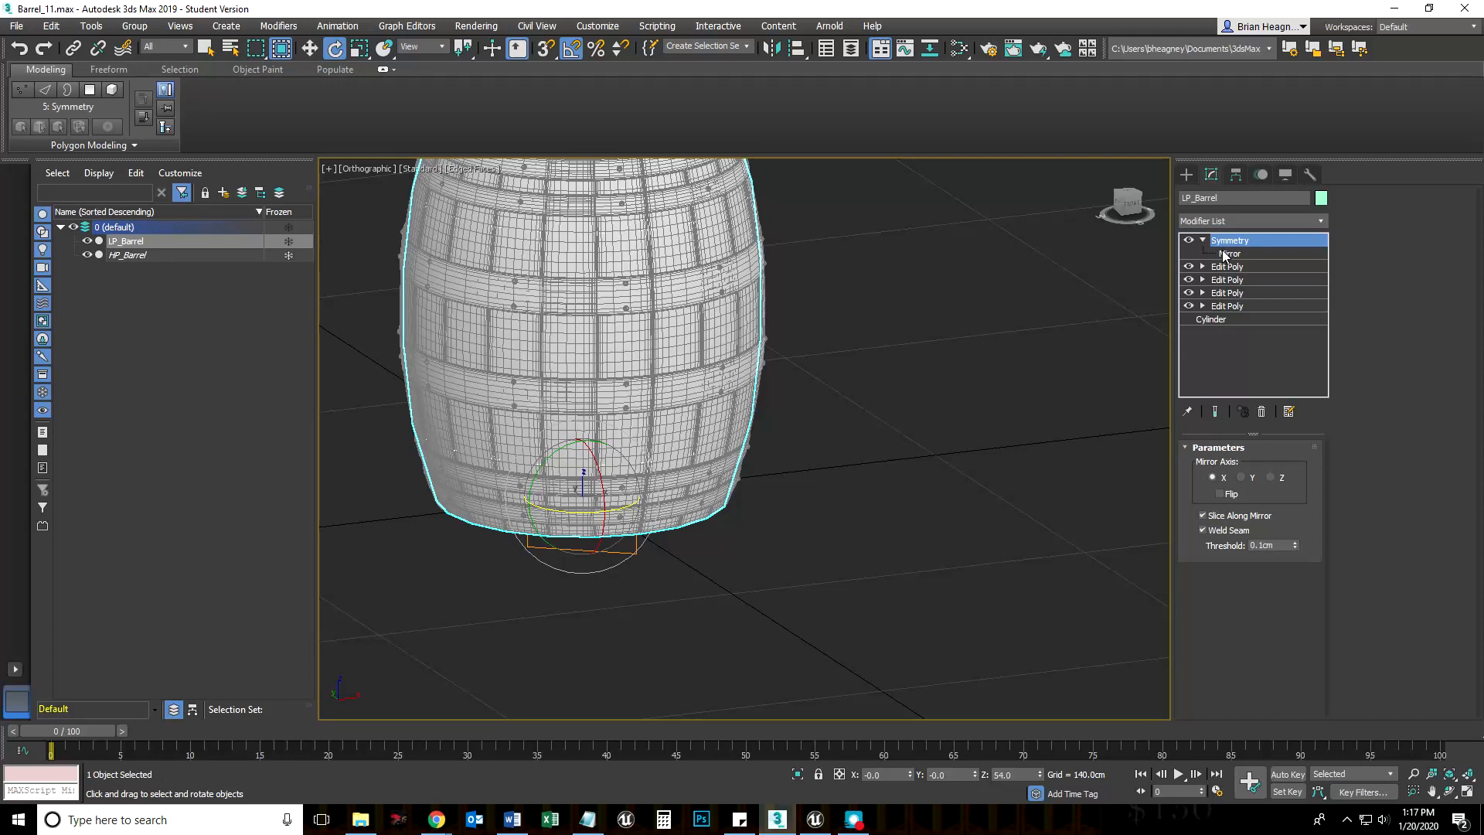
left_click(1262, 411)
Step: Center LP_Barrel's pivot to the object using Affect Pivot Only, and turn pivot editing off
middle_click_drag(938, 416, 926, 539)
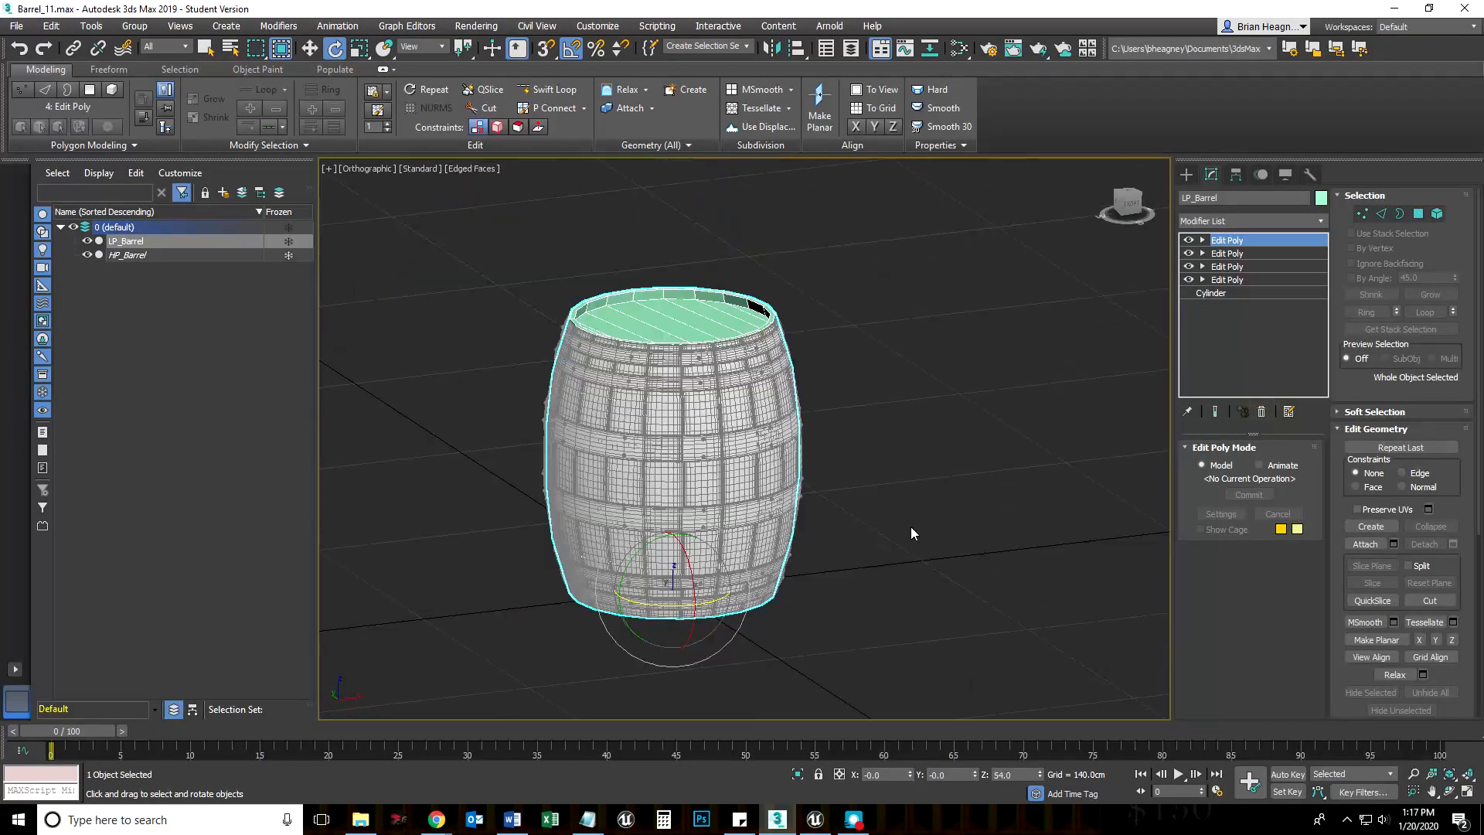
left_click(1237, 176)
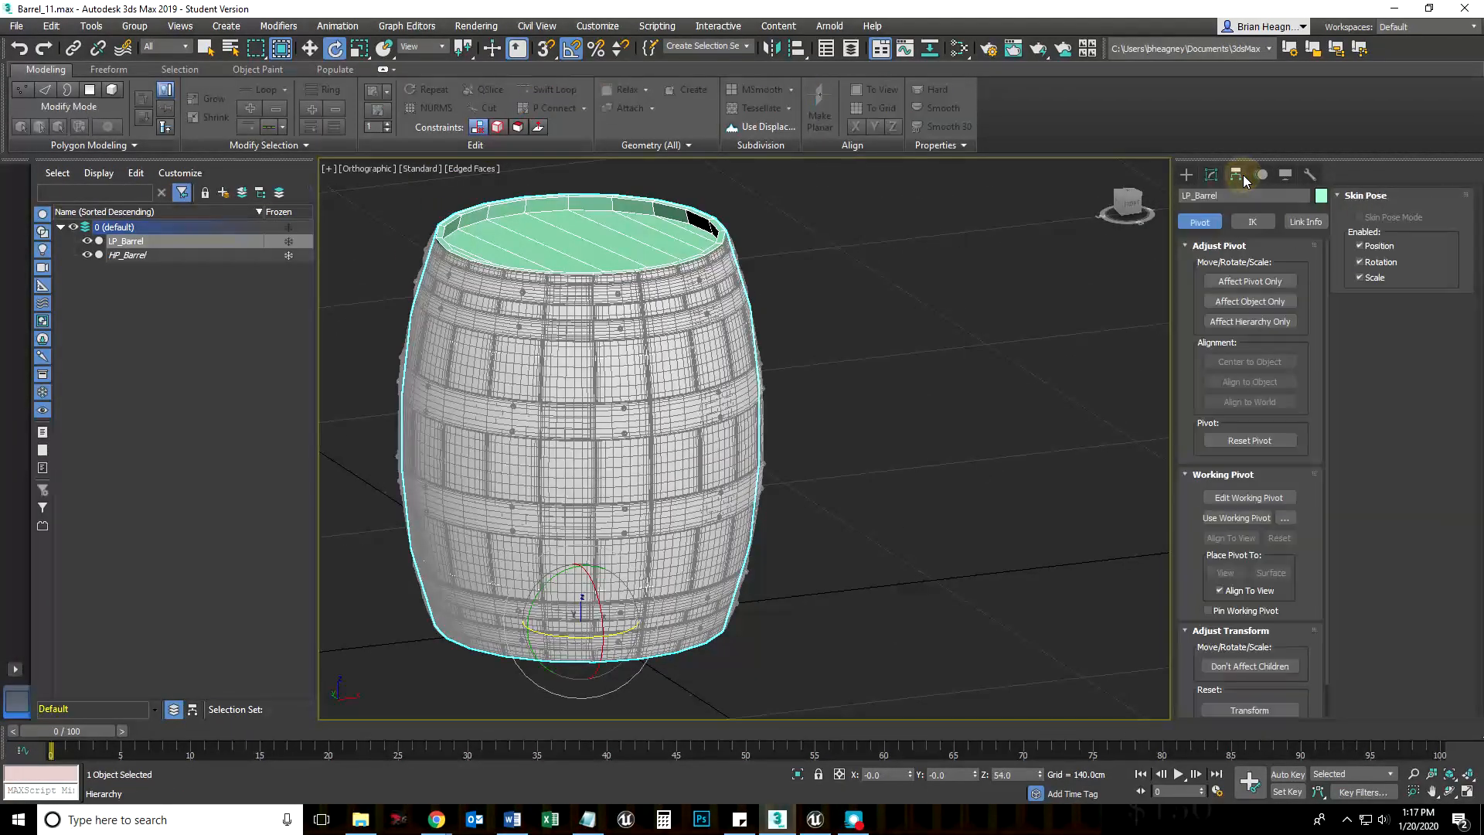
left_click(1234, 286)
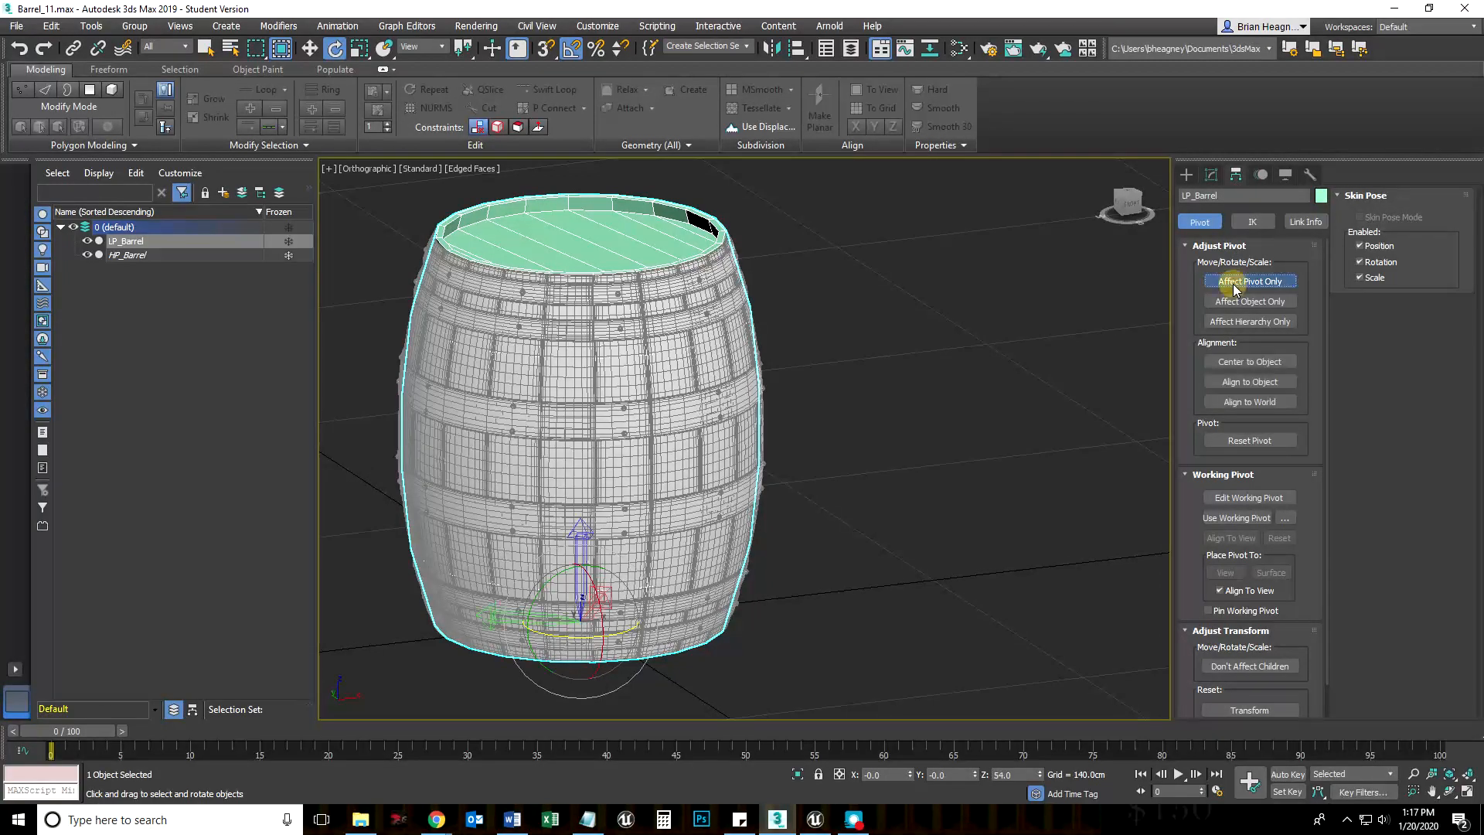
left_click(1249, 363)
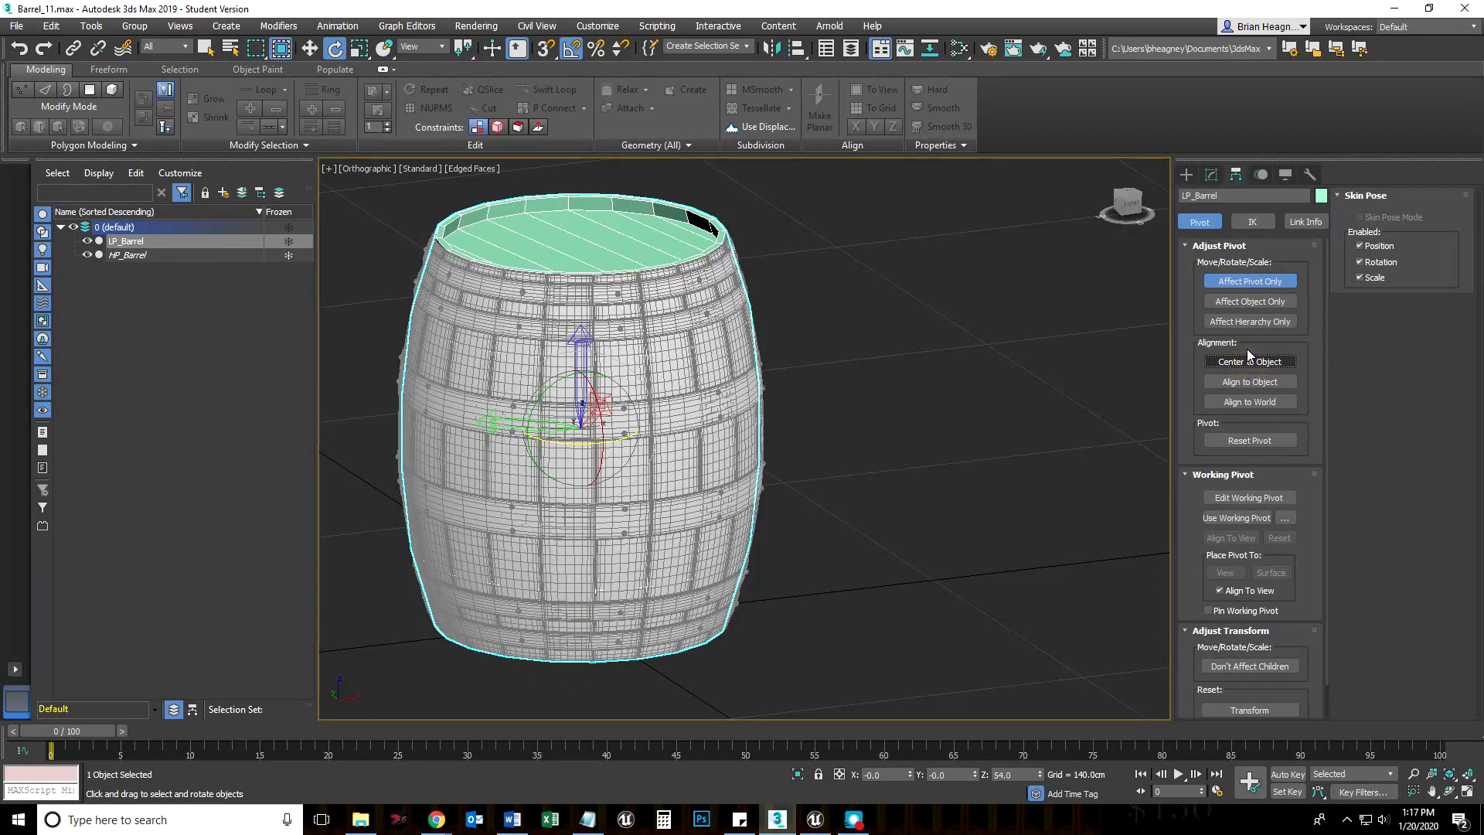
left_click(1250, 280)
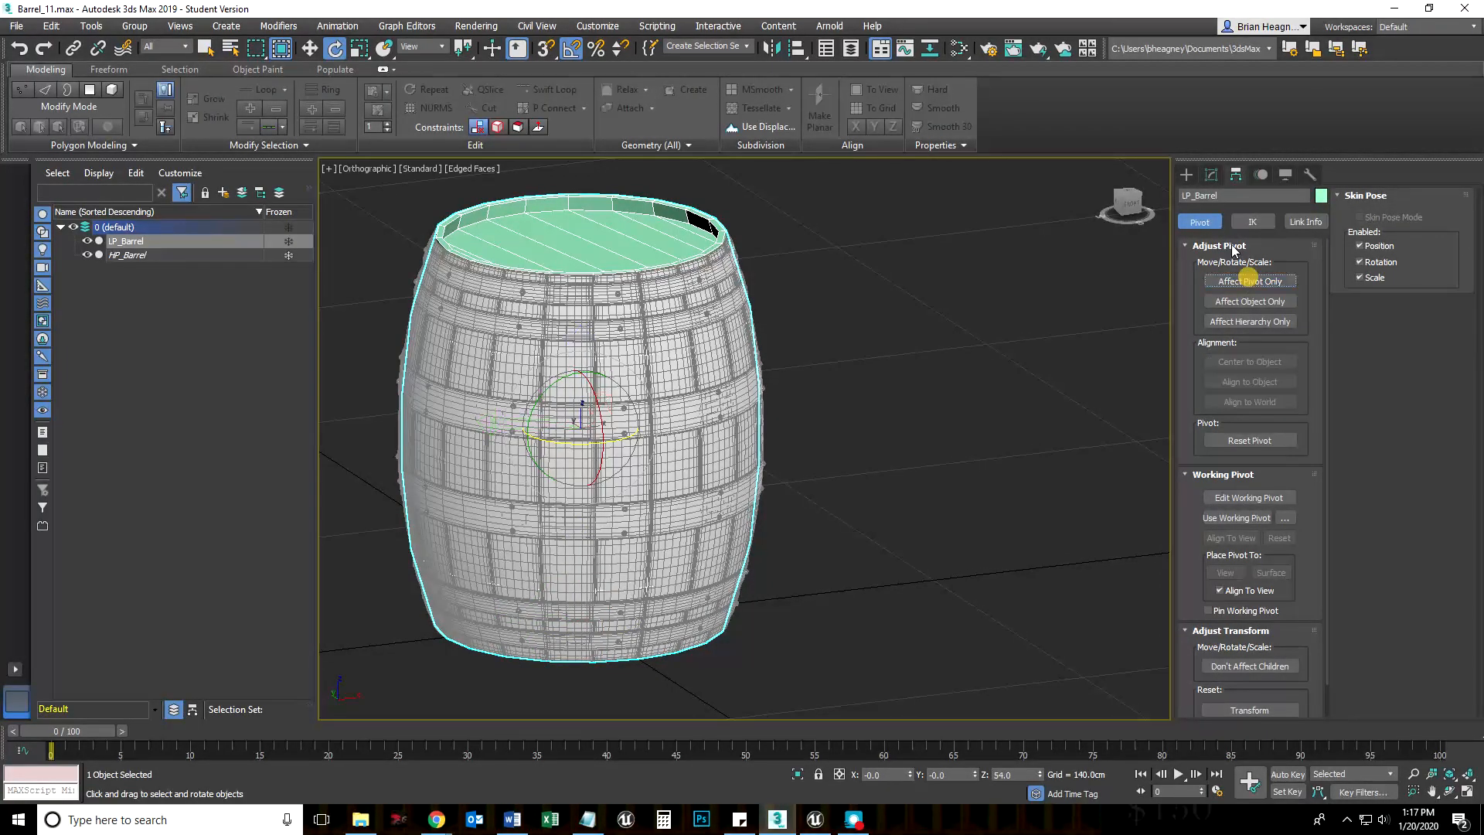
Step: Add a Symmetry modifier to LP_Barrel and set its mirror axis to Z
left_click(1186, 174)
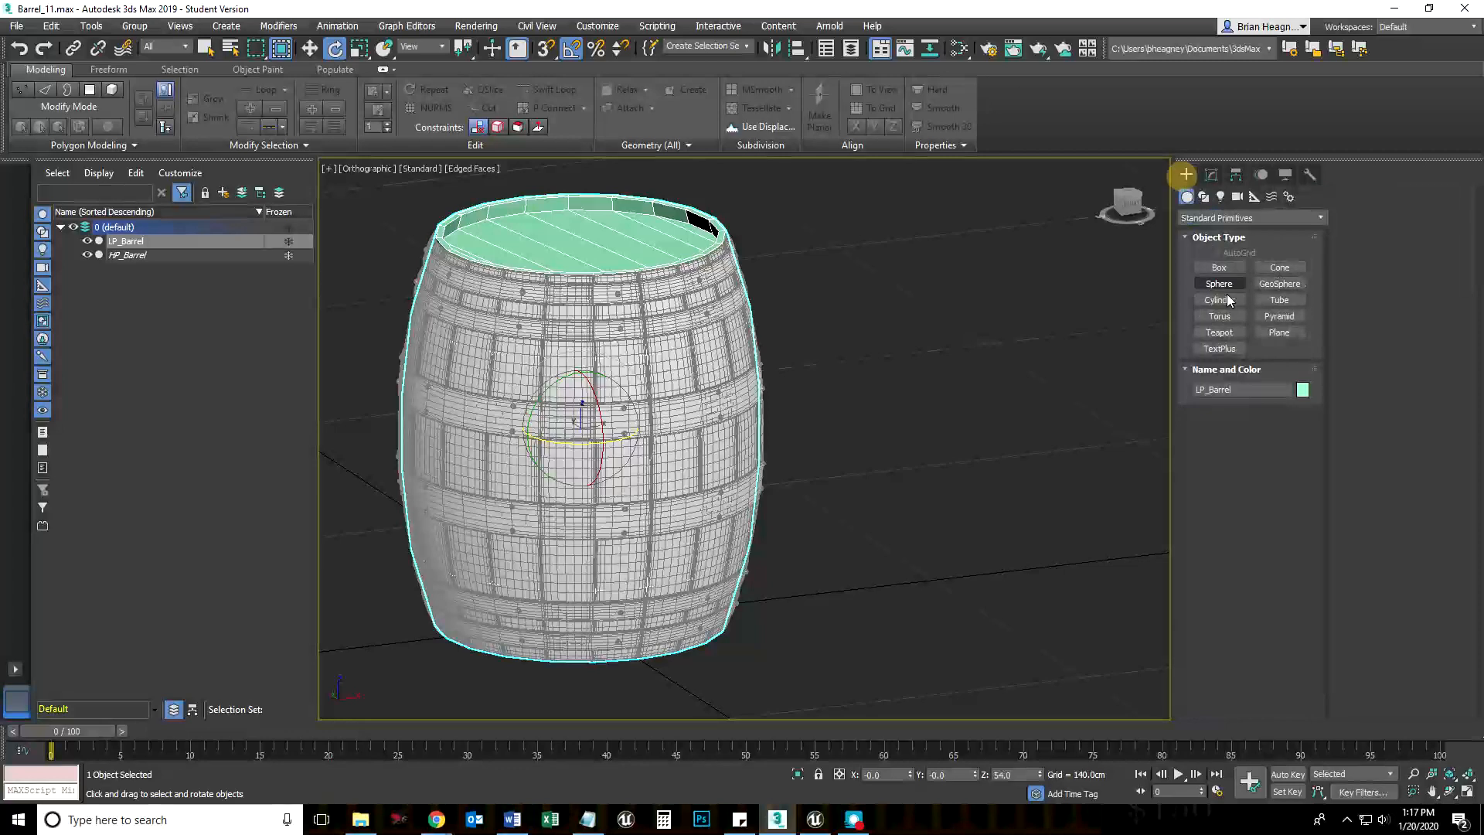
left_click(1211, 174)
left_click(1312, 220)
scroll(1241, 649, "down", 13)
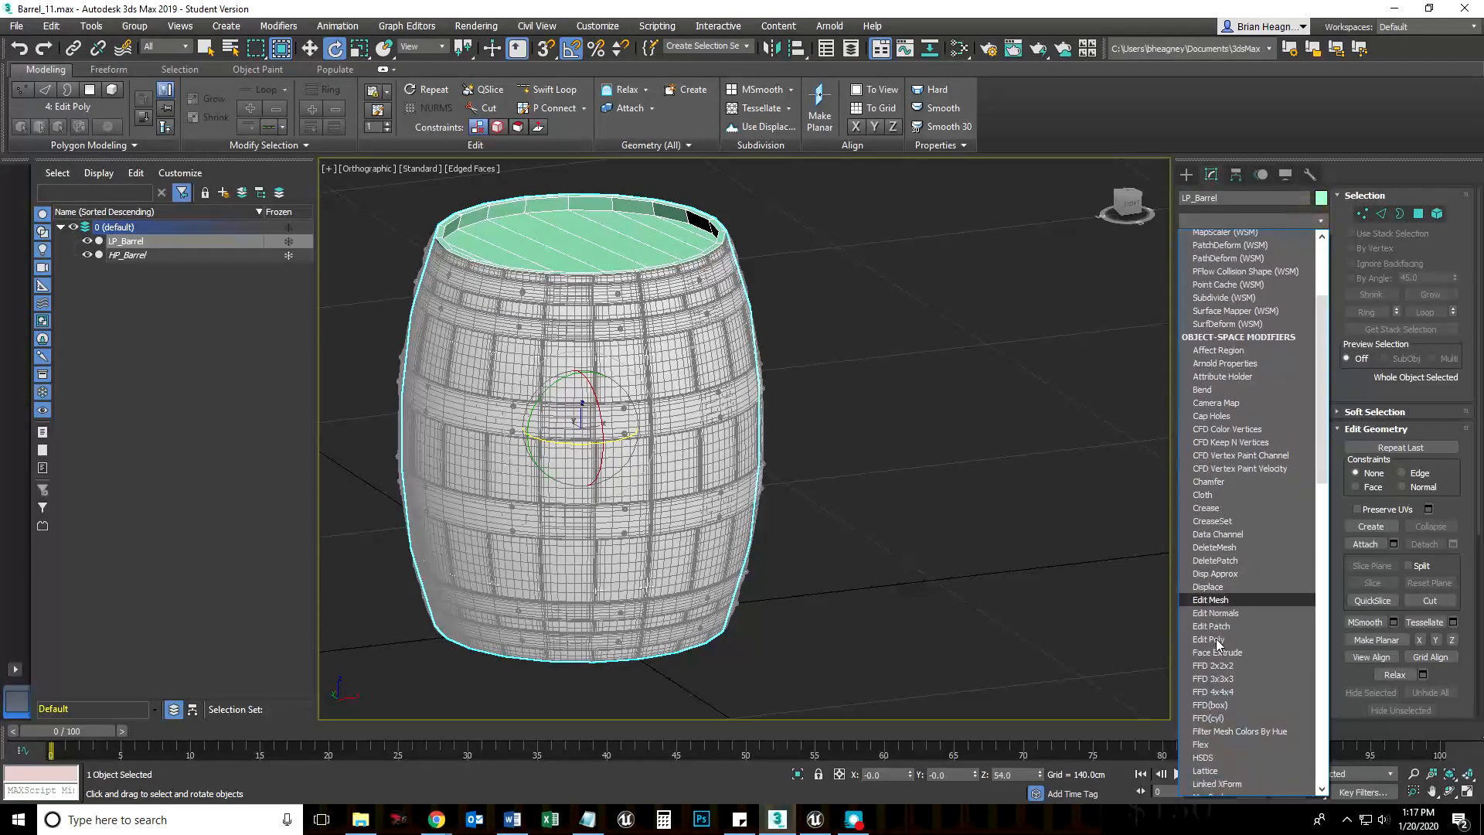
scroll(1247, 679, "down", 6)
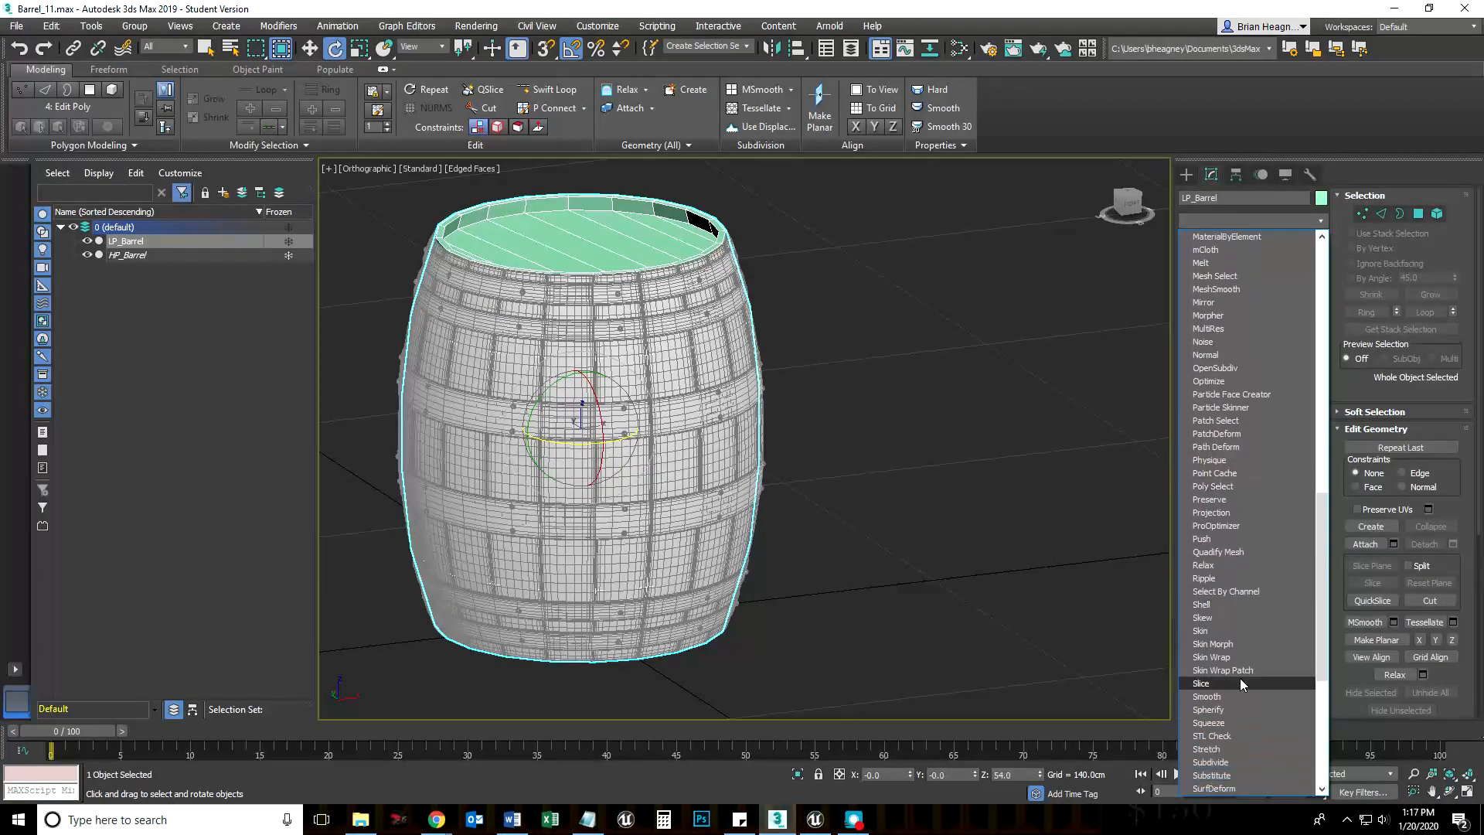
scroll(1225, 708, "down", 4)
left_click(1235, 645)
left_click(1268, 478)
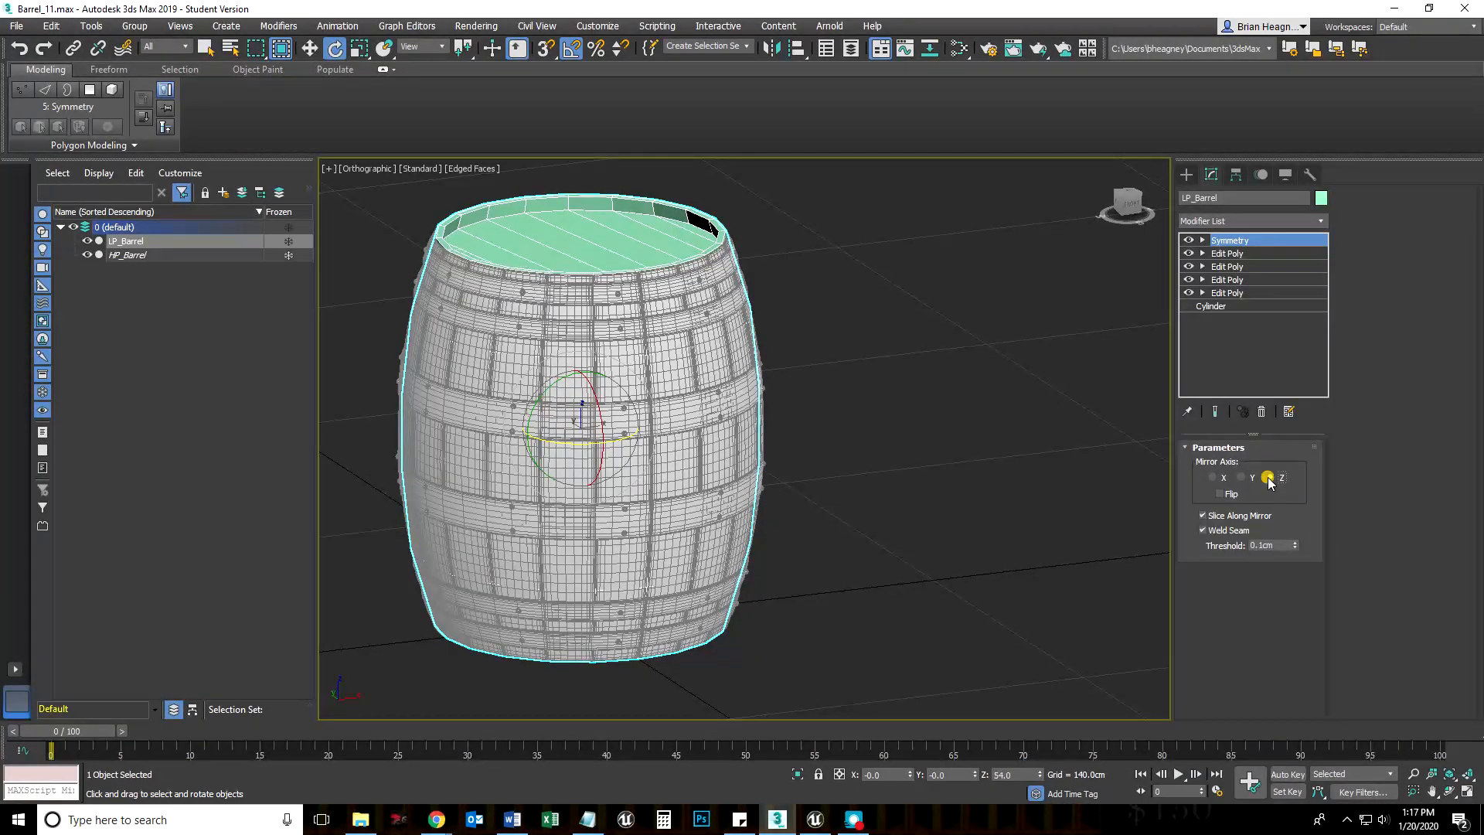
mouse_move(990, 531)
middle_mouse_down("alt")
mouse_move(979, 513)
mouse_move(1000, 421)
mouse_move(980, 494)
mouse_move(994, 532)
middle_mouse_up("alt")
Step: Examine the Symmetry modifier's Mirror plane and the mirrored lower half of LP_Barrel, and return to the modifier's top level
left_click(1203, 239)
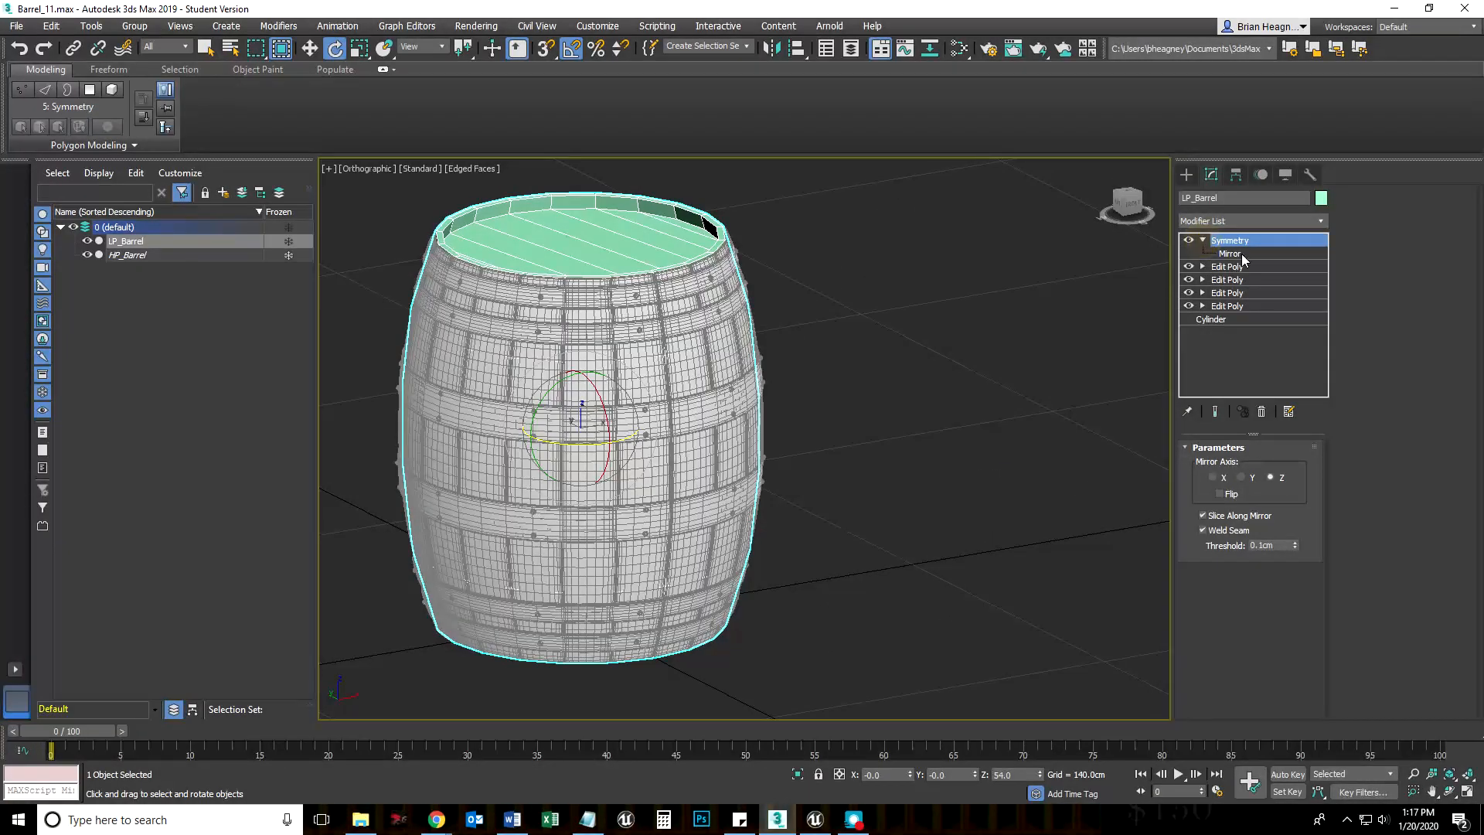
left_click(1242, 254)
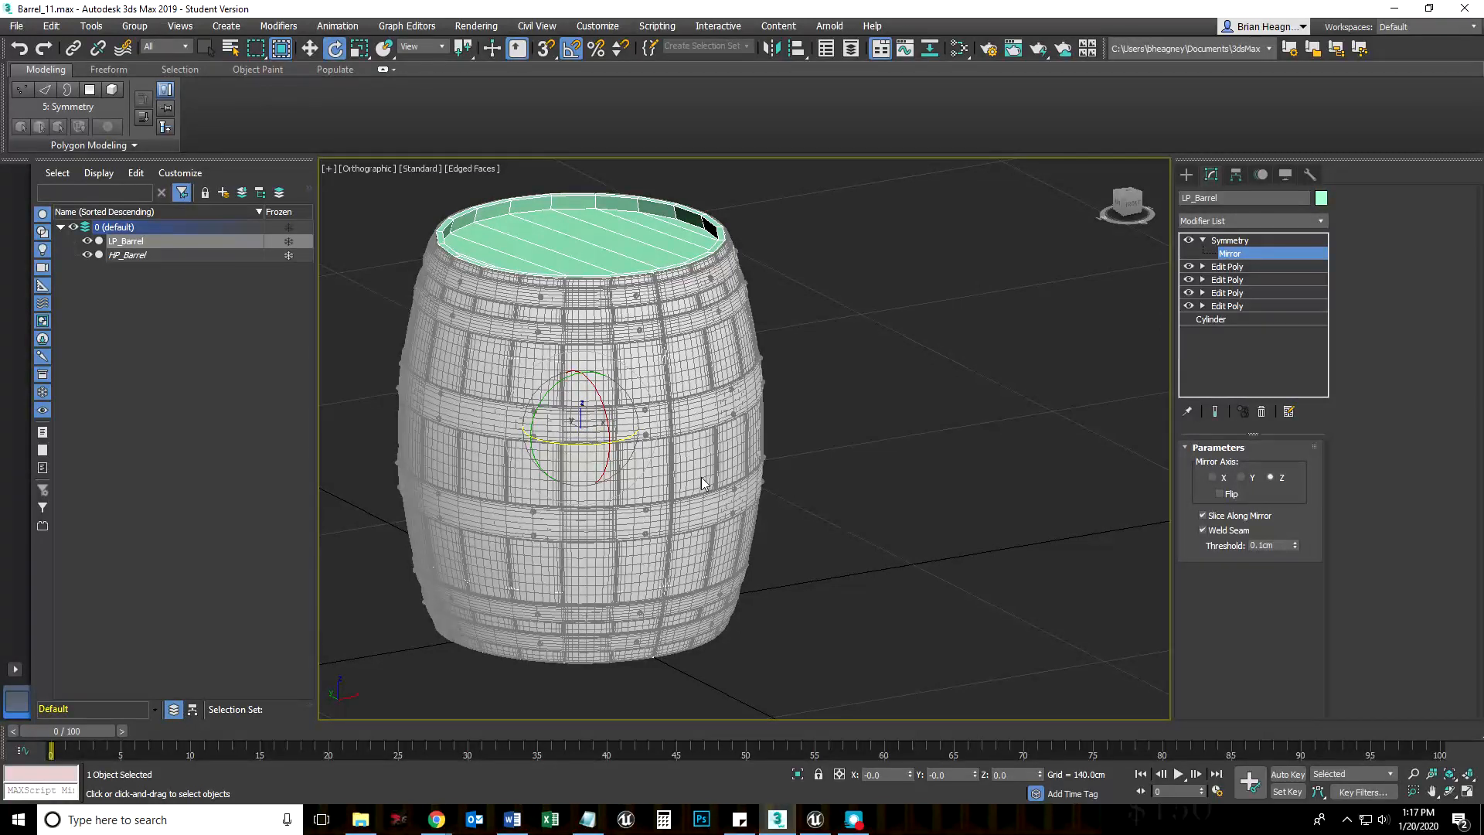
middle_click_drag(893, 562, 785, 337, "alt")
scroll(657, 572, "up", 5)
scroll(785, 336, "down", 5)
middle_click_drag(771, 446, 853, 467, "alt")
left_click(1210, 241)
left_click(1203, 241)
Step: Turn on Affect Pivot Only for LP_Barrel and center its pivot to the object
left_click(1321, 221)
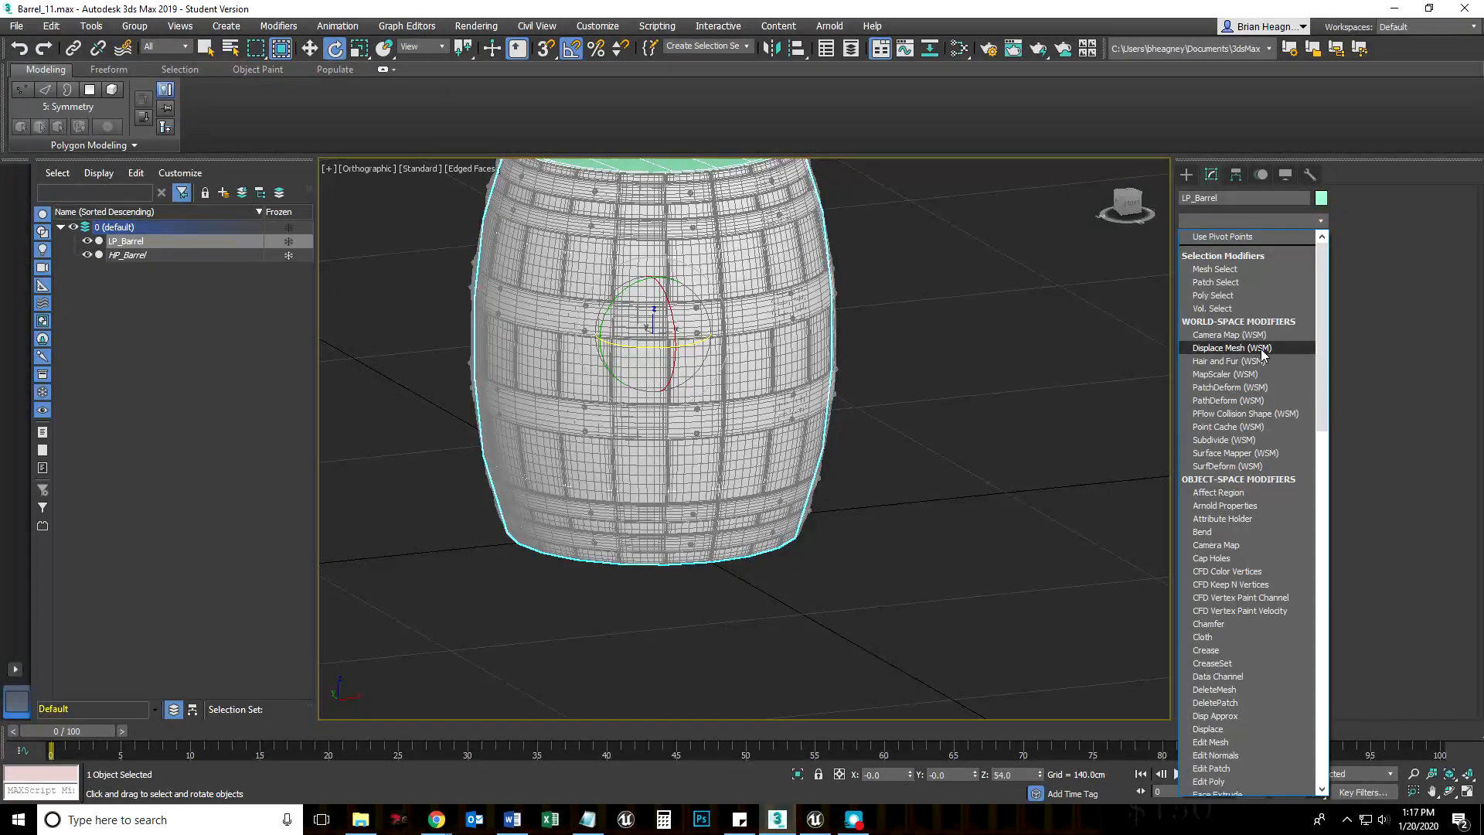
left_click(1113, 384)
left_click(1236, 174)
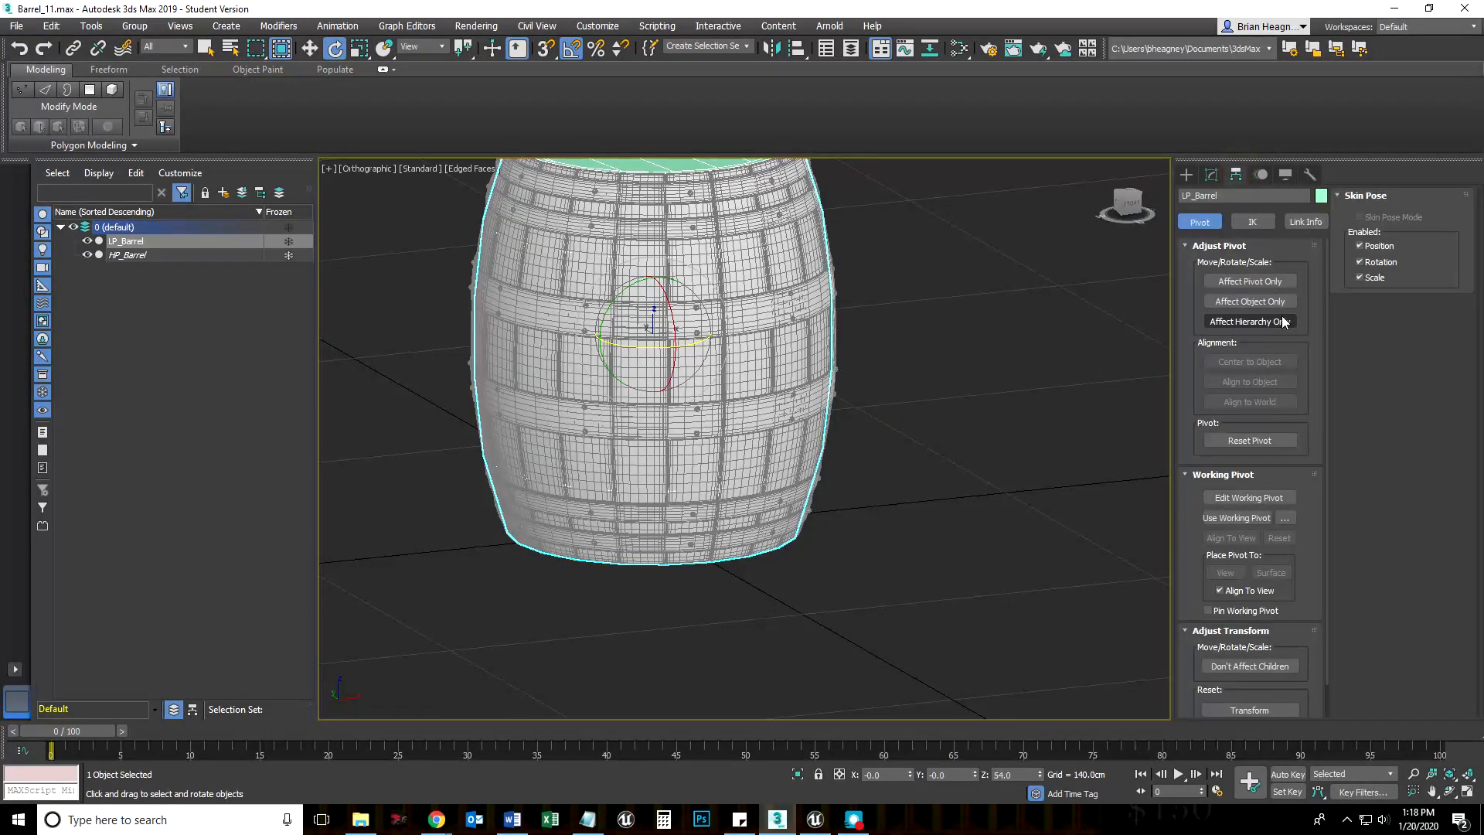
left_click(1252, 281)
left_click(1248, 360)
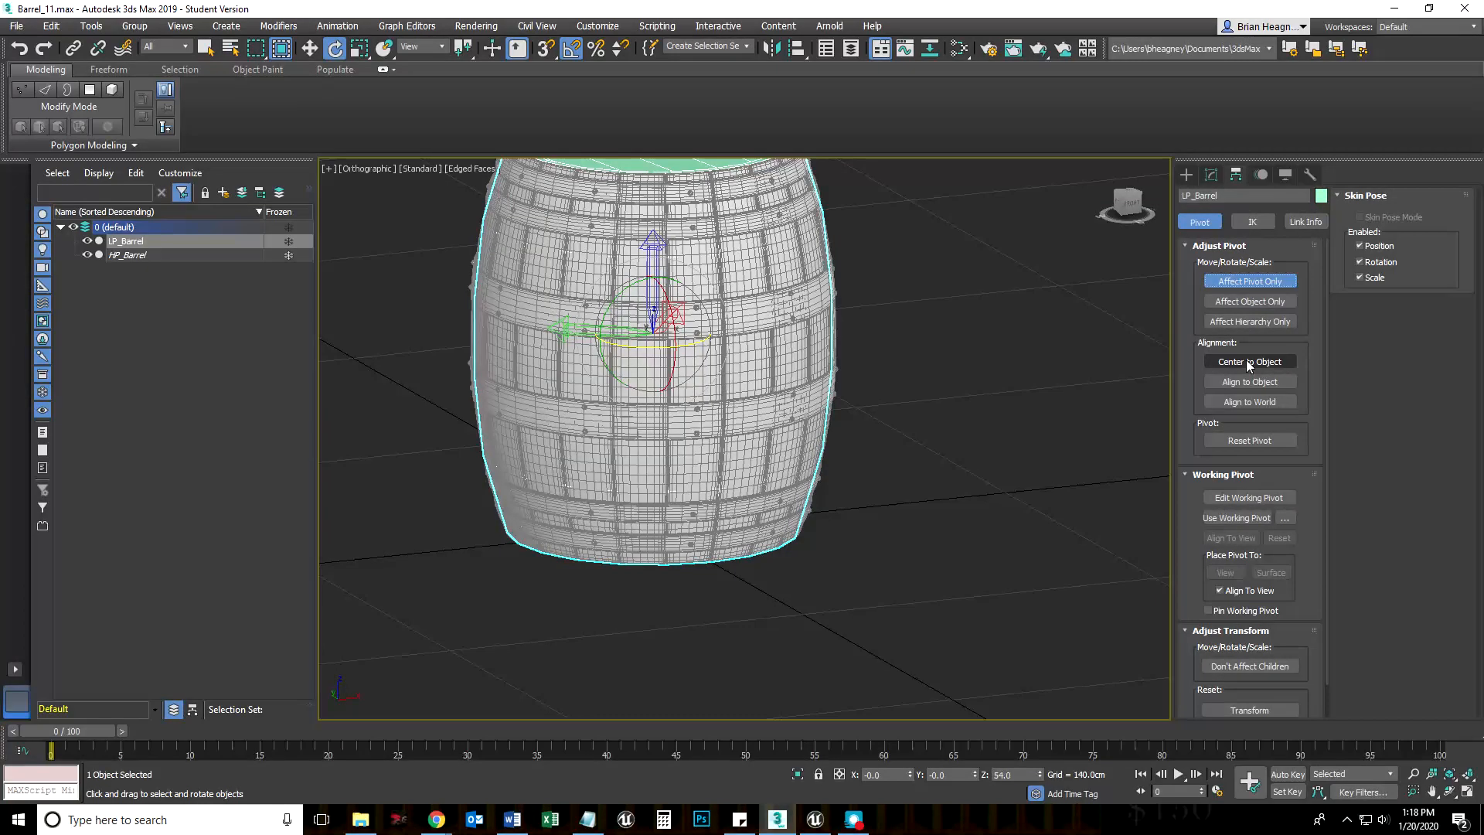
Step: Align LP_Barrel's pivot point to the barrel's own minimum on the Z position only, and turn pivot editing off
left_click(797, 48)
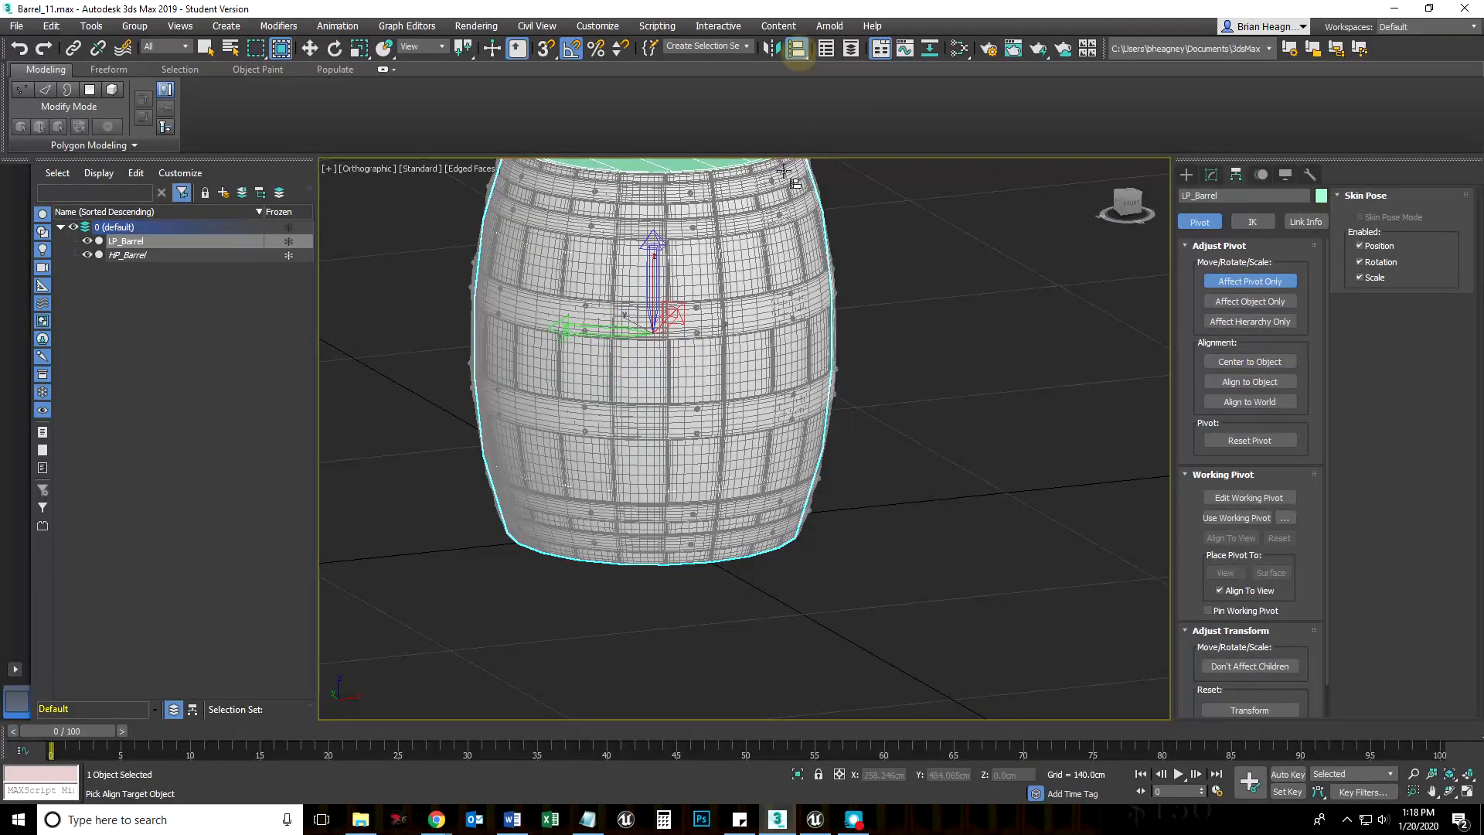
left_click(664, 164)
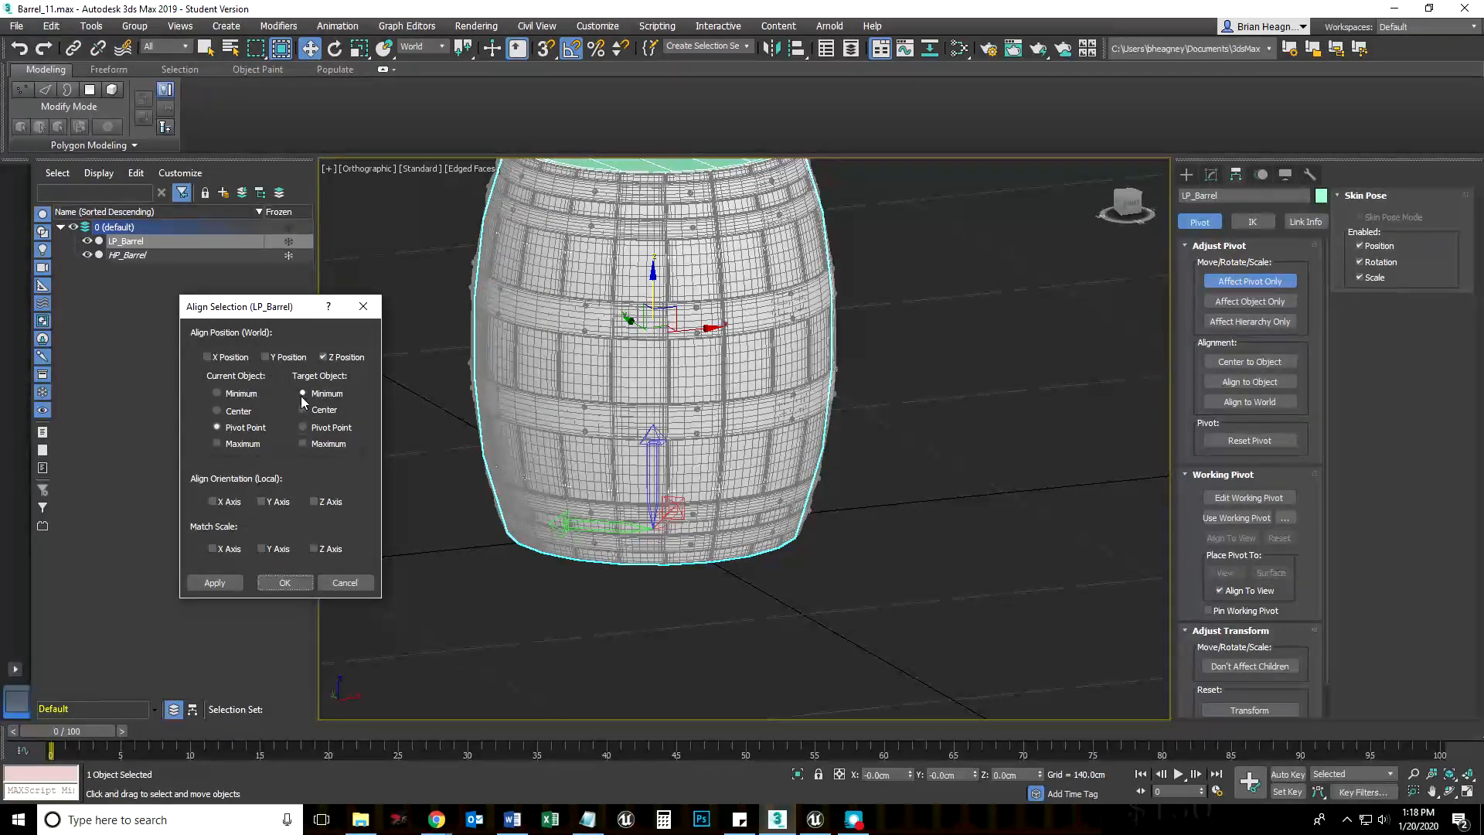
left_click(276, 586)
middle_click_drag(792, 624, 838, 615, "alt")
left_click(1250, 281)
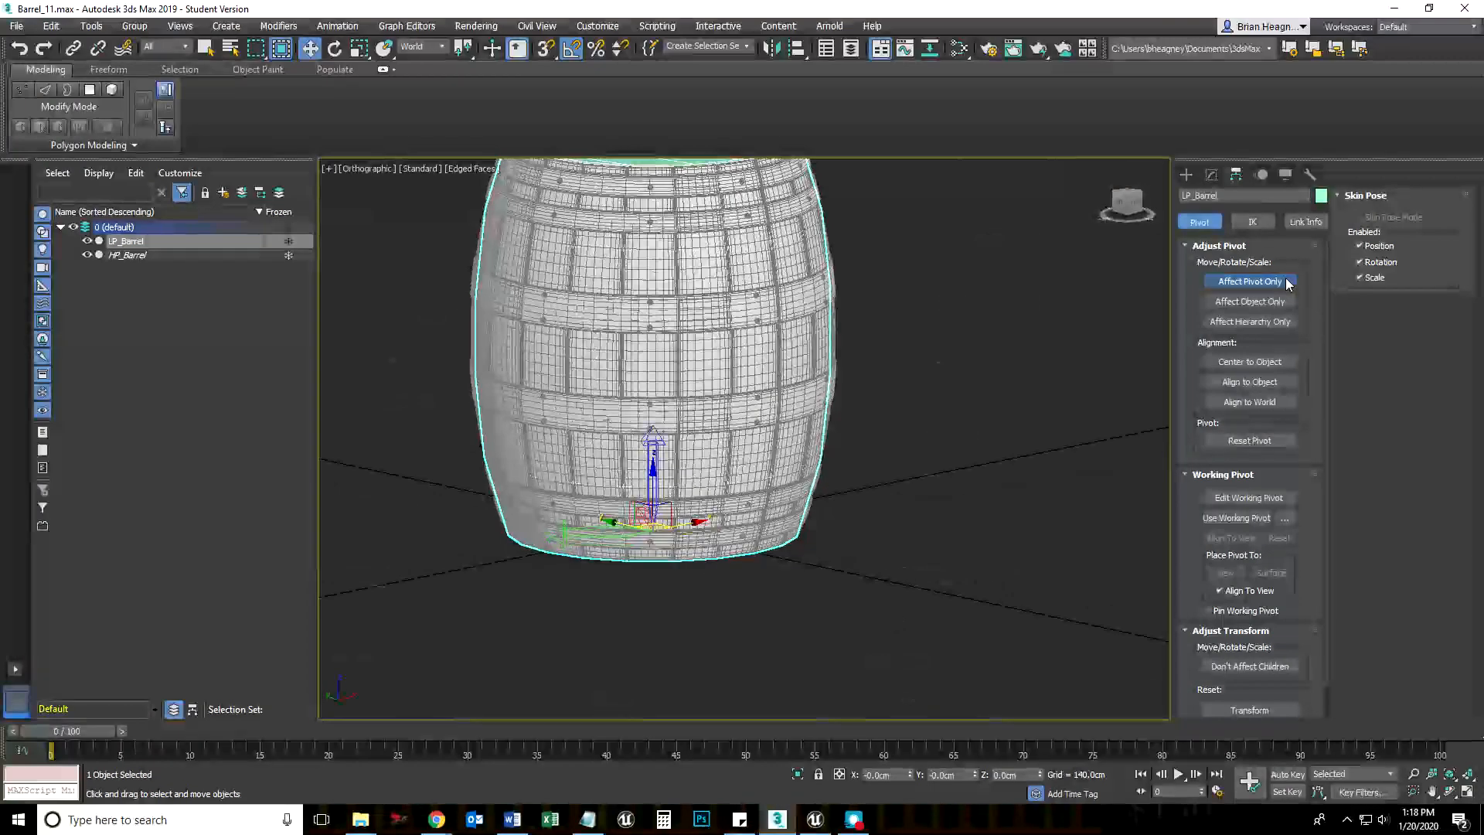
scroll(1017, 481, "down", 2)
middle_click_drag(910, 485, 991, 474, "alt")
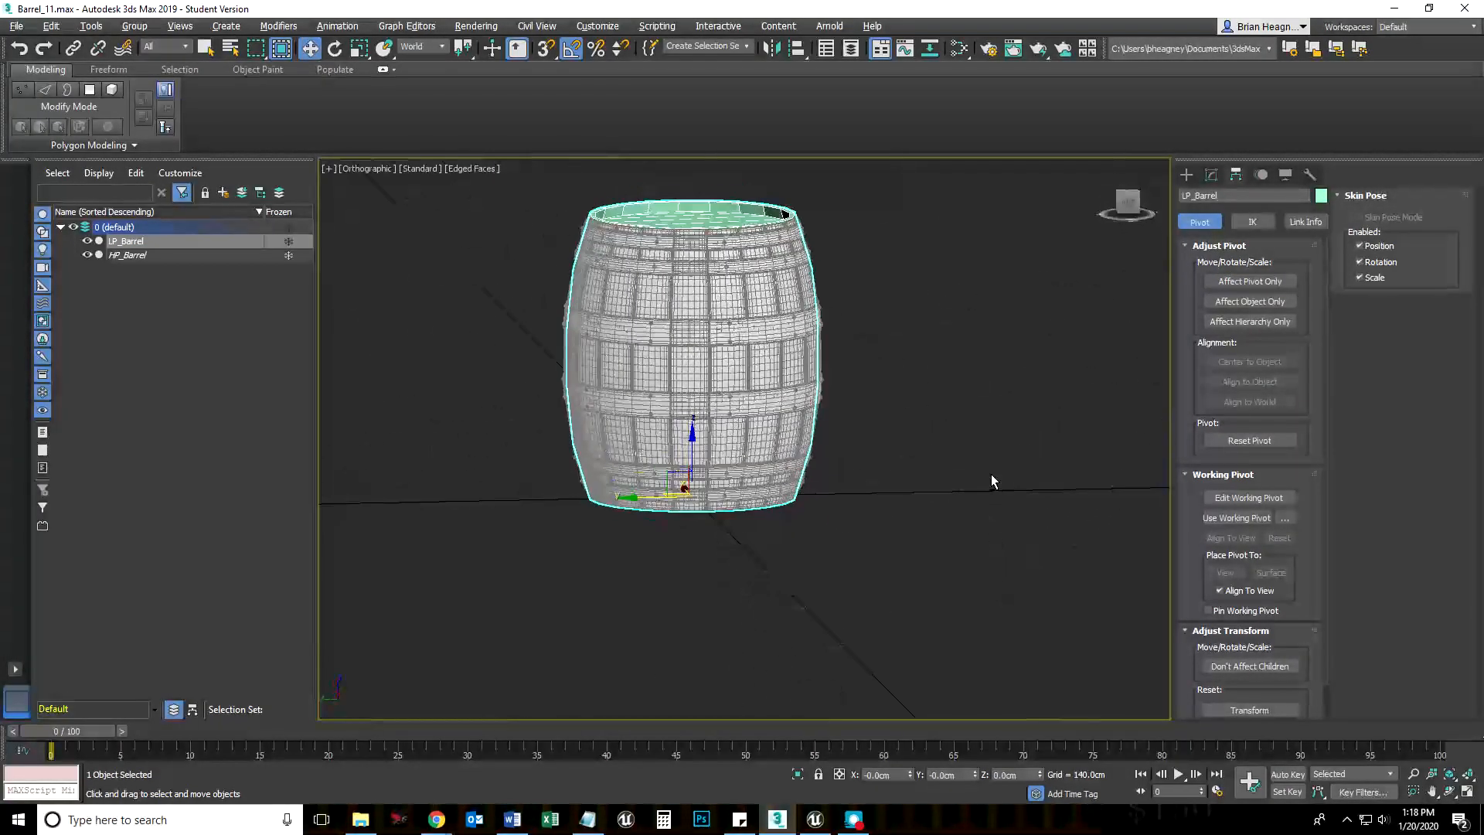
Step: Add an Edit Poly modifier above Symmetry in LP_Barrel's modifier stack, and deselect the barrel
left_click(1187, 175)
left_click(1212, 174)
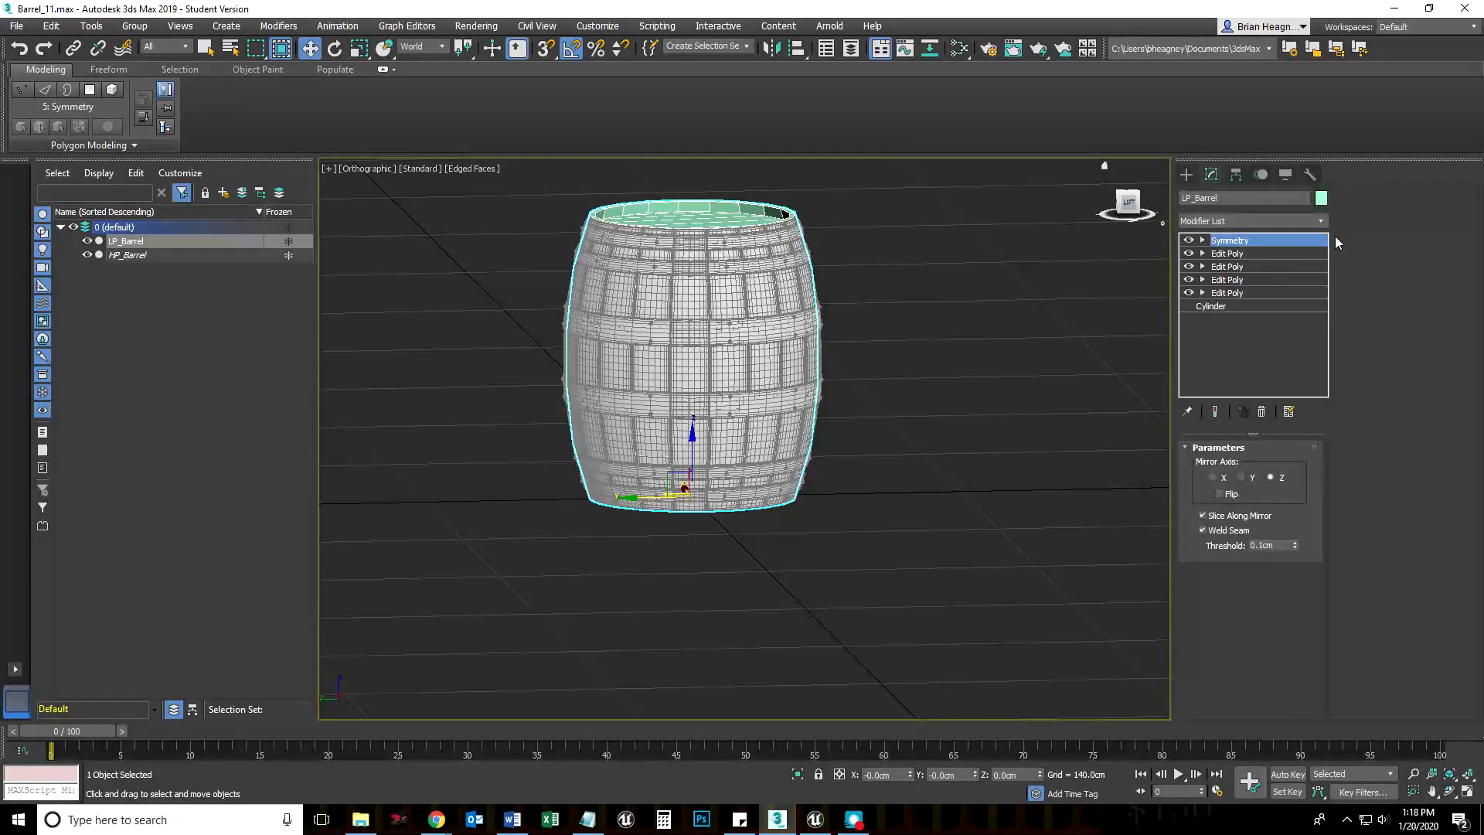
left_click(1314, 221)
scroll(1305, 505, "down", 8)
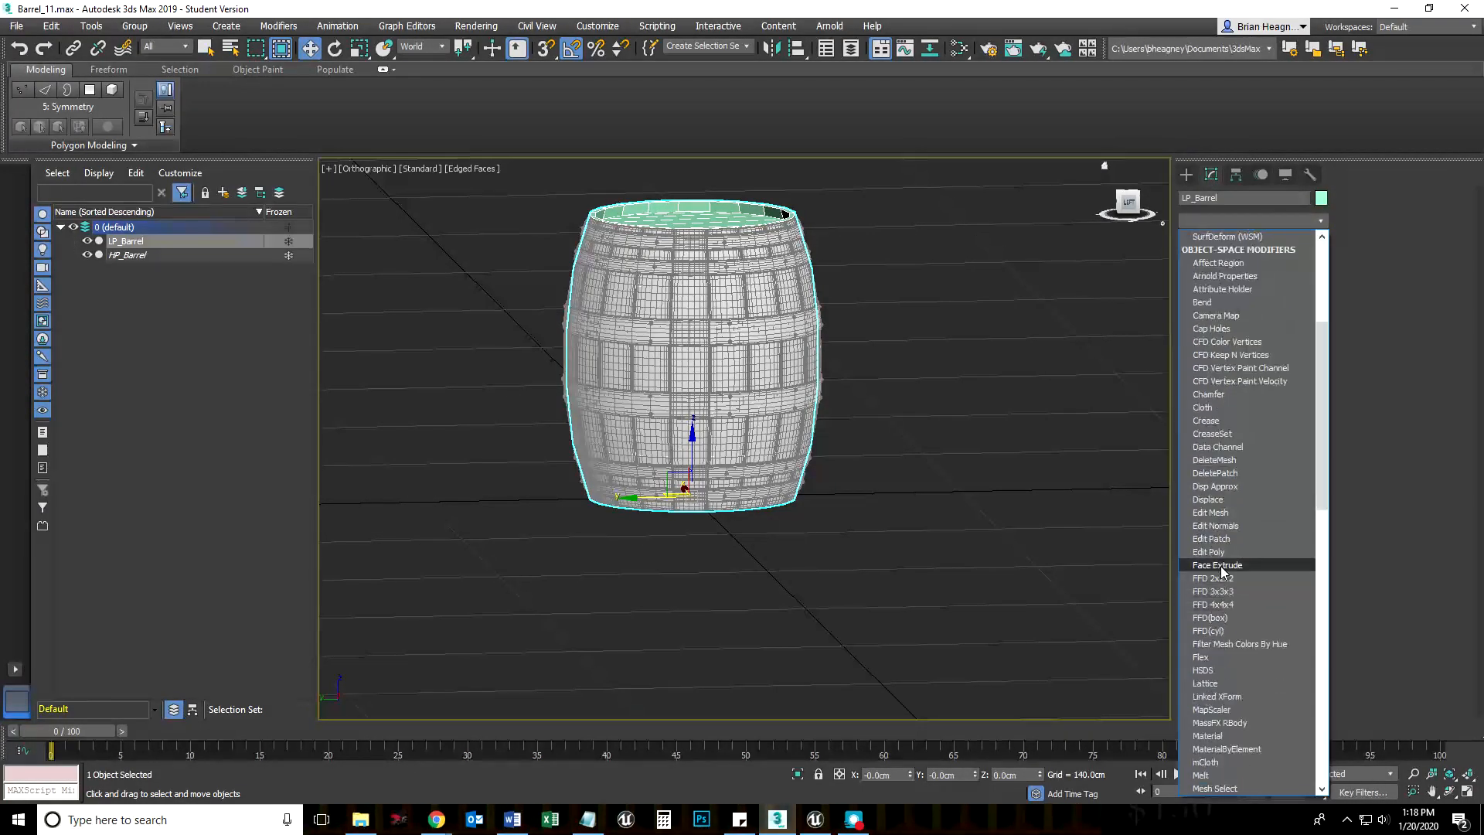
left_click(1224, 552)
left_click(982, 470)
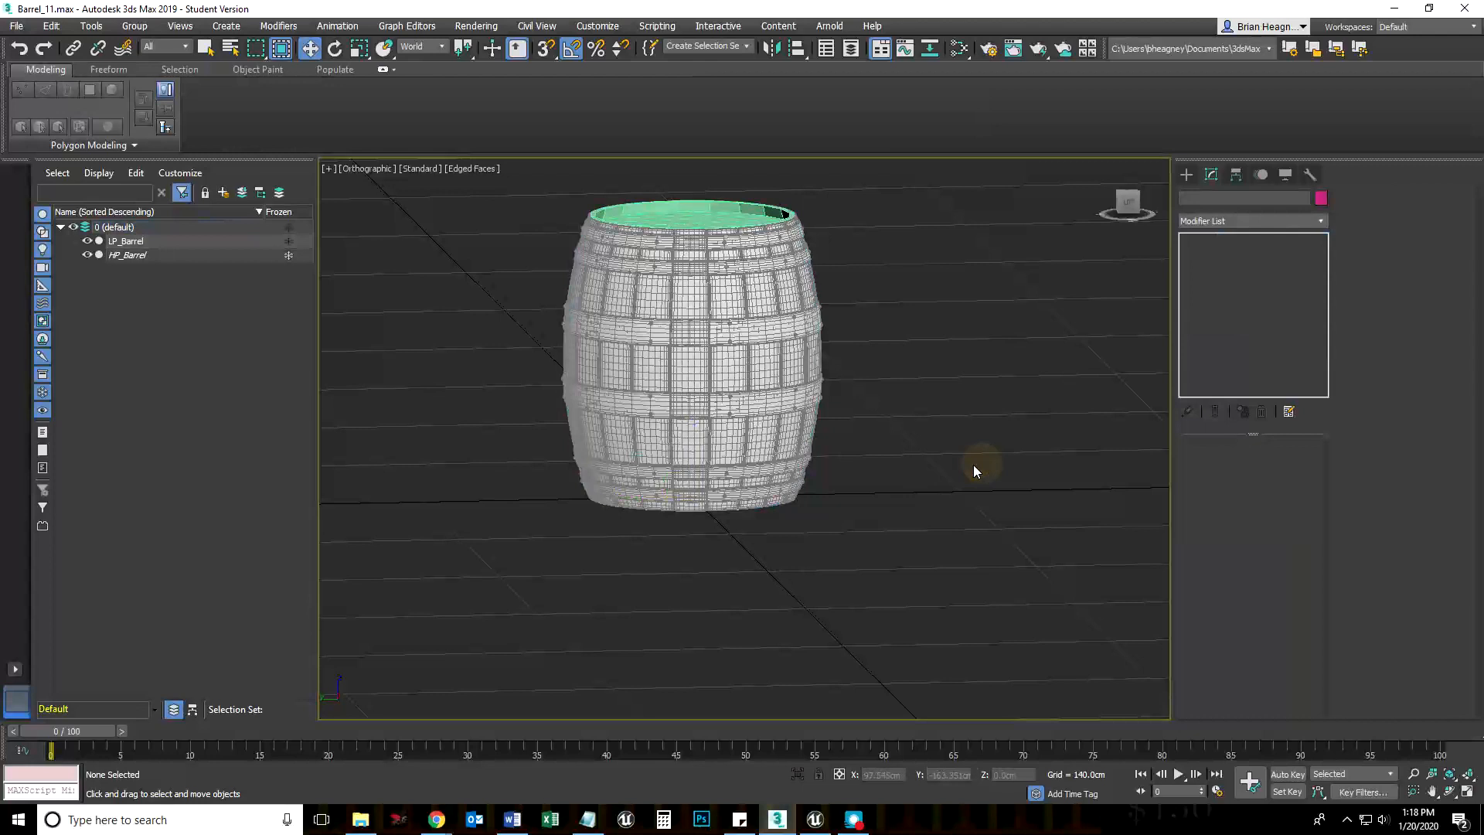
Step: Move LP_Barrel out of HP_Barrel along the ground plane to about X 33 cm, Y 131 cm, and deselect it
middle_click_drag(982, 468, 776, 576)
middle_click_drag(569, 514, 718, 470, "alt")
left_click(718, 470)
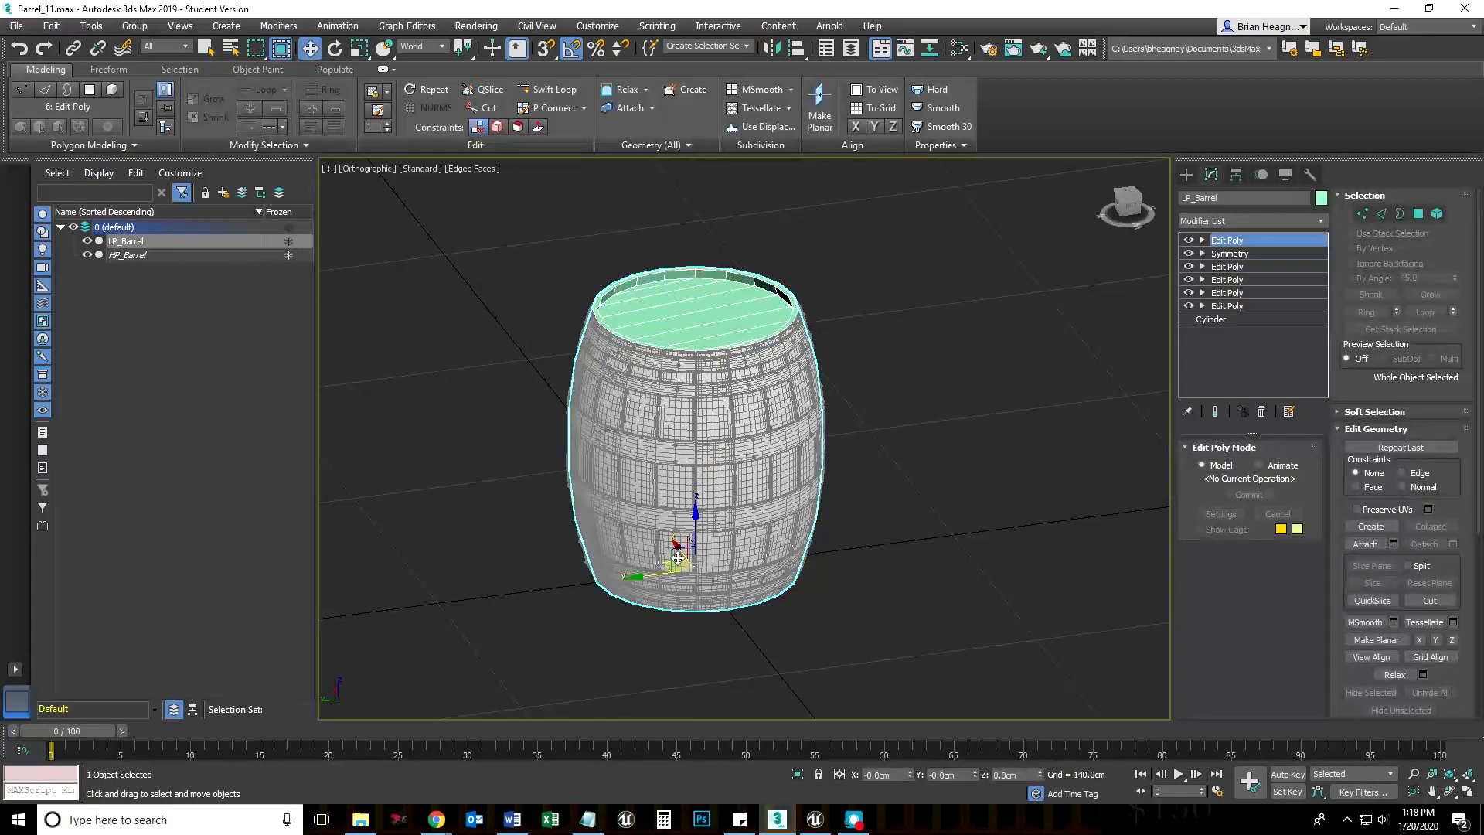
left_click_drag(669, 565, 409, 571)
middle_click_drag(651, 656, 832, 633)
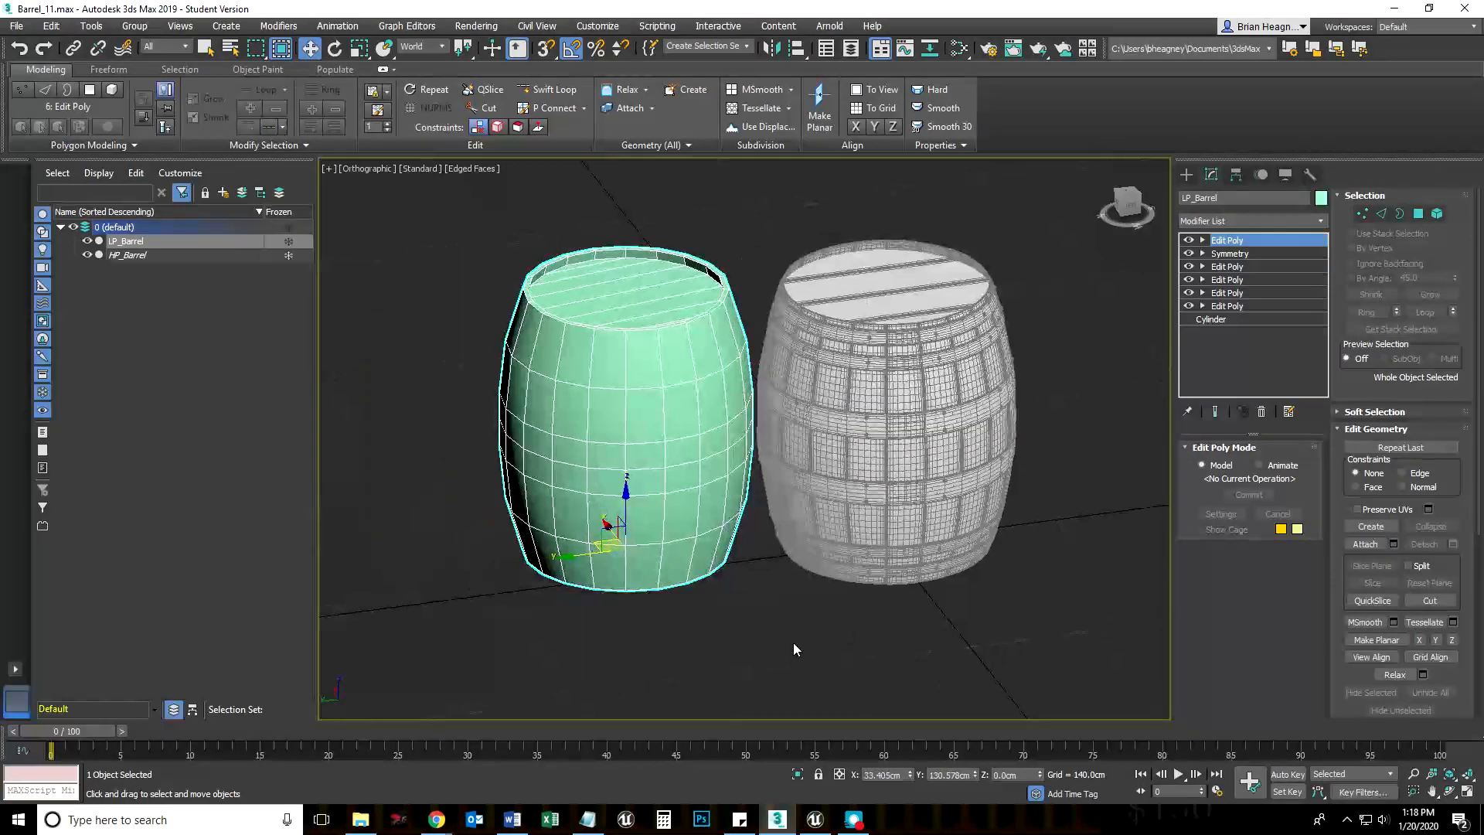
left_click(775, 651)
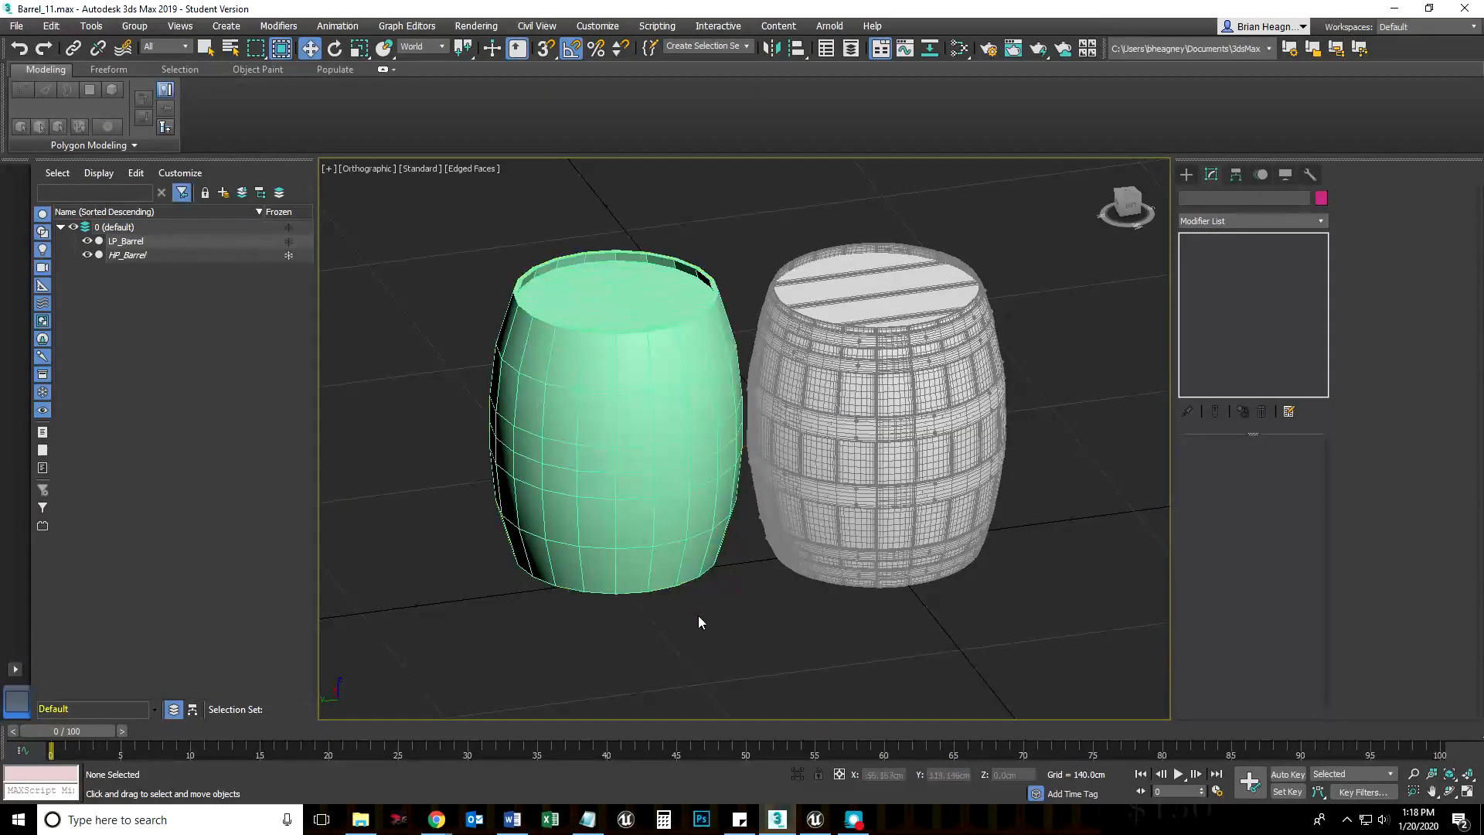
Step: Show the viewport statistics and check LP_Barrel's polygon and vertex counts
key("7")
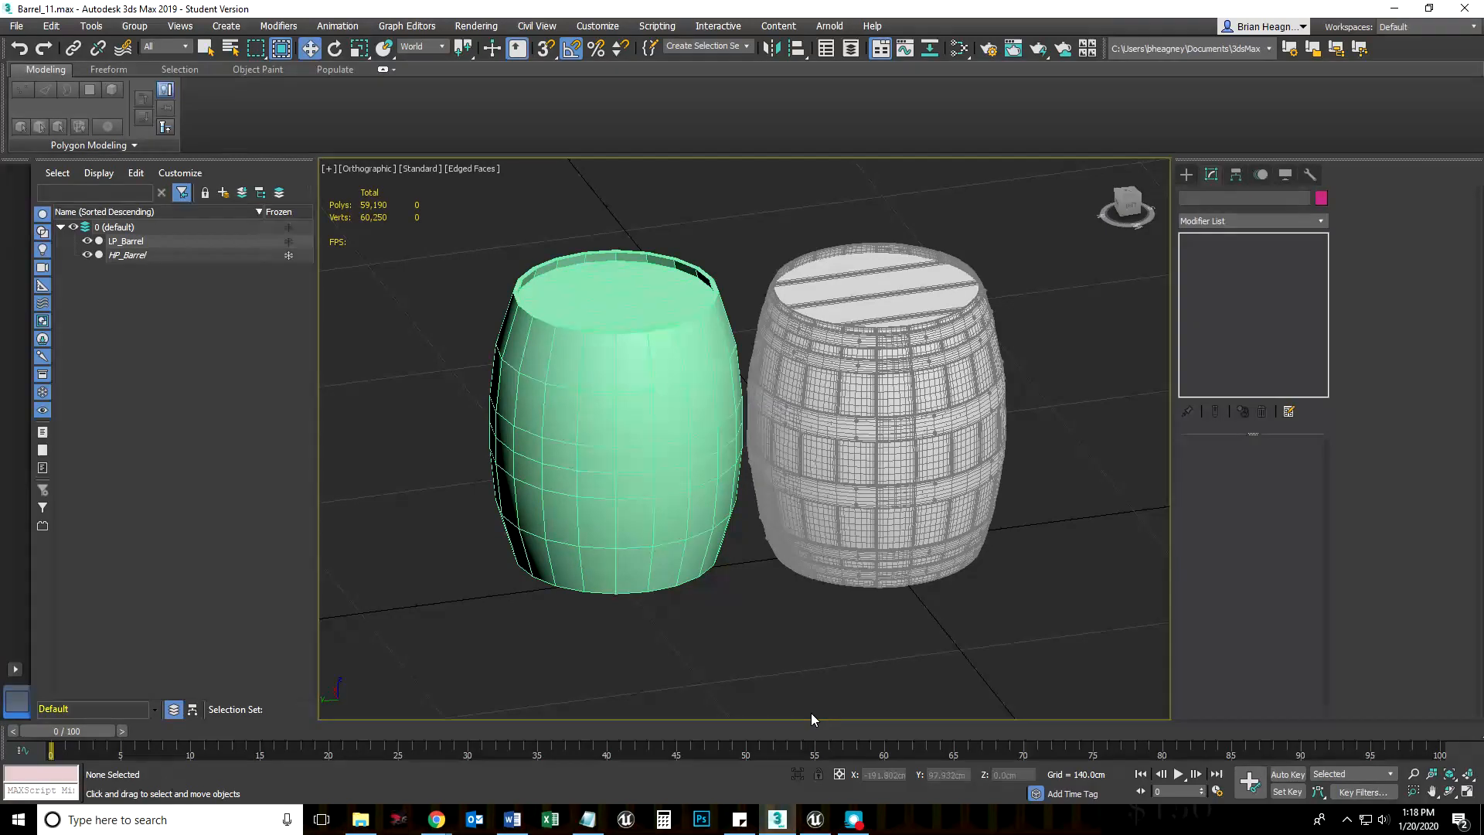
left_click(674, 438)
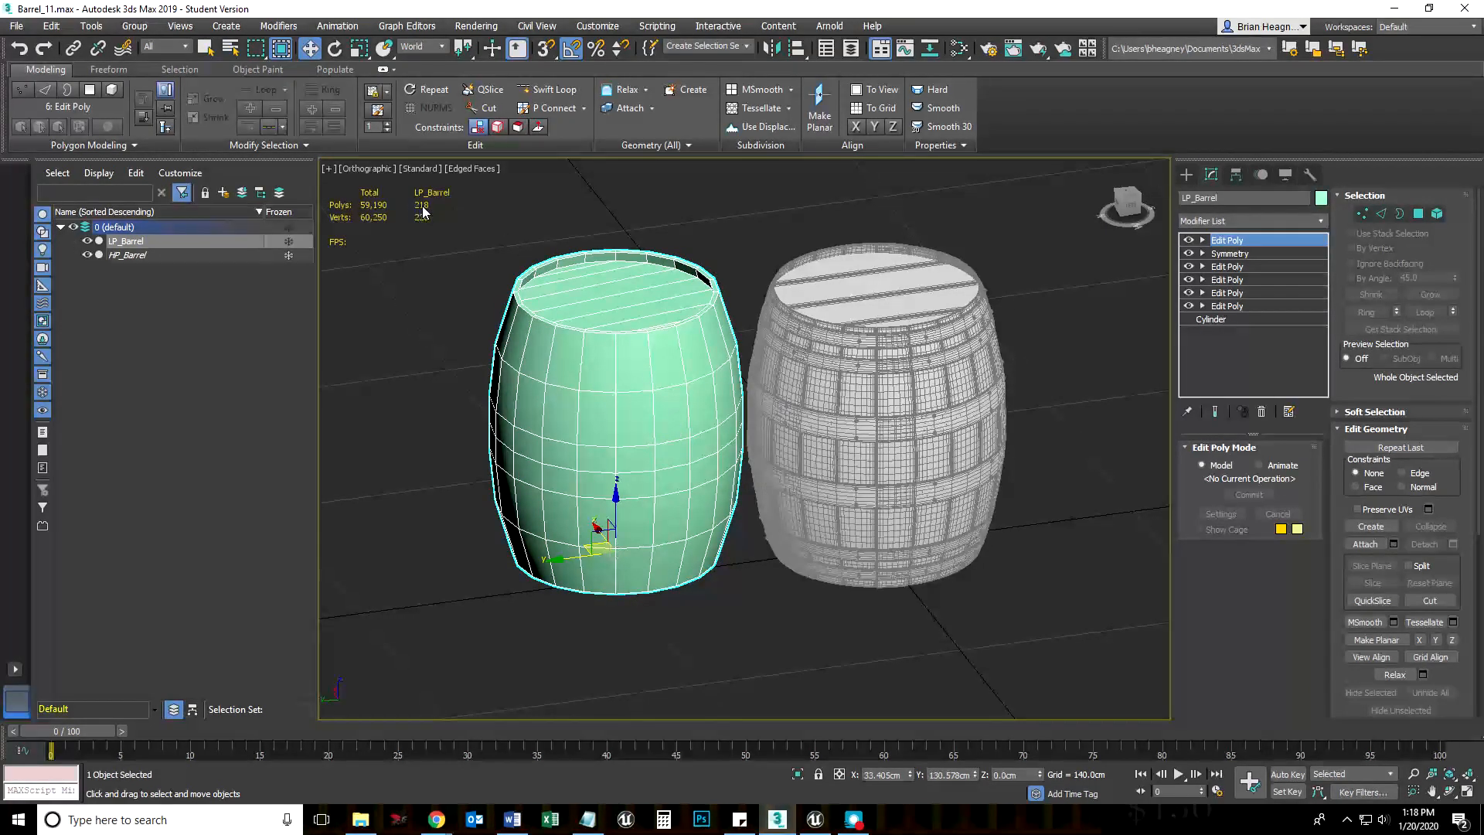
left_click(875, 368)
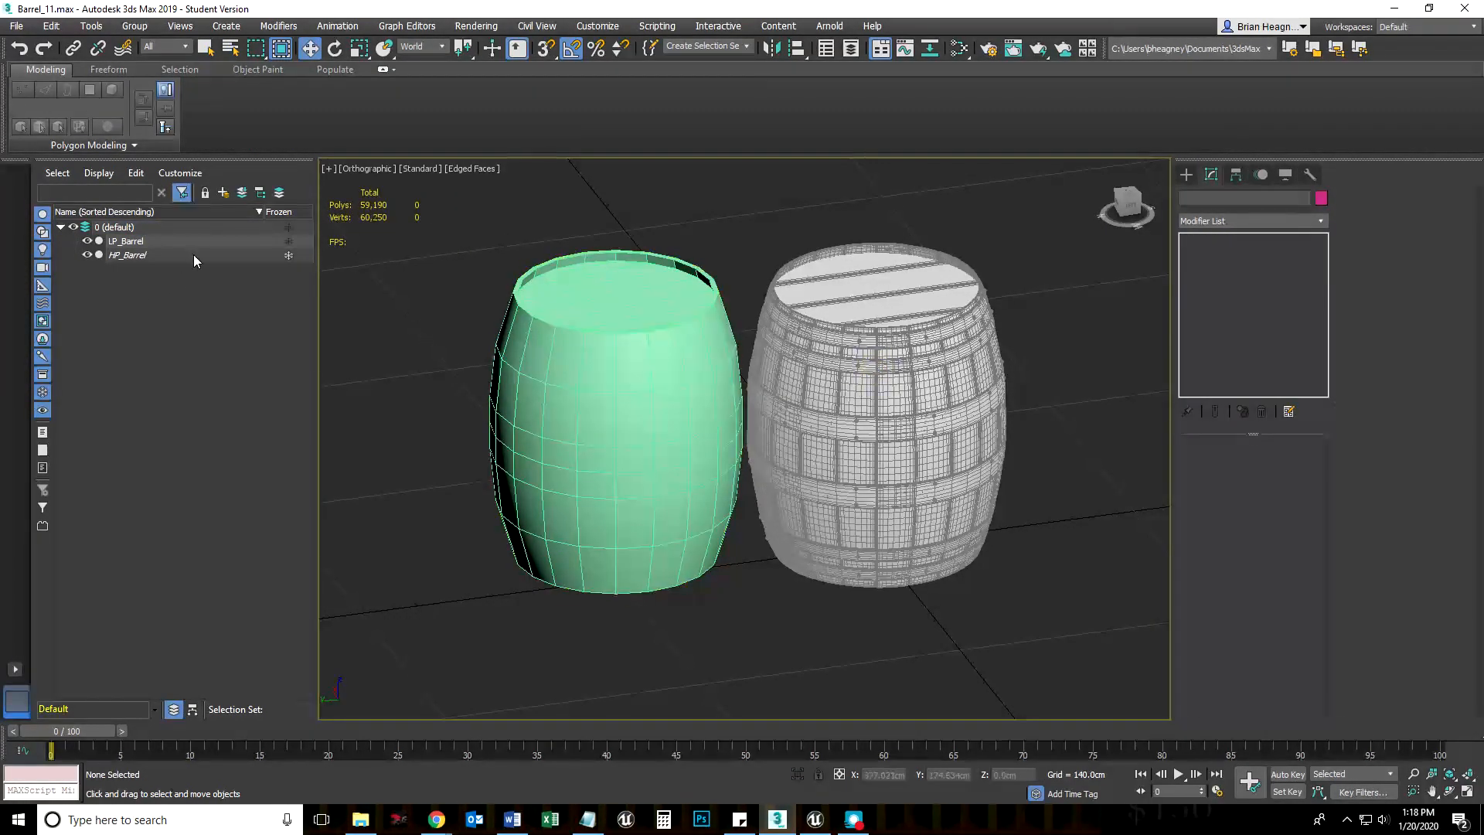
Step: Unfreeze HP_Barrel, compare its polygon and vertex counts with LP_Barrel's, and clear the selection
left_click(291, 256)
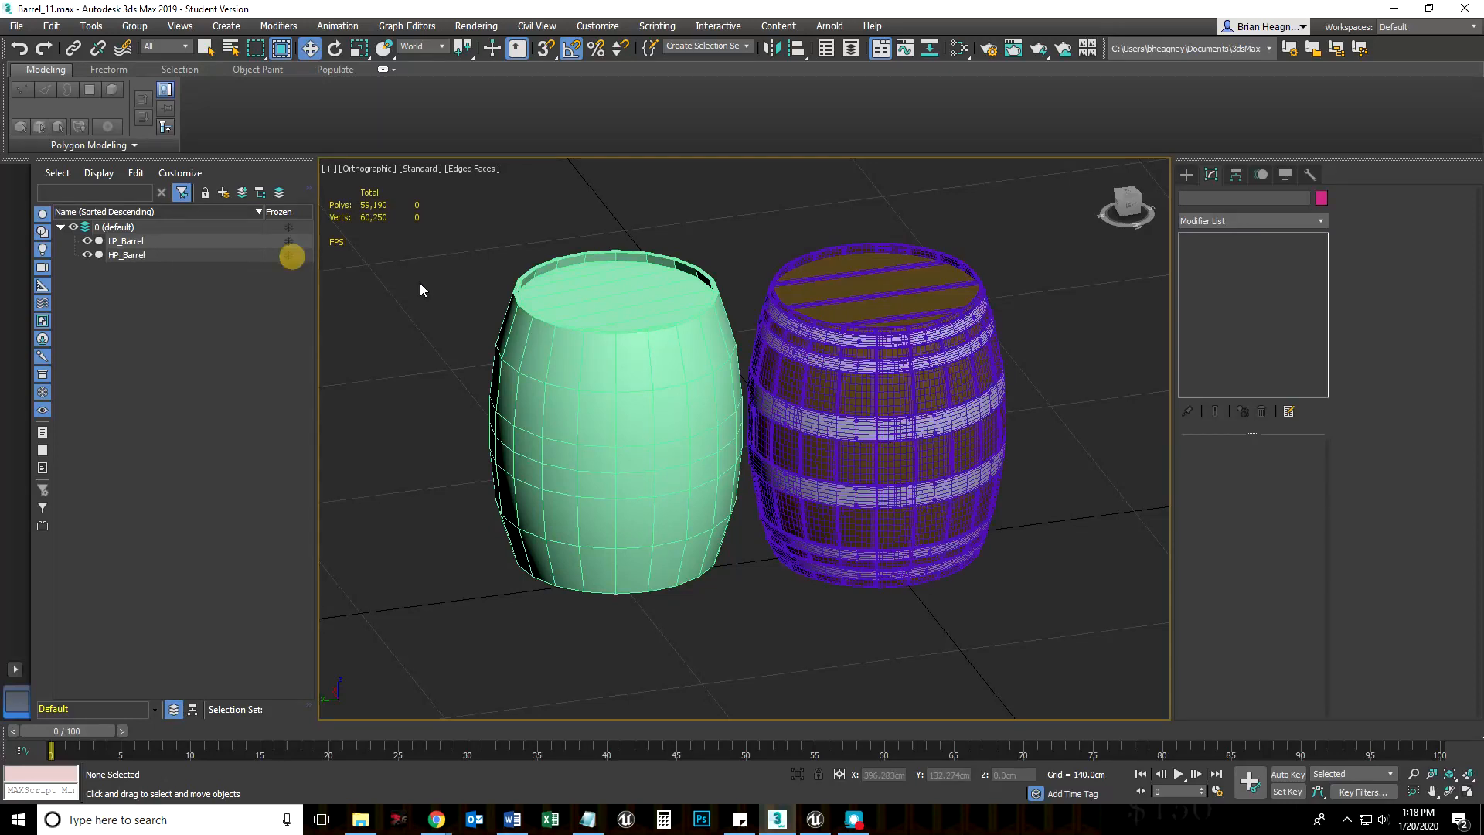
left_click(800, 381)
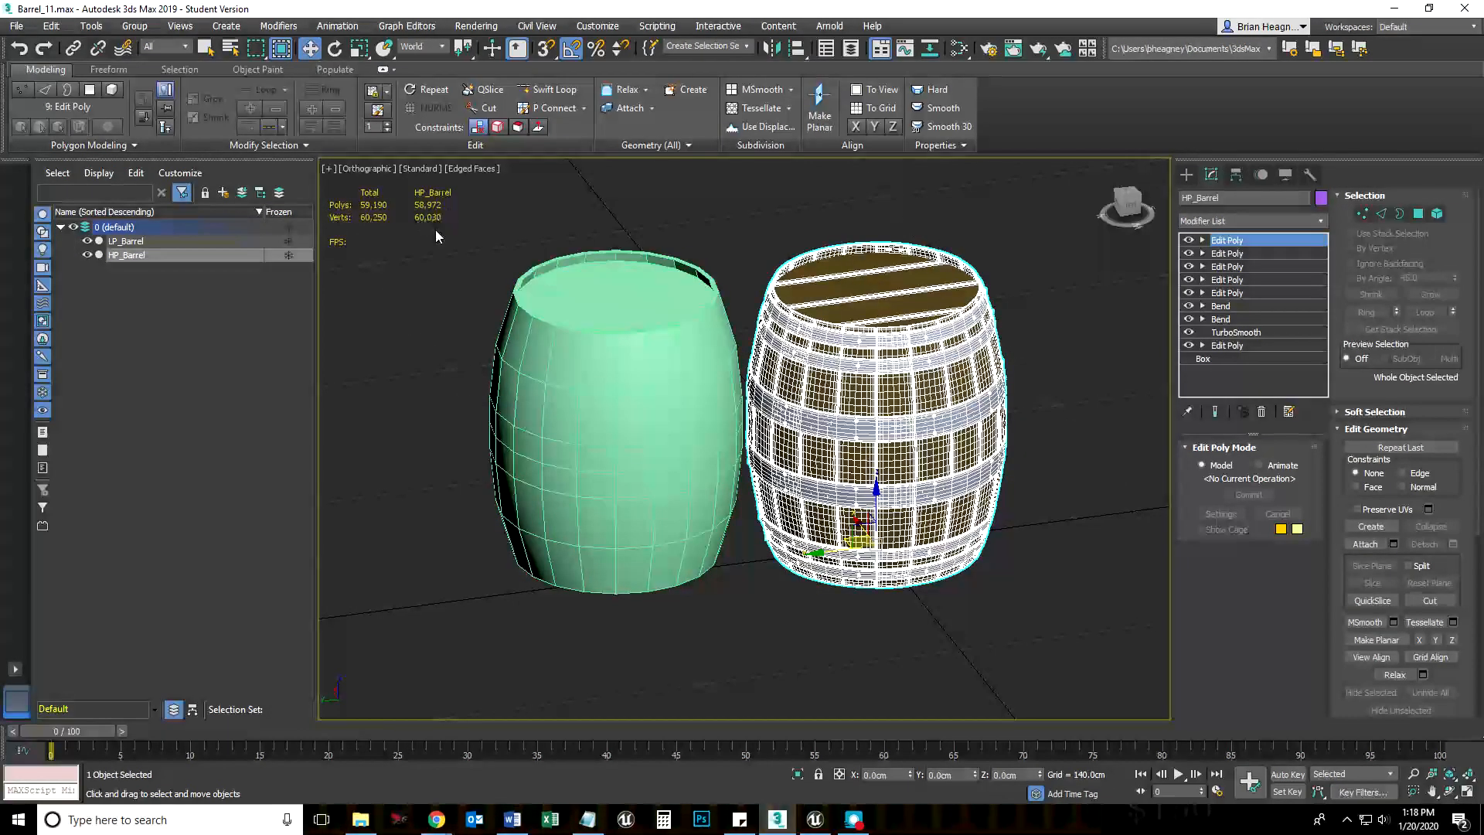
left_click(558, 348)
left_click(821, 381)
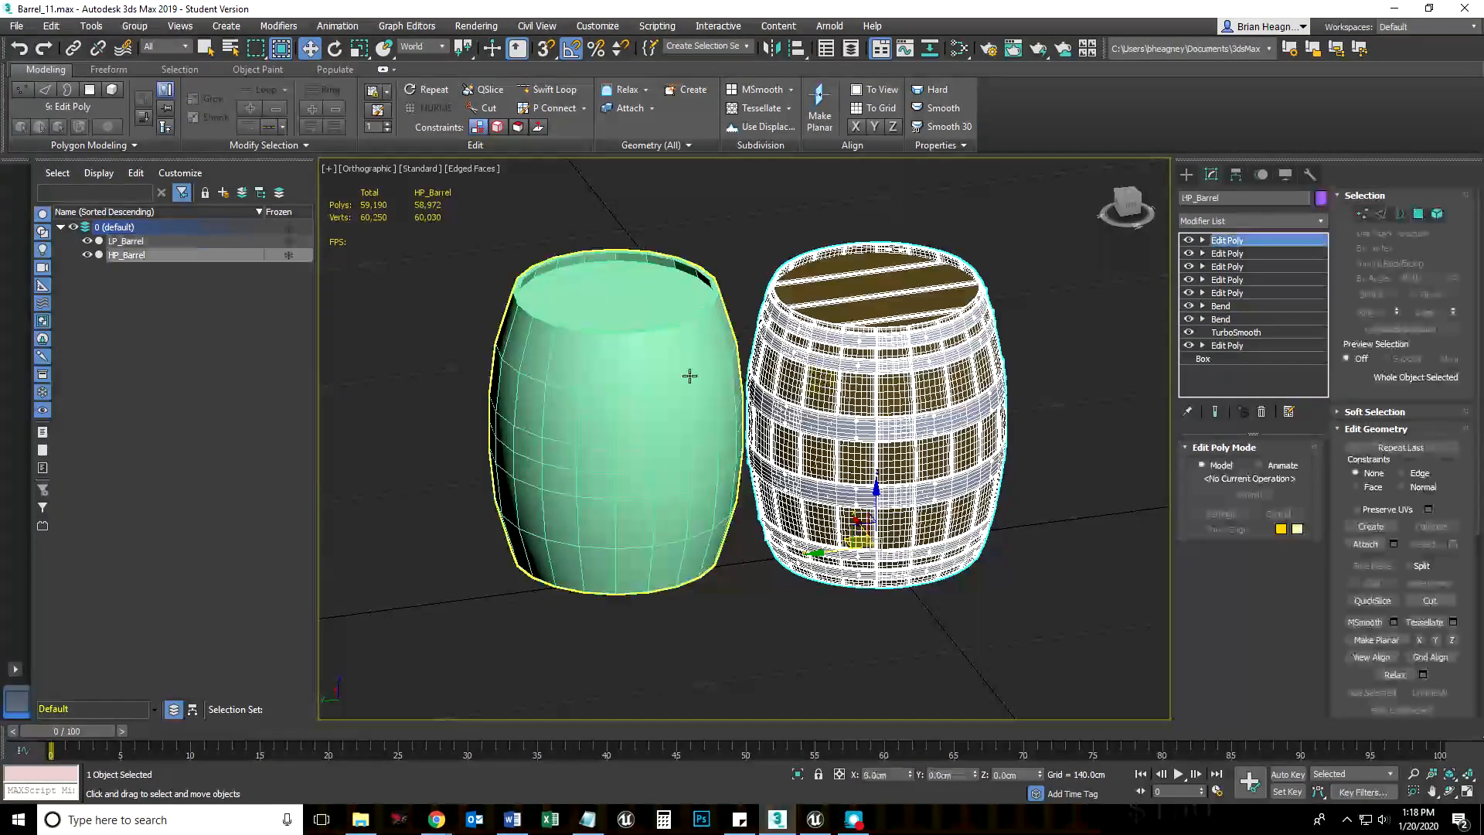
left_click(617, 345)
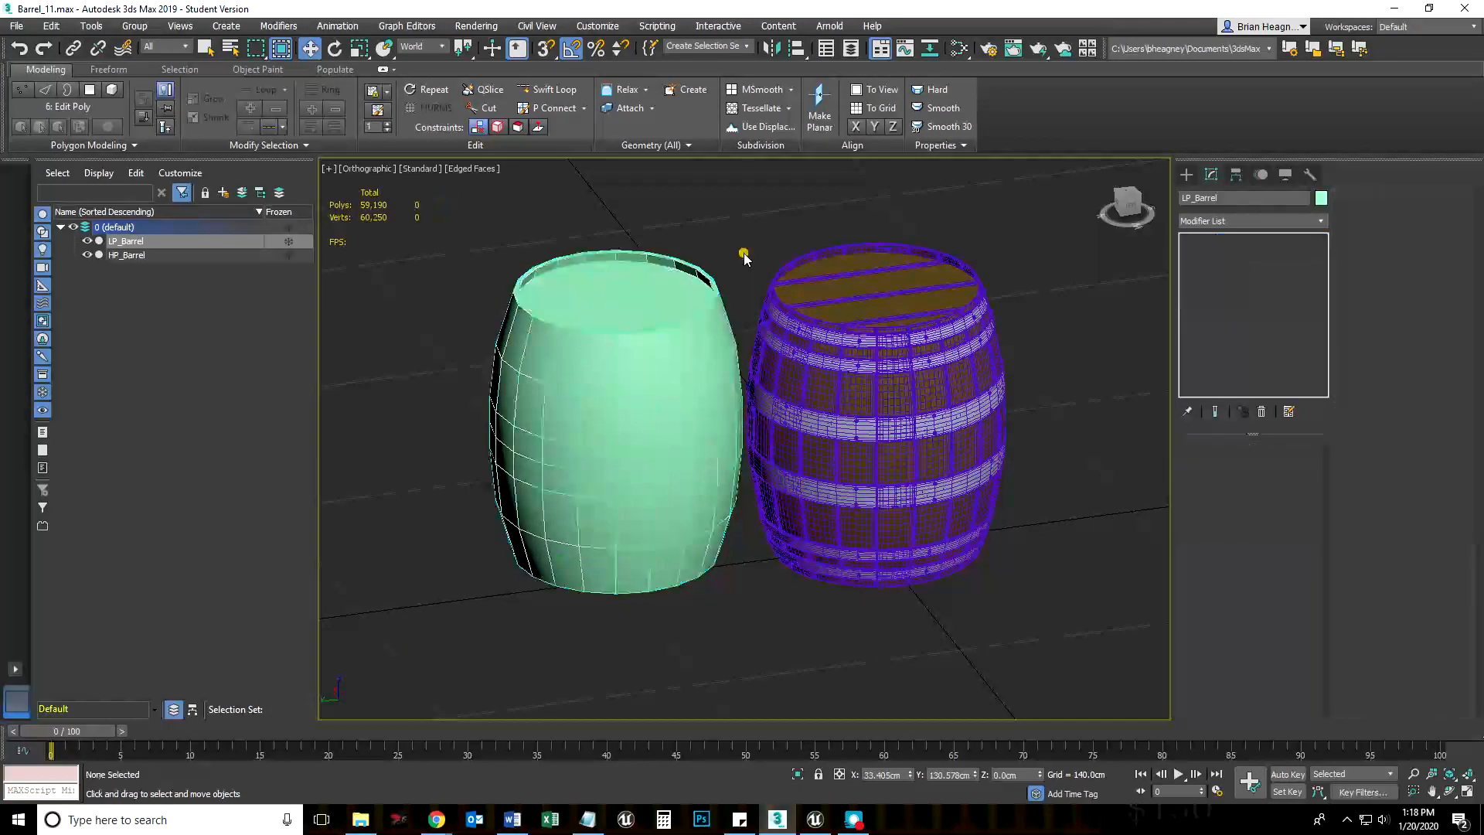
left_click(804, 394)
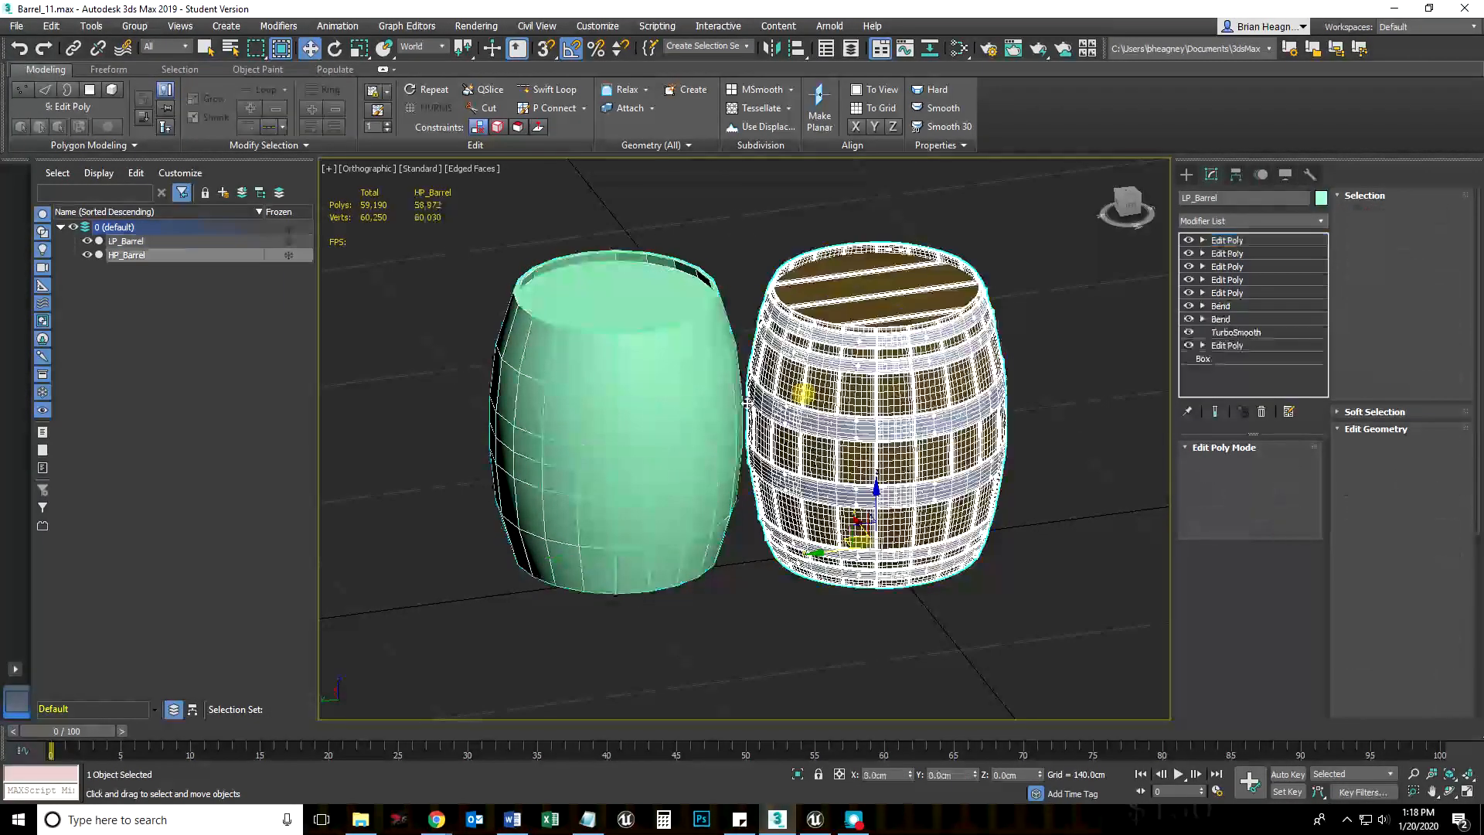
left_click(696, 407)
left_click(767, 301)
left_click(744, 262)
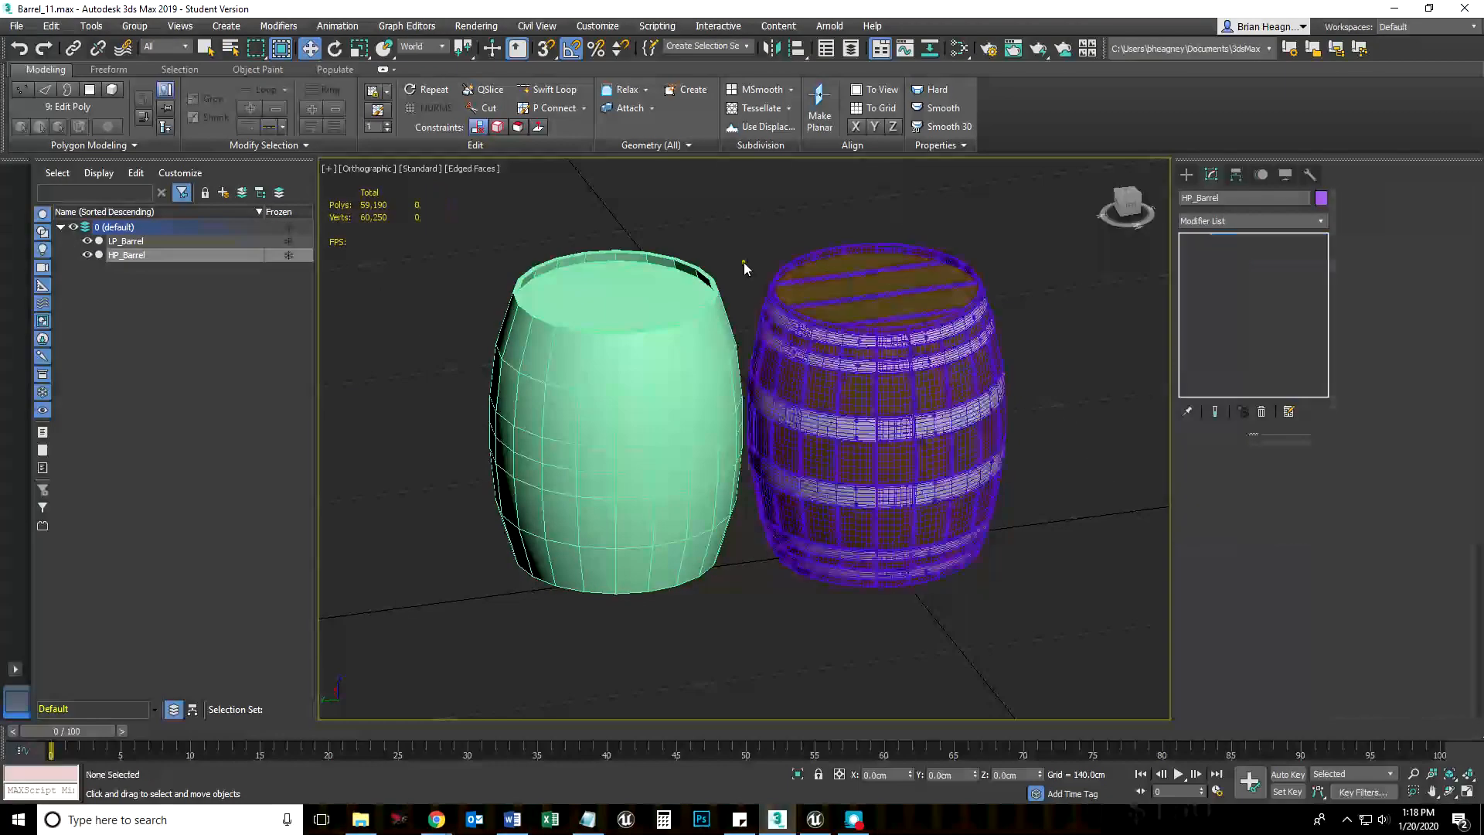